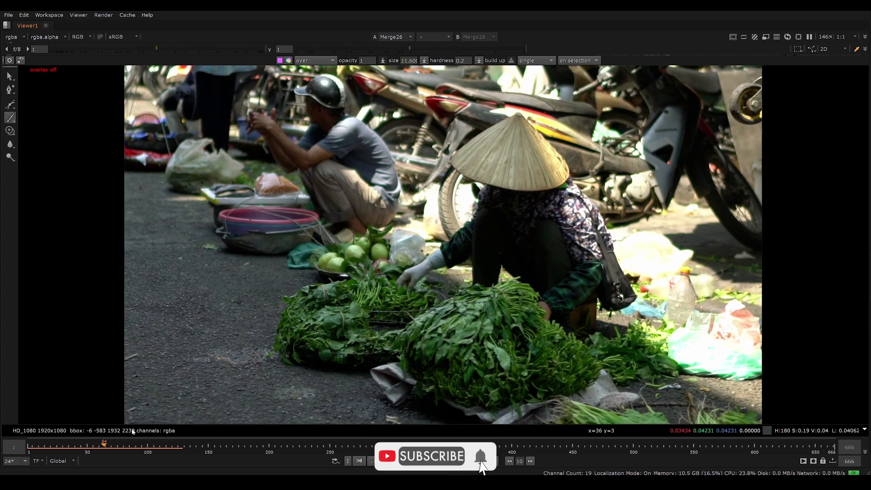
Examine the gloved hand's movement over the vegetables across the market footage, from frame 70 to frame 119
mouse_move(108, 448)
mouse_down()
mouse_move(179, 443)
mouse_move(111, 444)
mouse_up()
scroll(404, 270, up, 6)
scroll(424, 270, down, 2)
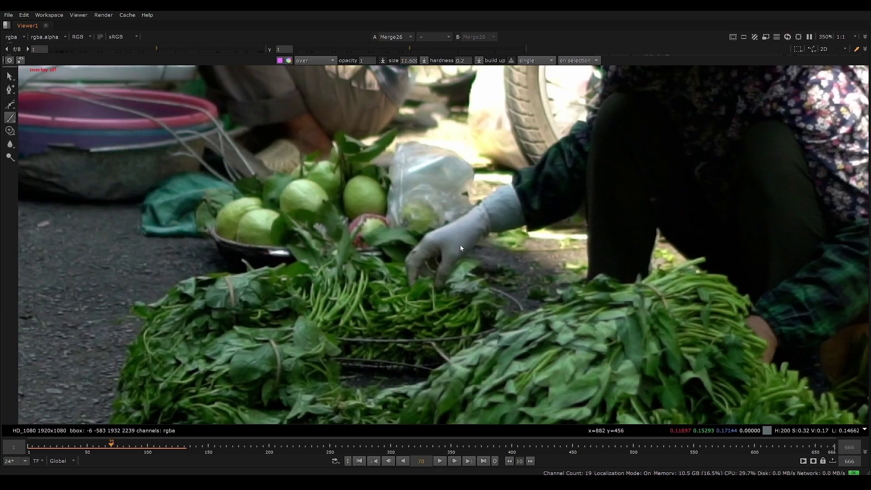
middle_drag(404, 259, 357, 261)
scroll(386, 272, down, 2)
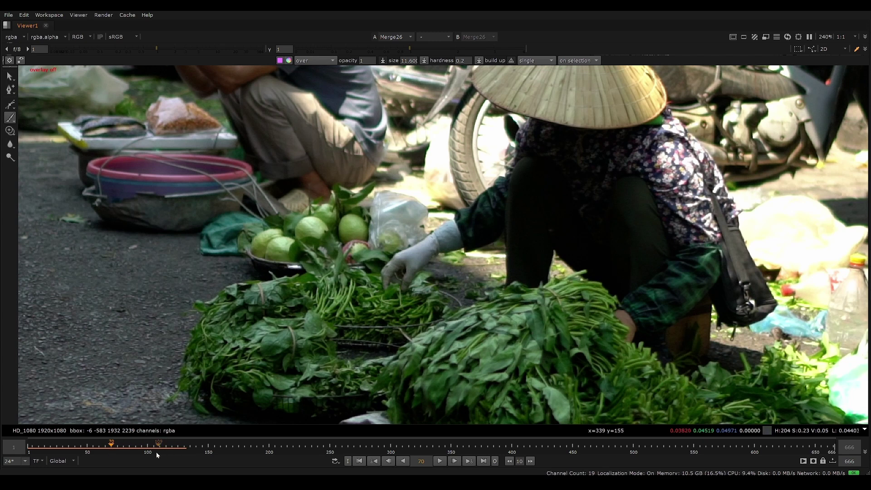
mouse_move(111, 446)
mouse_down()
mouse_move(167, 445)
mouse_move(122, 450)
mouse_up()
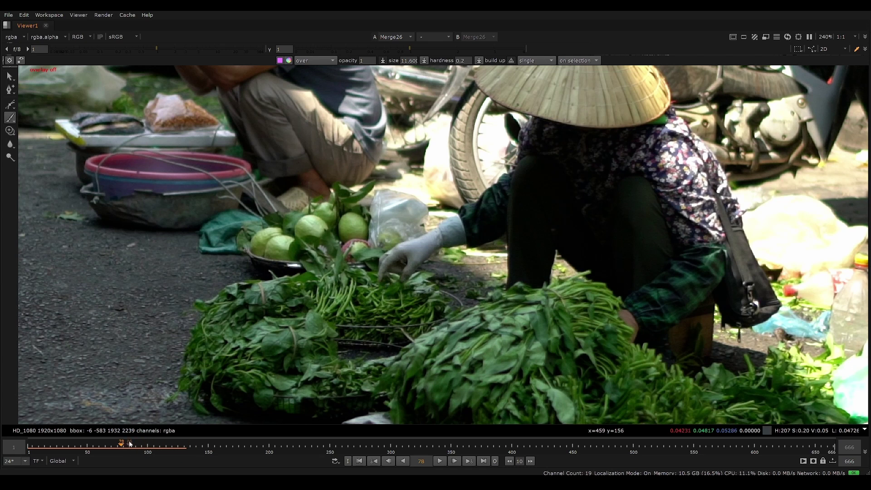
mouse_move(124, 447)
mouse_down()
mouse_move(159, 445)
mouse_move(120, 446)
mouse_up()
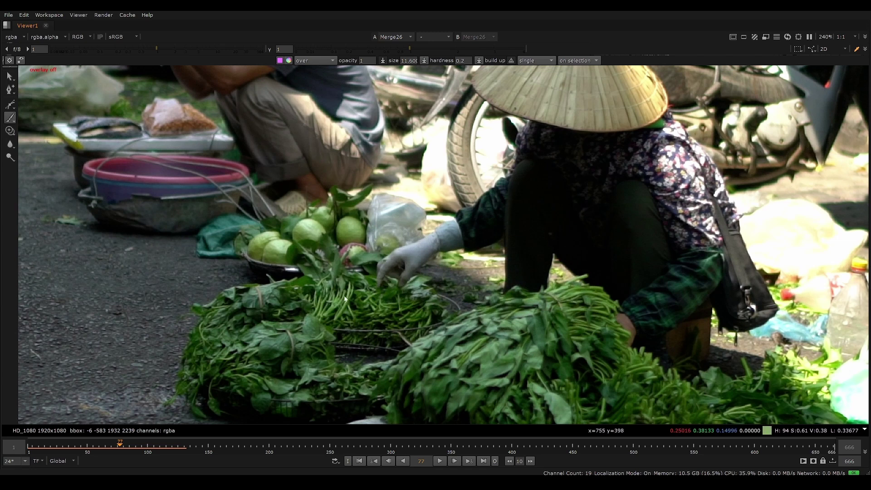
drag(130, 437, 171, 446)
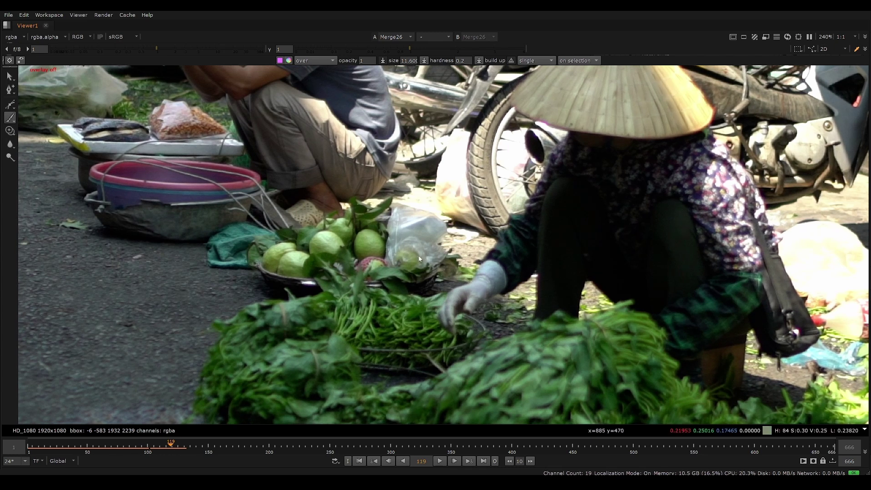
Display the RotoPaint1 node's output in the enlarged viewer
key(space)
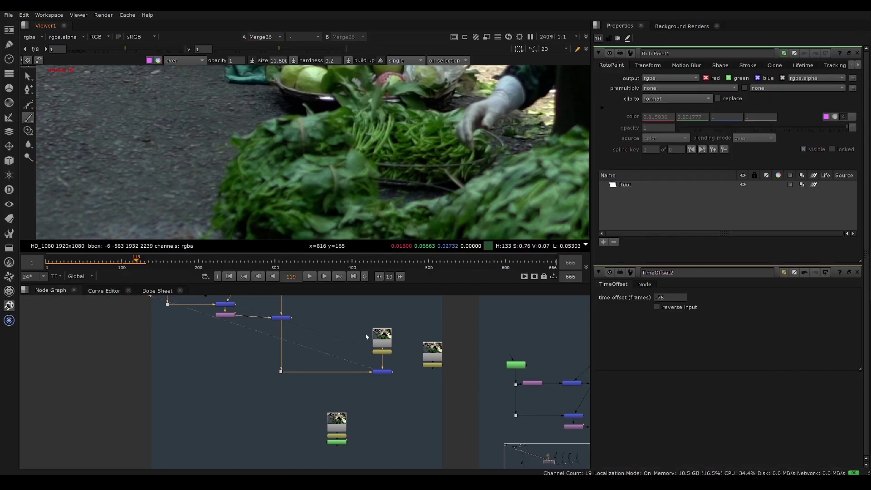
scroll(349, 425, up, 2)
click(343, 448)
key(1)
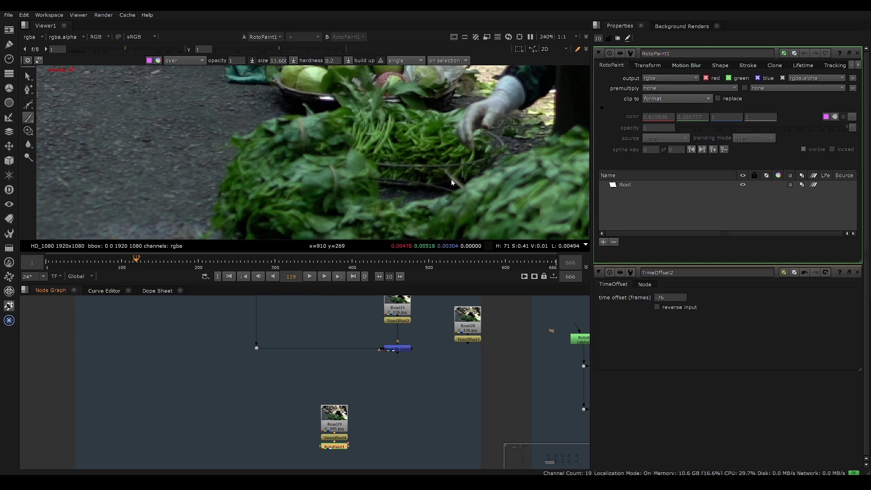
key(space)
scroll(390, 213, up, 3)
Circle the gloved fingertips in magenta on three different frames of the hand's movement, the last at frame 116
drag(171, 447, 117, 446)
mouse_move(377, 245)
mouse_down()
mouse_move(393, 259)
mouse_move(391, 245)
mouse_move(379, 247)
mouse_up()
drag(119, 447, 141, 446)
mouse_move(427, 181)
mouse_down()
mouse_move(408, 186)
mouse_move(428, 183)
mouse_up()
drag(160, 441, 167, 442)
drag(481, 292, 477, 295)
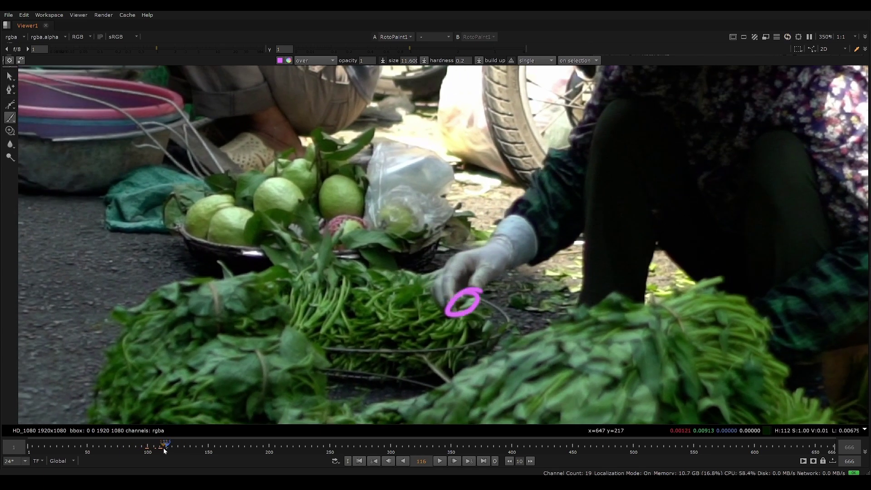
Paint a magenta arc over the gloved hand at frame 104 and open the paint colour picker
drag(164, 448, 153, 448)
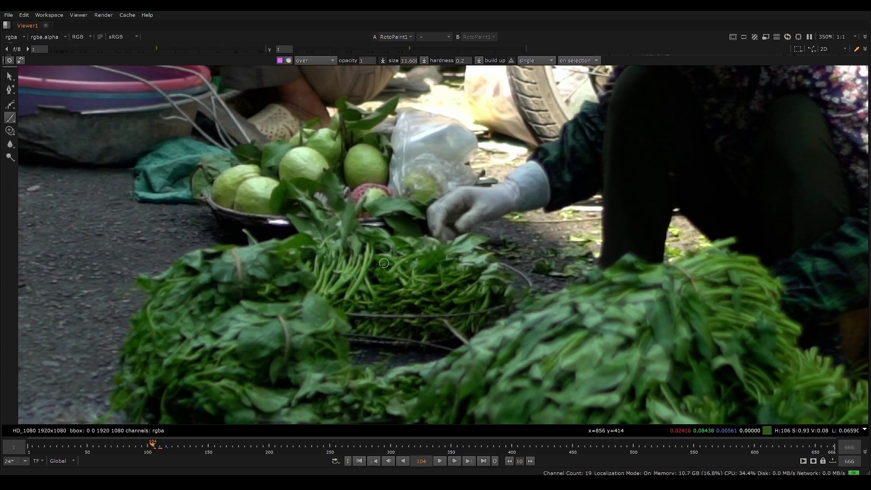
mouse_move(382, 275)
mouse_down()
mouse_move(418, 195)
mouse_move(488, 273)
mouse_up()
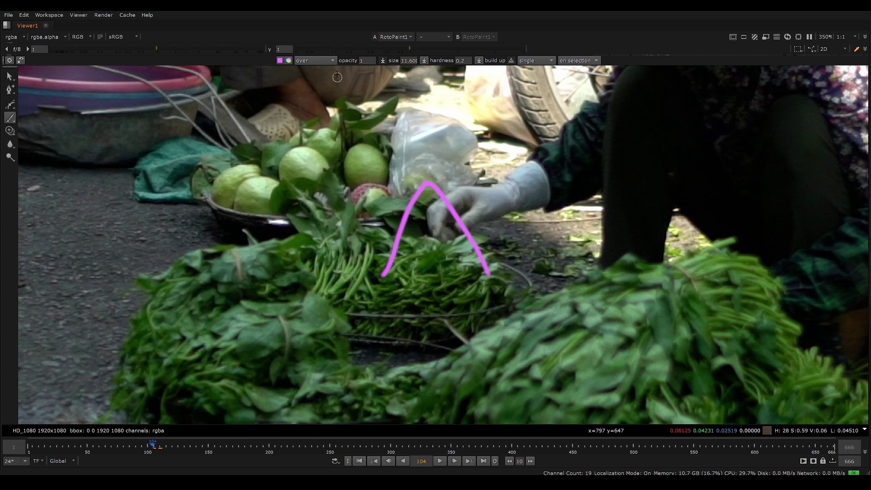
click(289, 60)
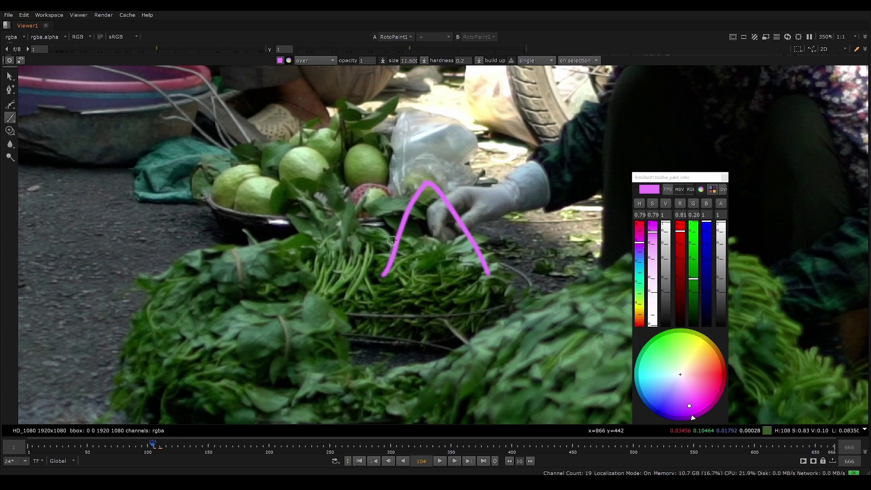
Circle the magenta arc's two ends and its peak in the same colour
drag(385, 272, 391, 271)
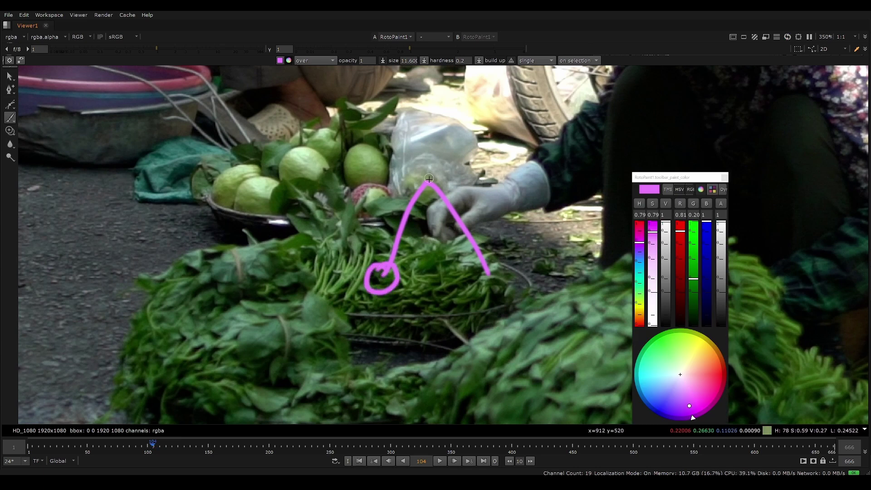
mouse_move(431, 171)
mouse_down()
mouse_move(441, 171)
mouse_move(429, 177)
mouse_up()
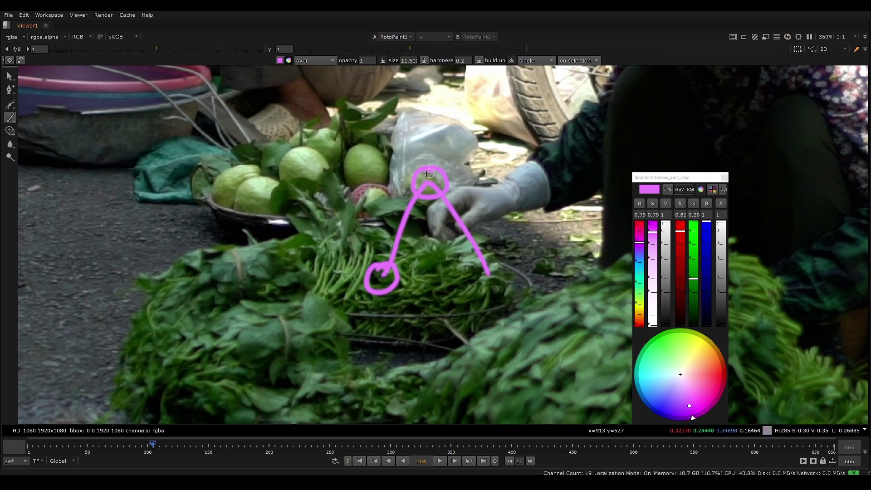
mouse_move(500, 270)
mouse_down()
mouse_move(485, 292)
mouse_move(494, 270)
mouse_up()
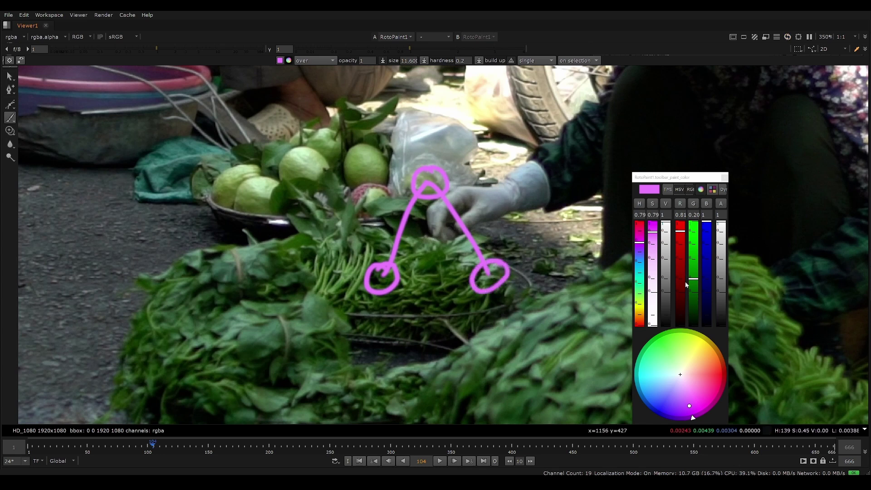
Undo the three circles and circle only the arc's two ends again in magenta
key(ctrl+z)
key(ctrl+z)
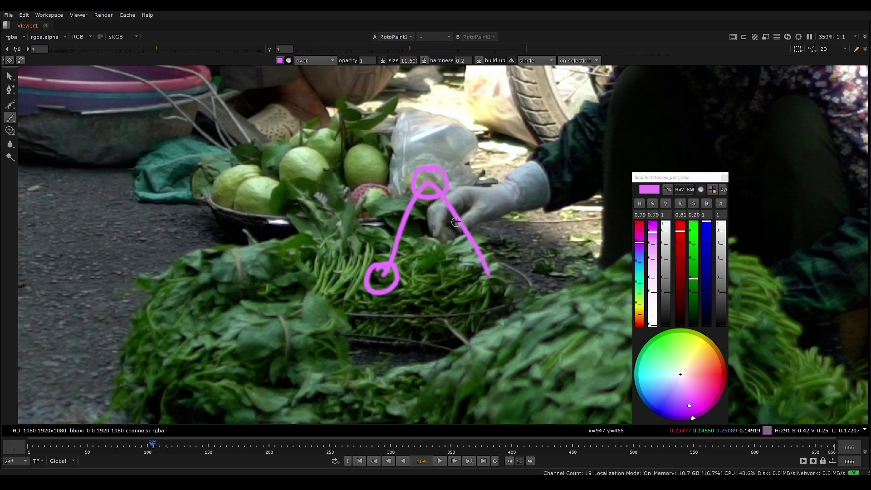
key(ctrl+z)
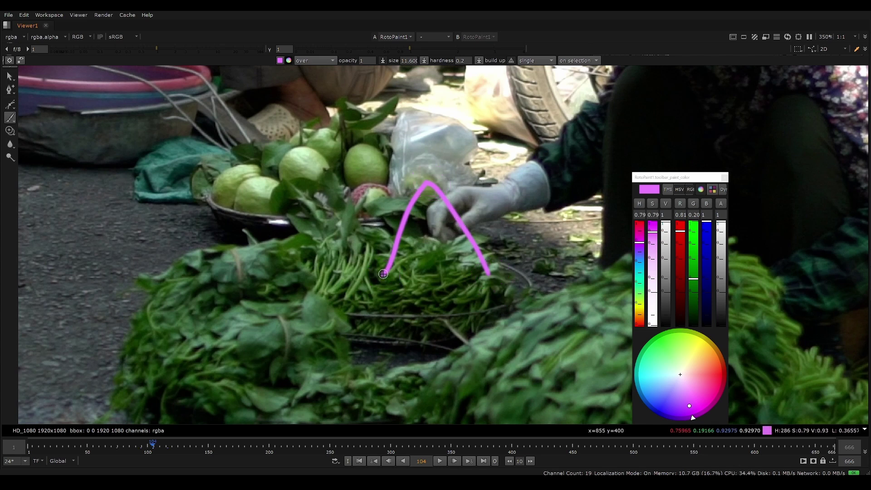
drag(386, 264, 395, 278)
mouse_move(494, 268)
mouse_down()
mouse_move(507, 291)
mouse_move(484, 275)
mouse_up()
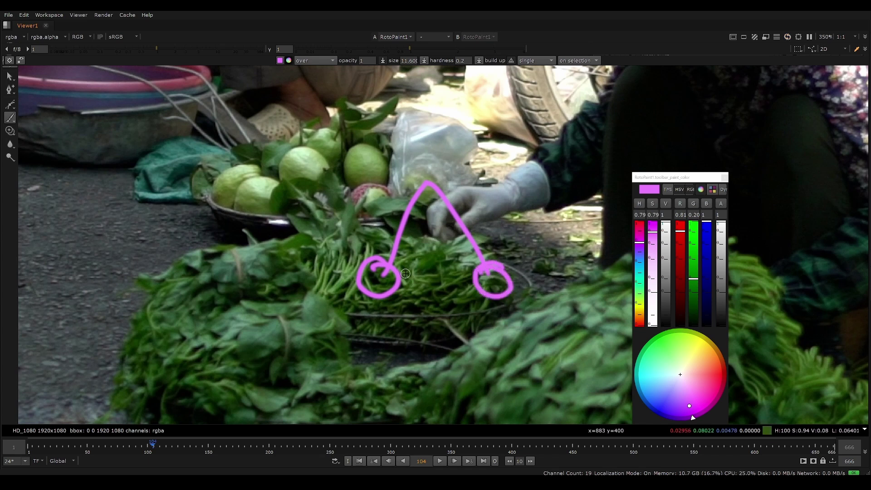
Set the brush size to 6 and paint one arrow between the circled ends and another up towards the peak
mouse_move(406, 274)
shift+mouse_down()
mouse_move(397, 276)
mouse_move(467, 282)
mouse_move(450, 292)
shift+mouse_up()
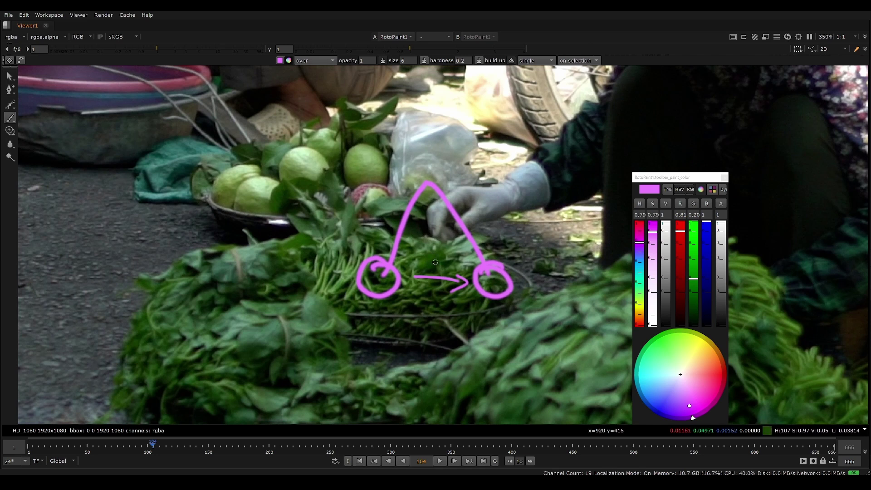
mouse_move(435, 262)
mouse_down()
mouse_move(431, 212)
mouse_move(437, 217)
mouse_up()
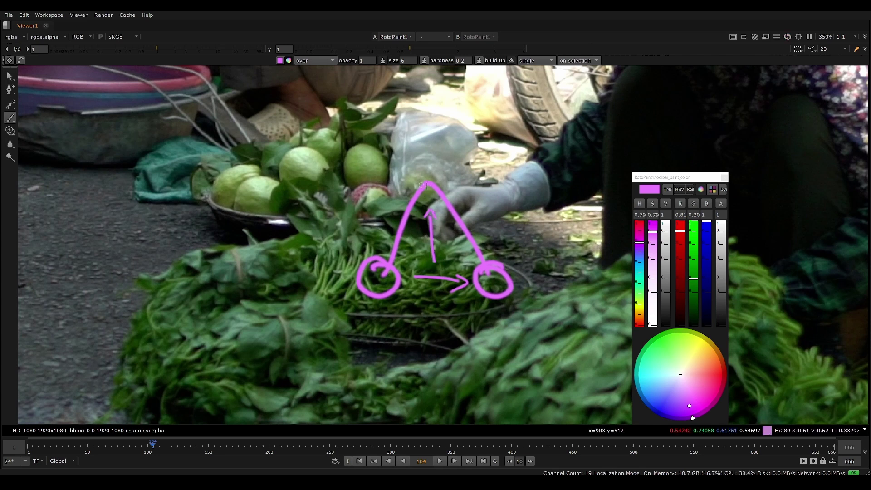
Undo the arrows and both circles so that only the magenta arc remains
key(ctrl+z)
key(ctrl+z)
key(ctrl+z)
key(ctrl+z)
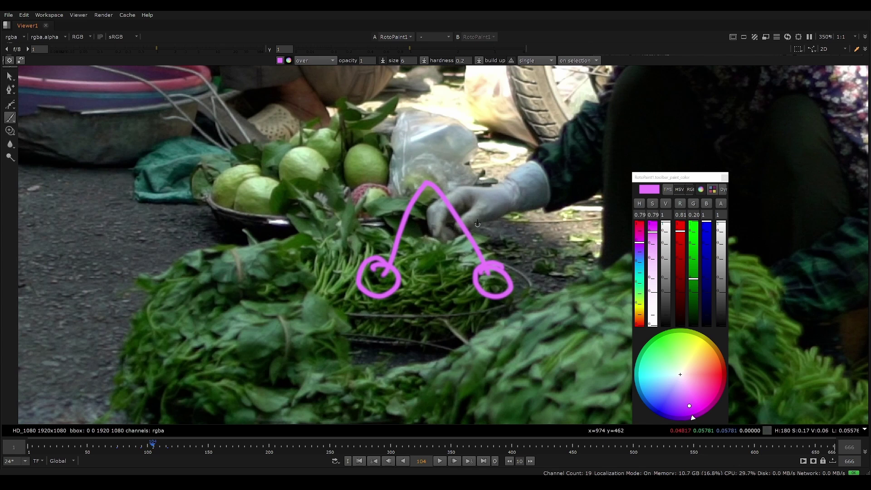
key(ctrl+z)
key(ctrl+z)
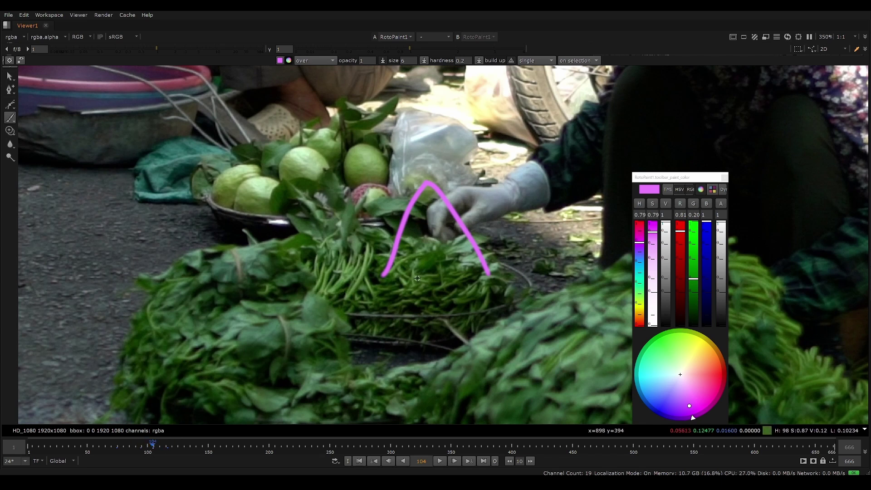
Change the paint colour to orange-red and circle the arc's start, peak and end
mouse_move(423, 235)
middle_down()
mouse_move(415, 230)
mouse_move(440, 237)
middle_up()
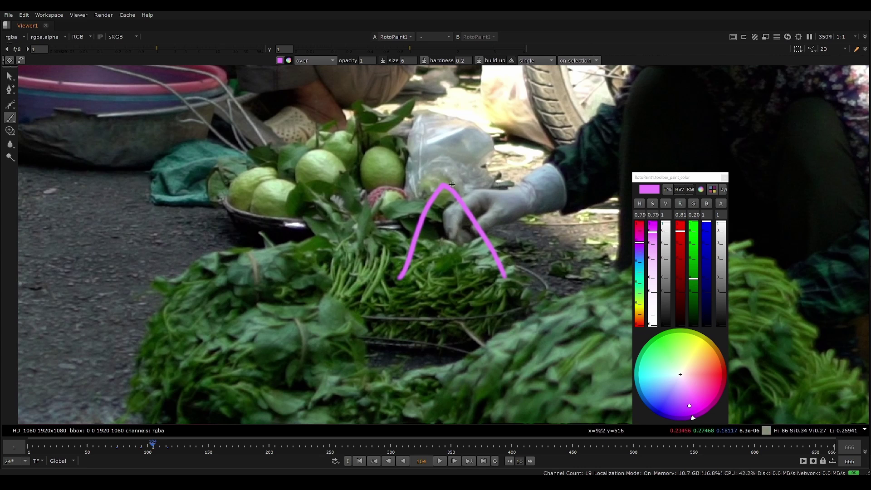
mouse_move(676, 355)
mouse_down()
mouse_move(662, 343)
mouse_move(715, 369)
mouse_up()
mouse_move(394, 277)
mouse_down()
mouse_move(409, 277)
mouse_move(391, 274)
mouse_up()
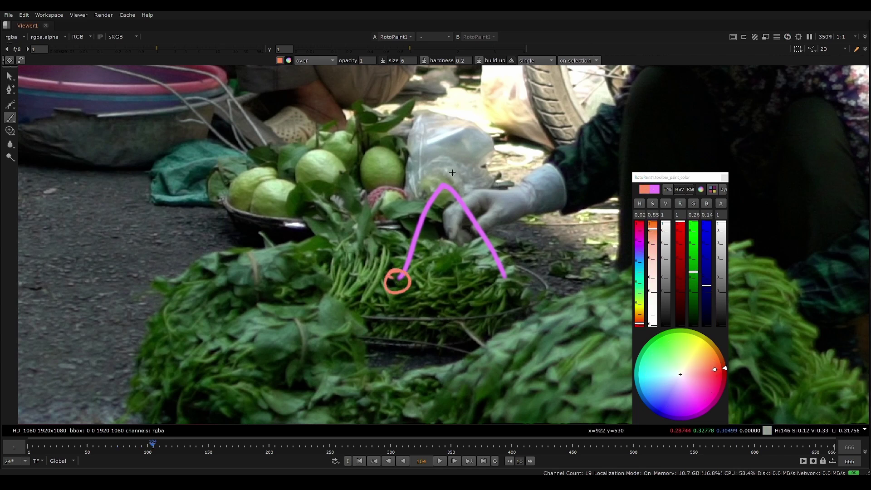
drag(448, 178, 451, 181)
drag(512, 269, 507, 268)
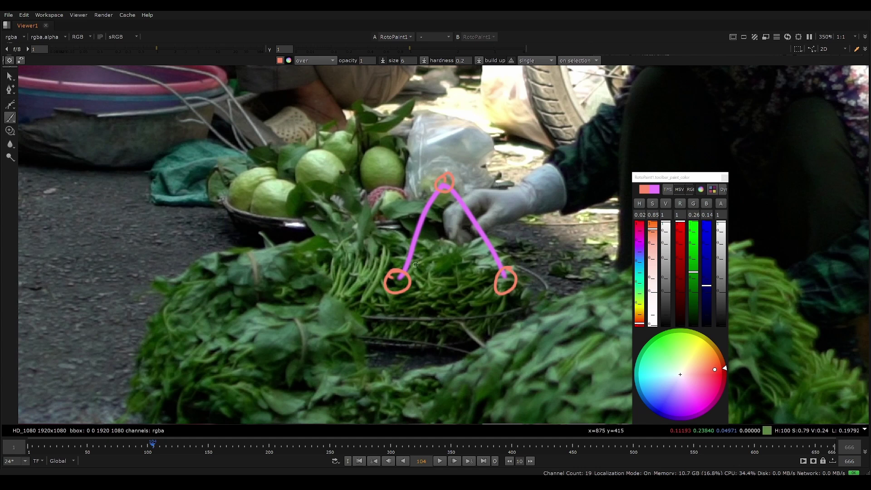
Change the paint colour to yellow-orange and mark short strokes across the arc beside its peak and ends
ctrl+drag(668, 358, 693, 337)
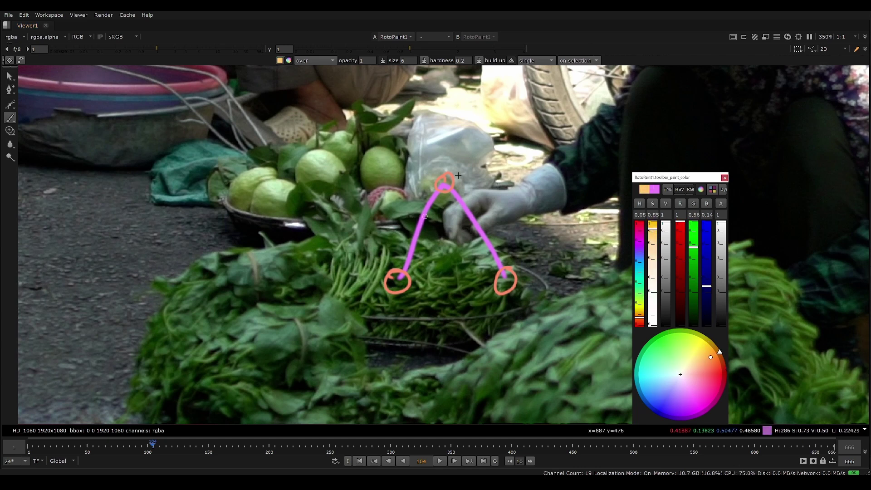
mouse_move(421, 205)
mouse_down()
mouse_move(437, 212)
mouse_move(418, 193)
mouse_move(457, 212)
mouse_up()
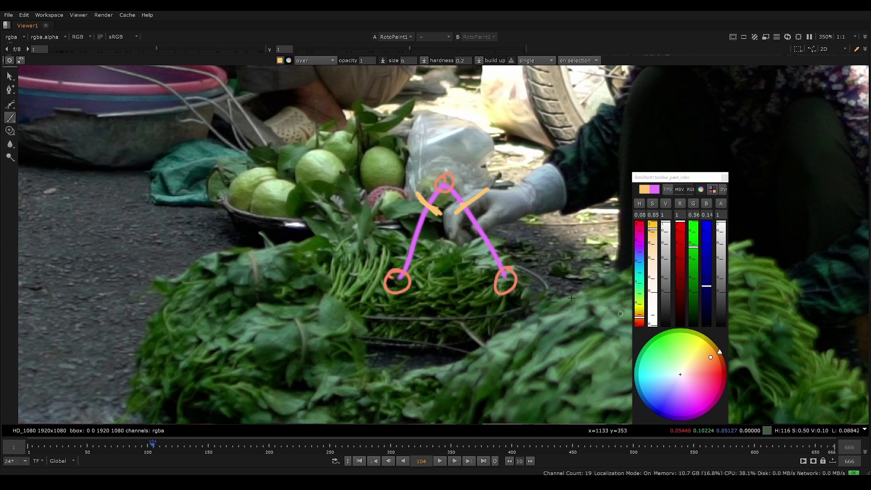
drag(501, 250, 510, 250)
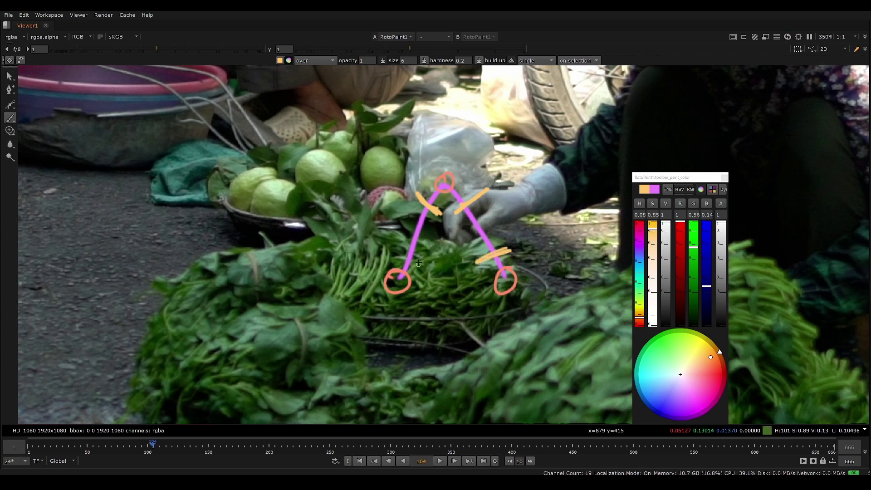
drag(403, 248, 396, 240)
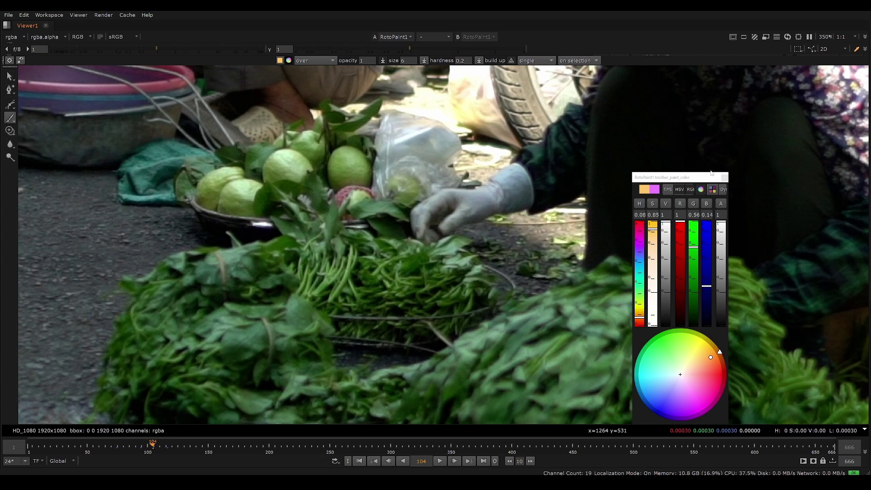
Close the paint colour picker and review the whole market frame with the format overlay
click(724, 178)
key(q)
scroll(449, 258, down, 4)
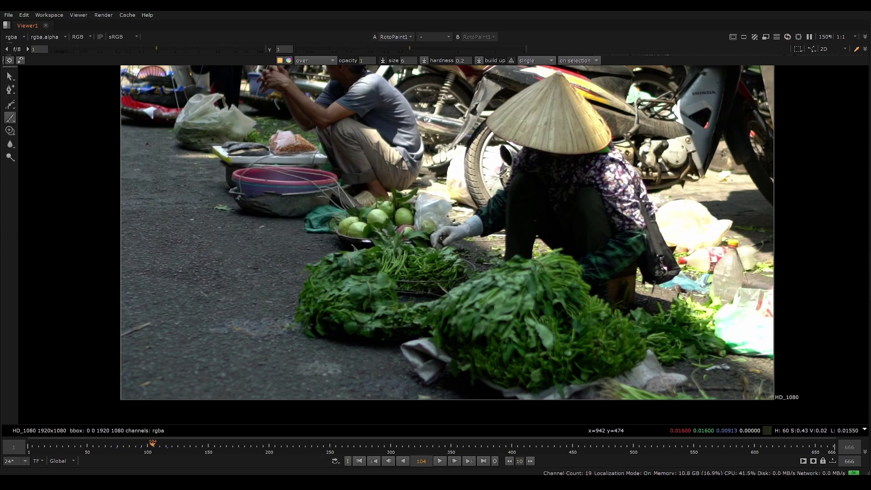
scroll(449, 258, up, 4)
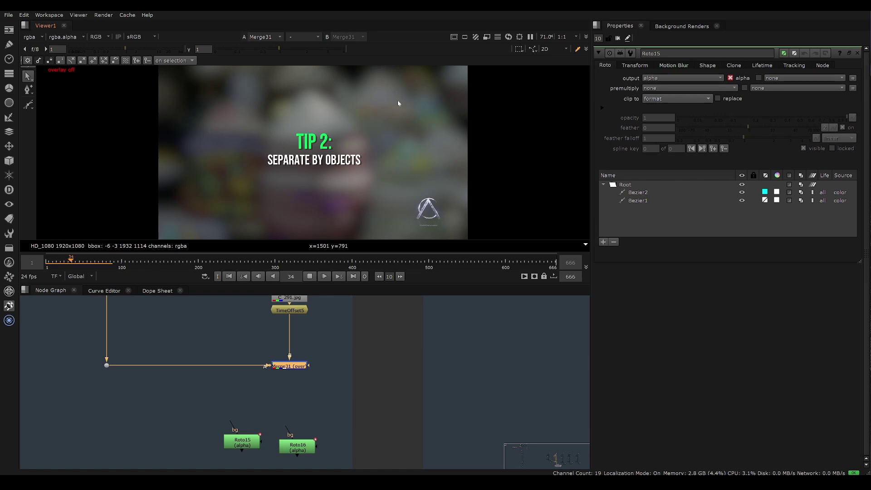
Stop the hat footage's playback and examine the front conical hat stack at frame 70
click(308, 276)
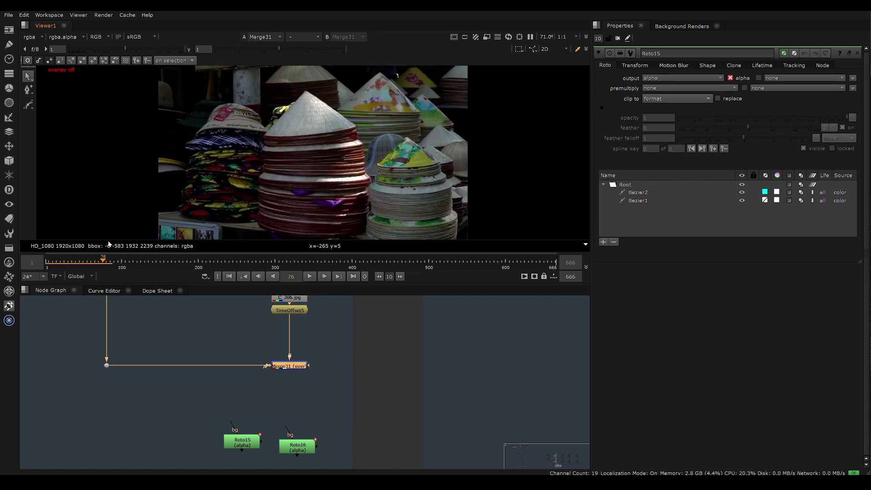
click(90, 261)
scroll(303, 150, up, 3)
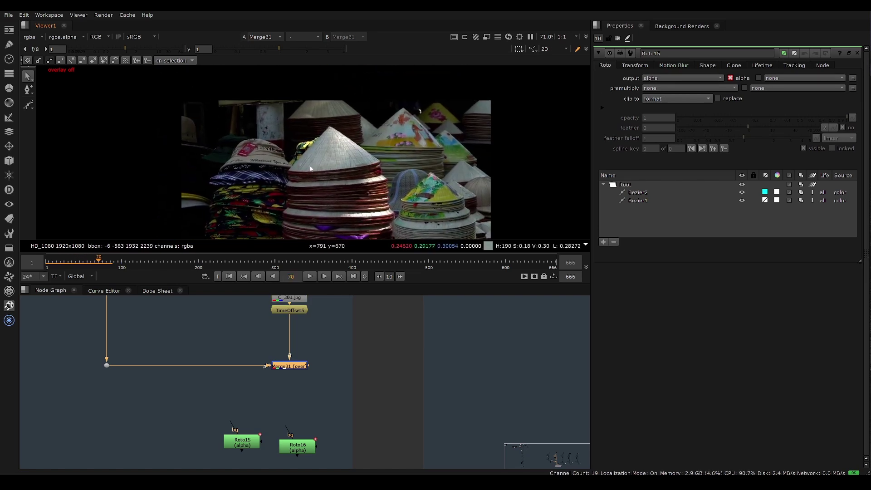
scroll(295, 168, up, 2)
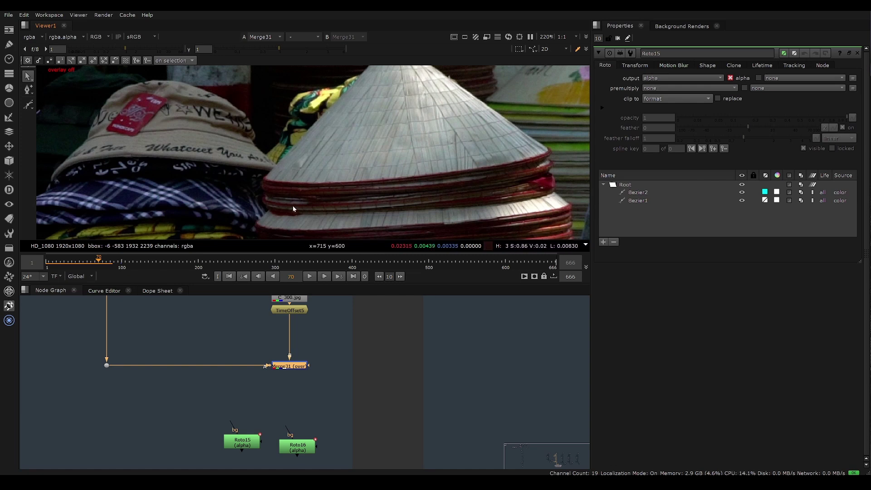
Select the Roto15 node, turn on the viewer overlay and select the Bezier1 shape around the front conical hat
click(243, 438)
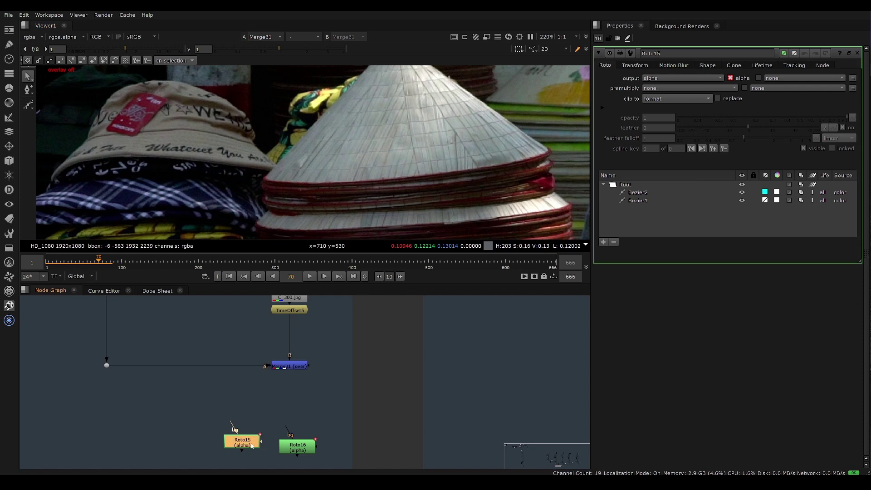
key(o)
click(262, 157)
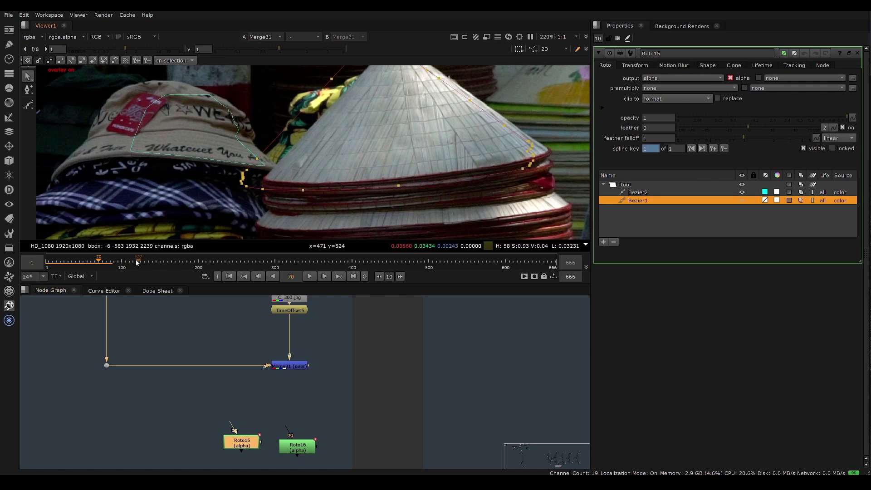
Move the playhead to frame 99 and examine the Bezier1 outline around the front conical hat
drag(124, 261, 120, 261)
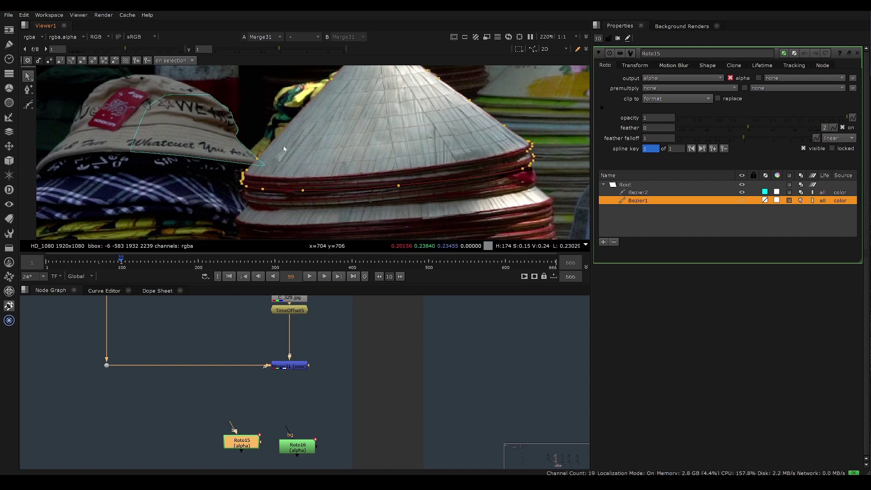
scroll(278, 146, down, 4)
scroll(281, 167, up, 4)
scroll(290, 154, down, 2)
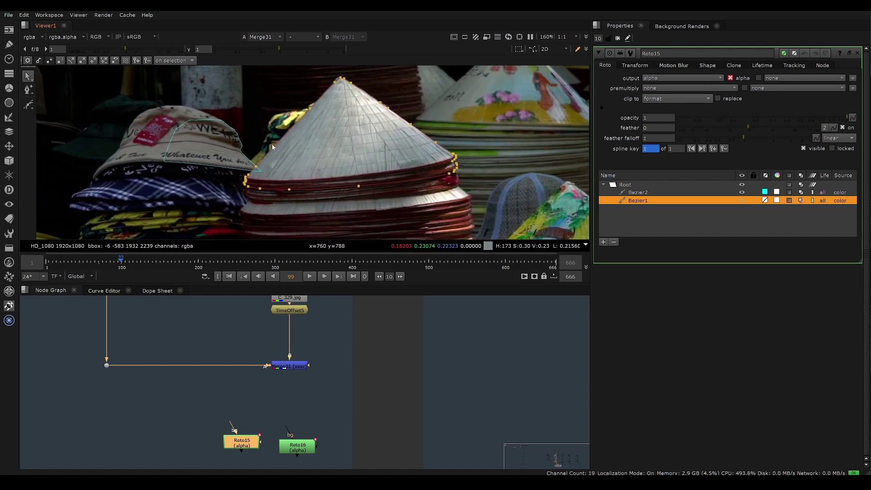
scroll(271, 143, up, 3)
Select the Bezier2 shape on the bucket hat and inspect its brim tip overlapping the conical hat
click(253, 156)
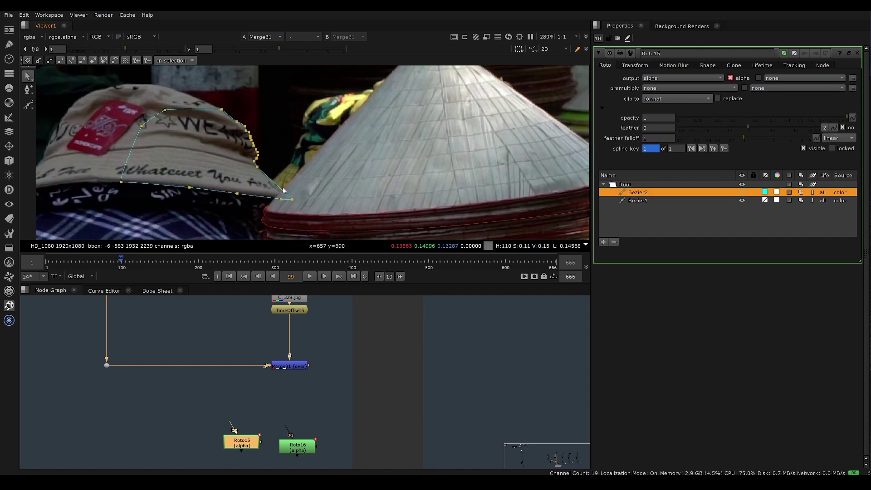
scroll(261, 170, up, 3)
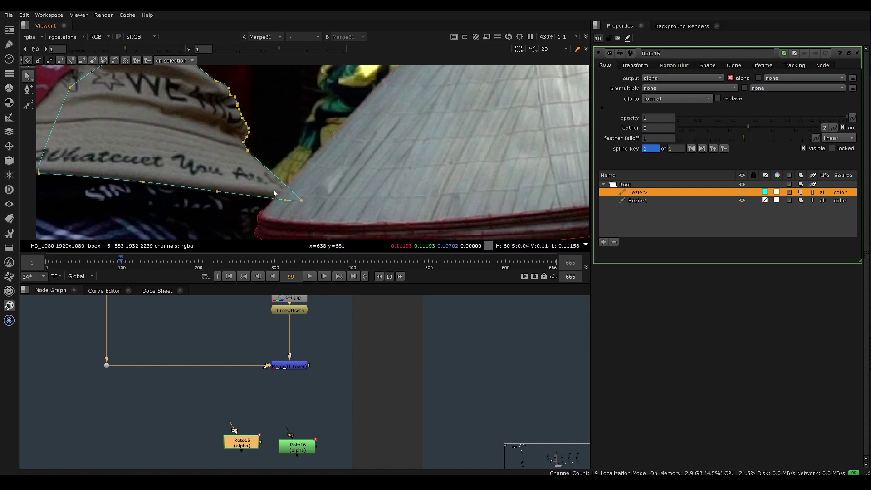
scroll(274, 193, up, 2)
scroll(272, 186, down, 2)
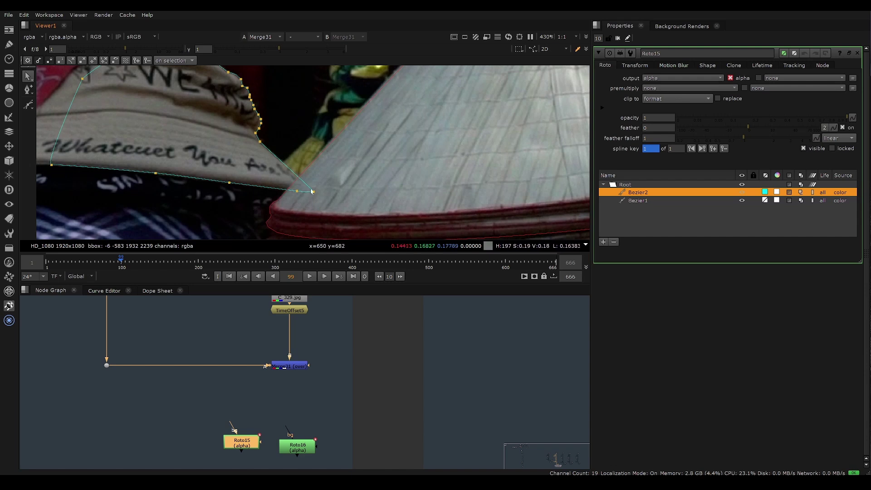
scroll(312, 192, down, 3)
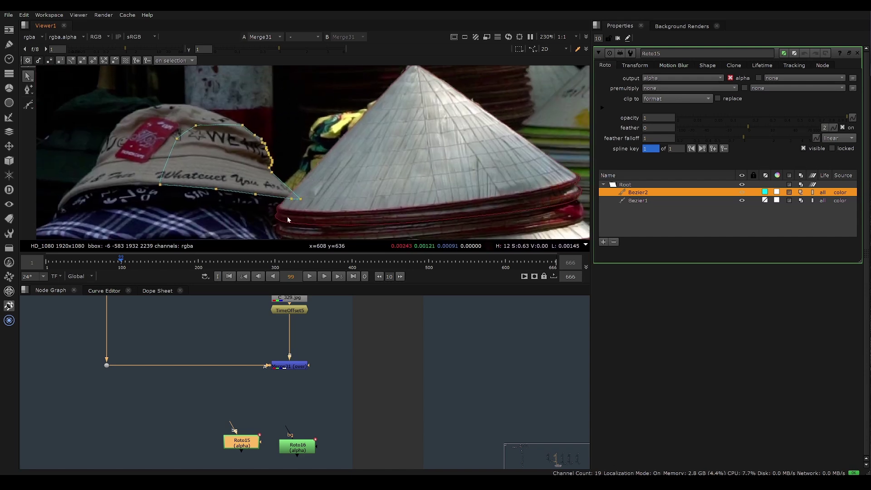
scroll(290, 174, up, 1)
Box-select all the Bezier2 points around the bucket hat, then clear the point selection and recheck the brim tip
drag(334, 93, 122, 216)
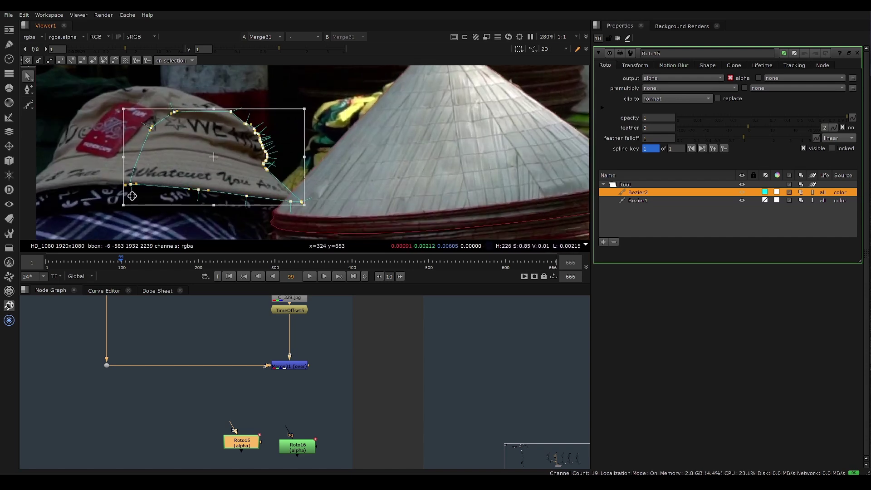
middle_drag(218, 153, 252, 156)
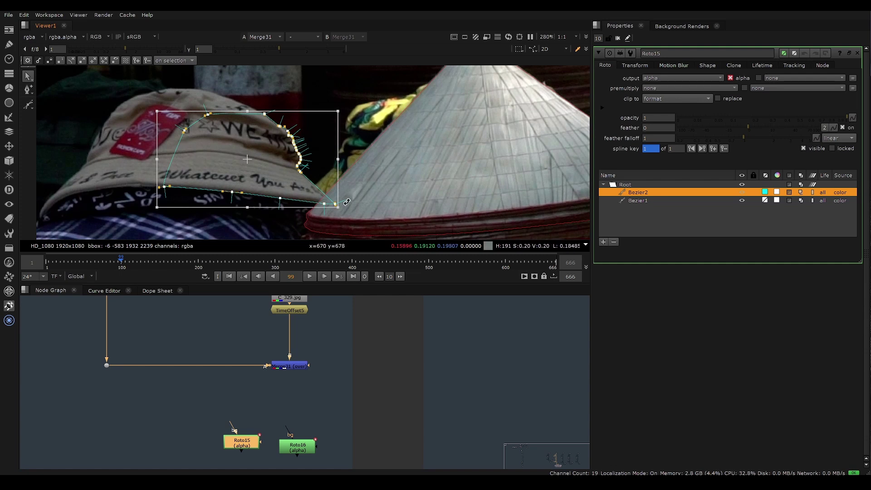
scroll(353, 197, up, 3)
click(333, 208)
scroll(330, 181, down, 2)
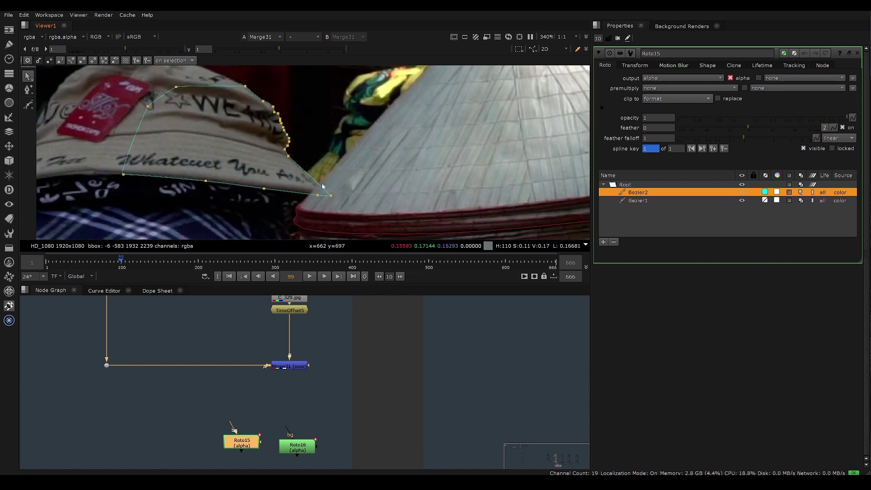
Open the Roto16 node and adjust its Bezier1 points along the upper edge of the bucket hat's brim
double_click(304, 447)
scroll(335, 185, up, 4)
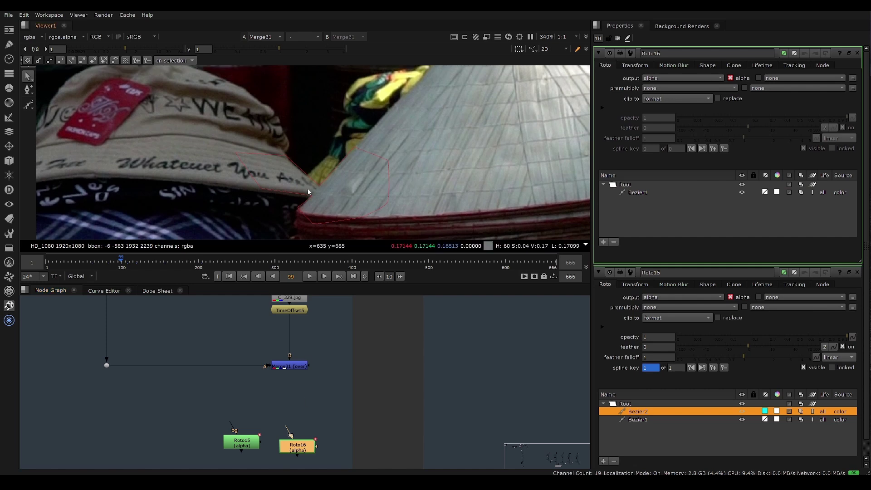
scroll(336, 186, down, 2)
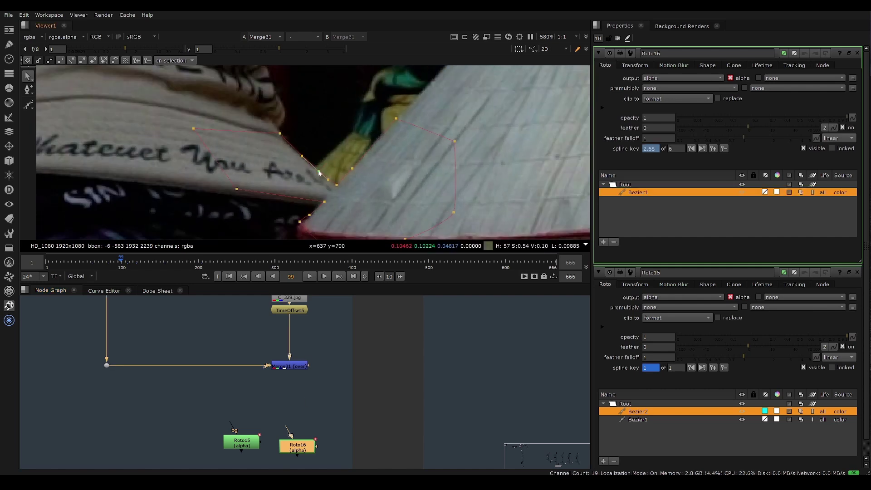
drag(319, 171, 319, 170)
scroll(279, 133, up, 1)
drag(280, 133, 278, 136)
scroll(304, 157, down, 1)
middle_drag(334, 209, 313, 195)
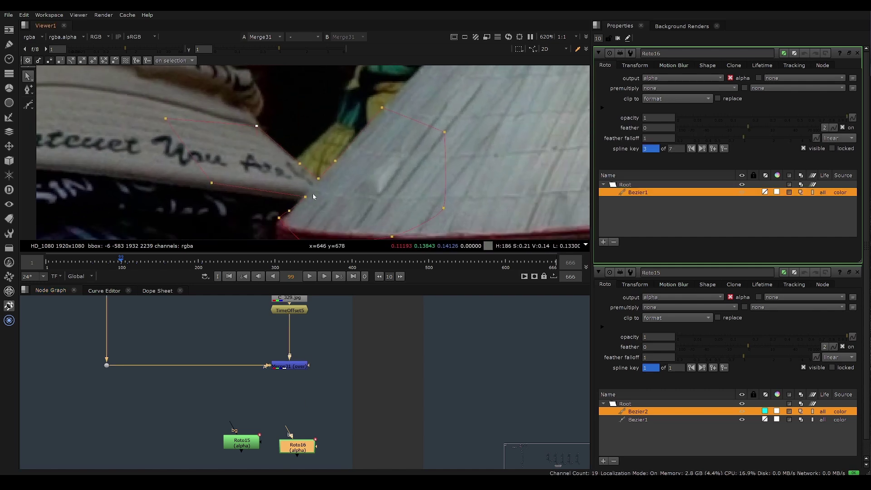
Move Roto16's lower brim point onto the underside of the bucket hat and check the points around the conical hat's corner
scroll(307, 197, up, 1)
drag(191, 180, 186, 189)
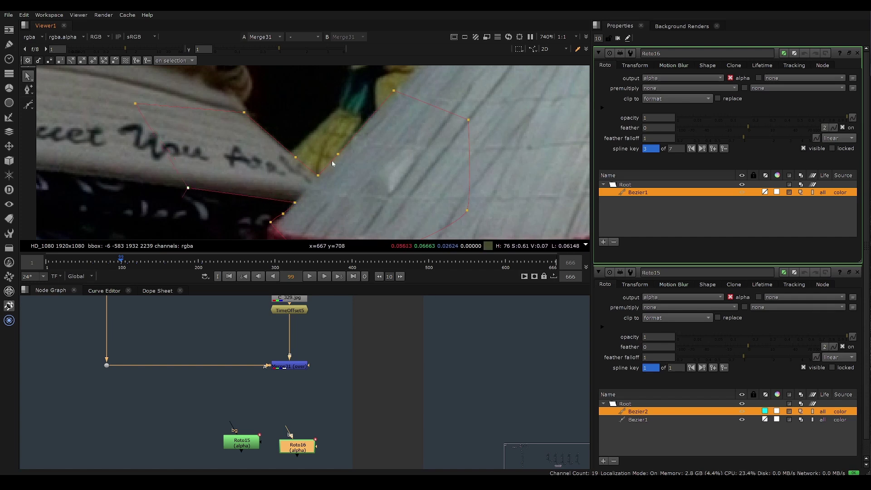
middle_drag(328, 169, 344, 130)
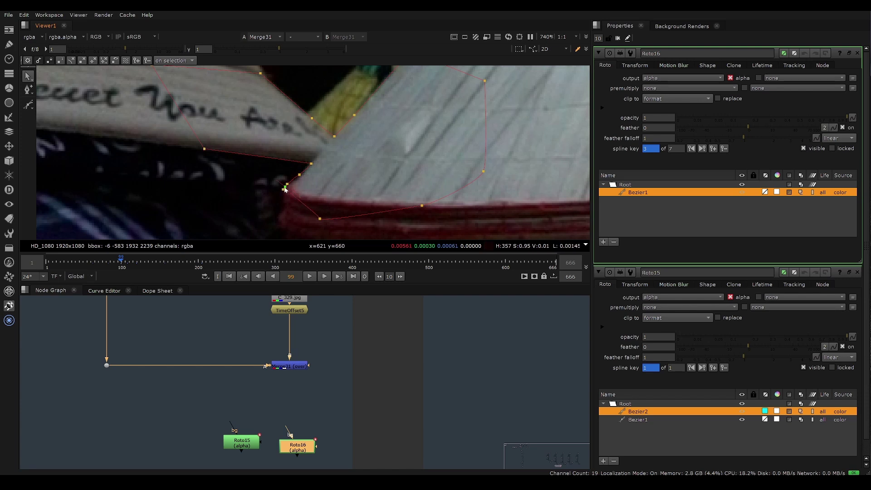
middle_drag(305, 177, 302, 203)
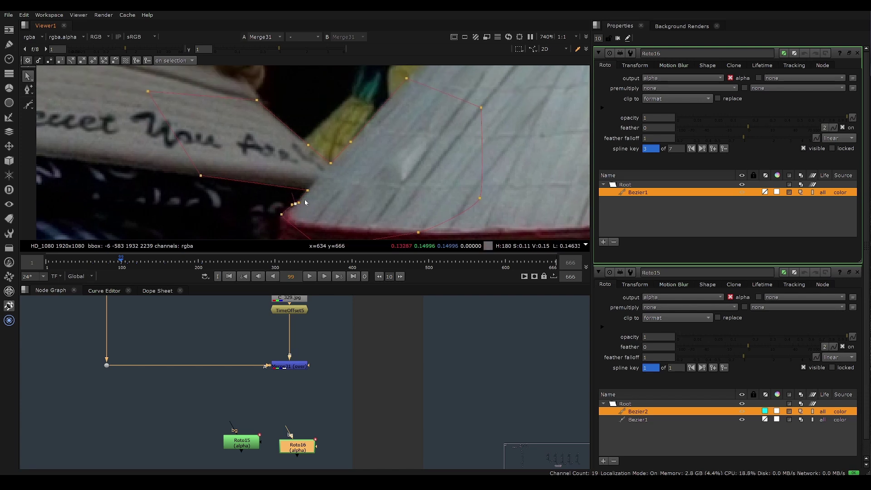
scroll(299, 211, down, 4)
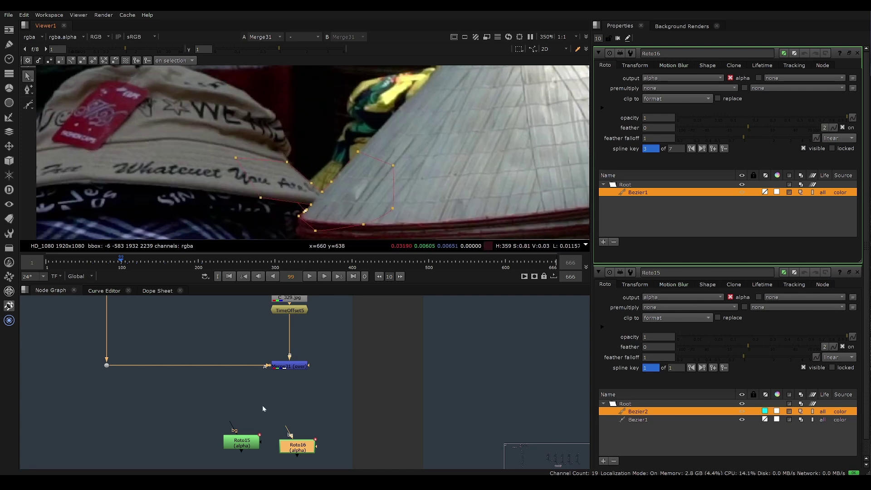
Reopen the Roto15 node and select its Bezier1 shape around the conical hat
double_click(243, 442)
click(355, 158)
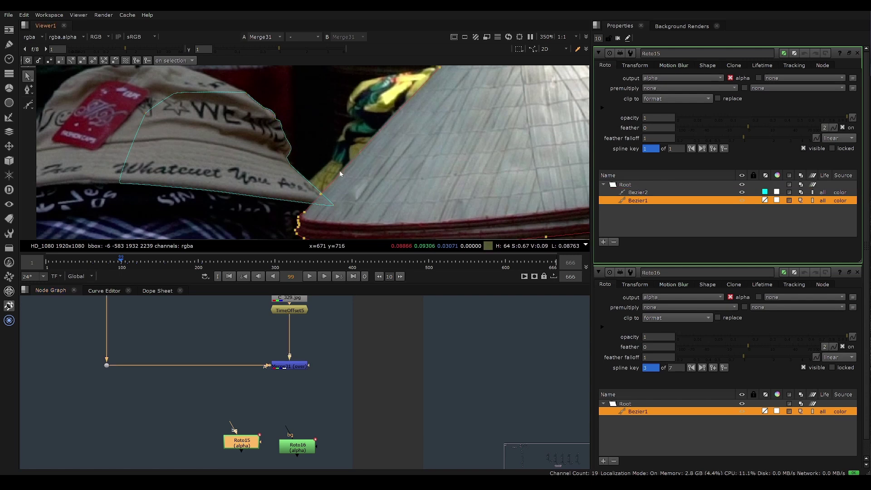
scroll(341, 173, up, 2)
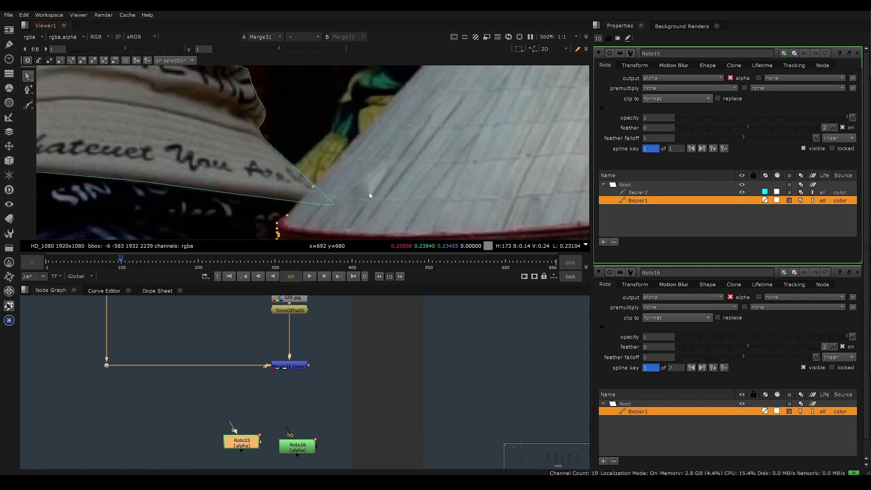
scroll(365, 165, down, 3)
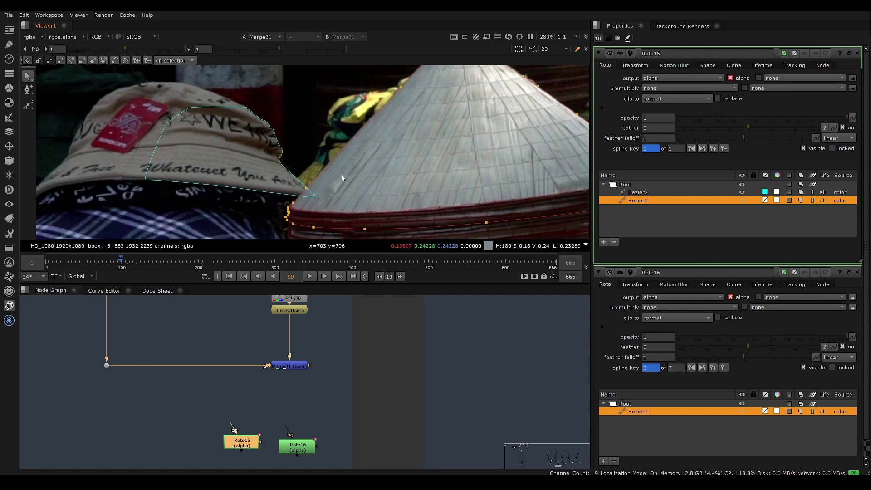
Inspect the crossing of the two separate shapes and follow the conical hat's straight edge above the brim
scroll(307, 171, up, 4)
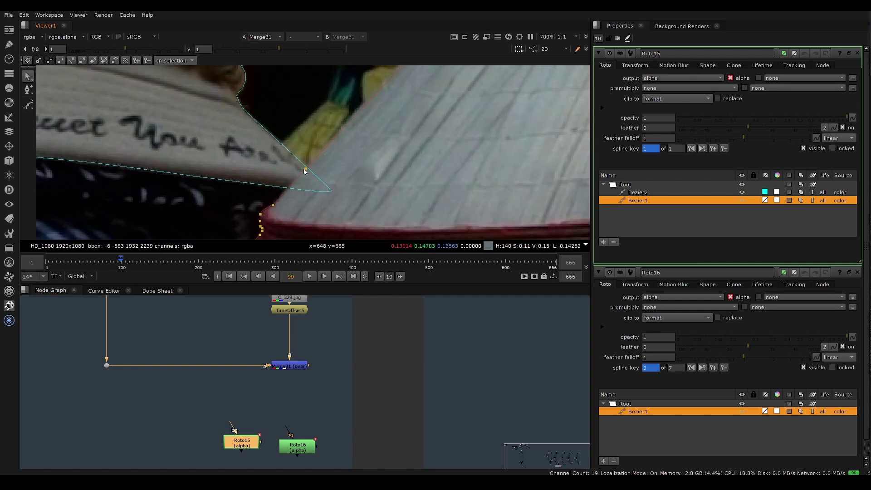
middle_drag(382, 89, 352, 158)
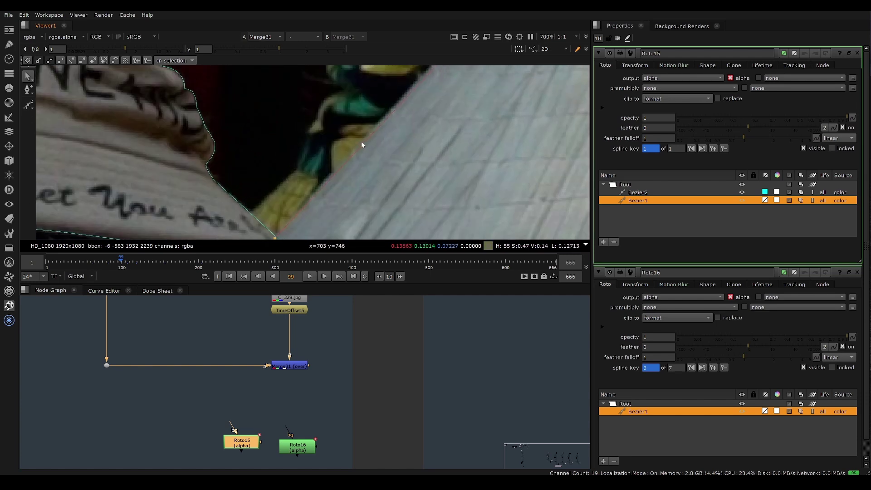
scroll(350, 159, down, 4)
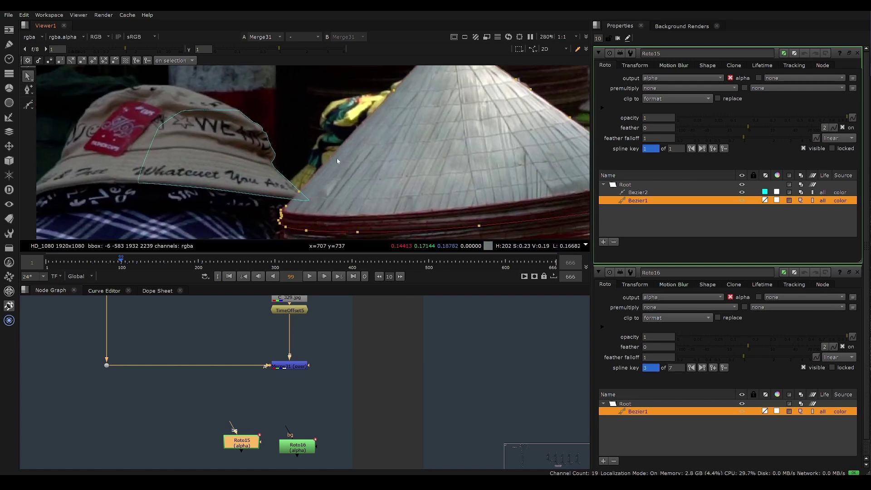
scroll(325, 171, up, 3)
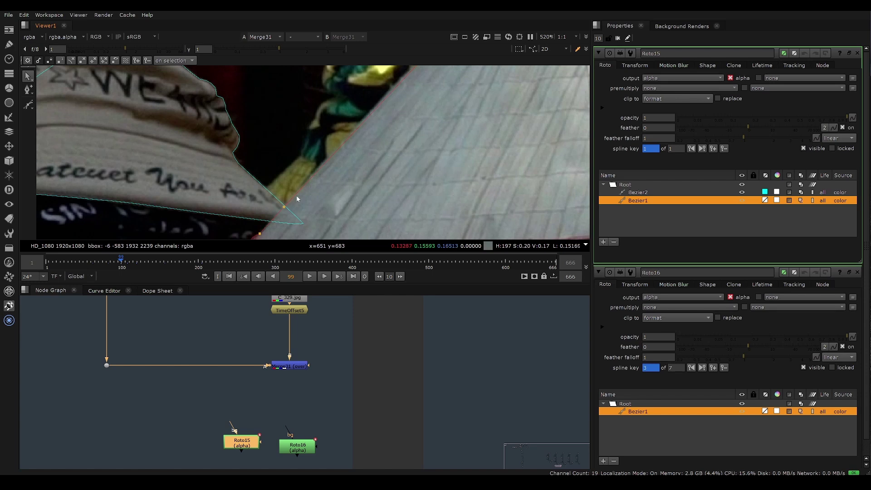
scroll(367, 120, down, 3)
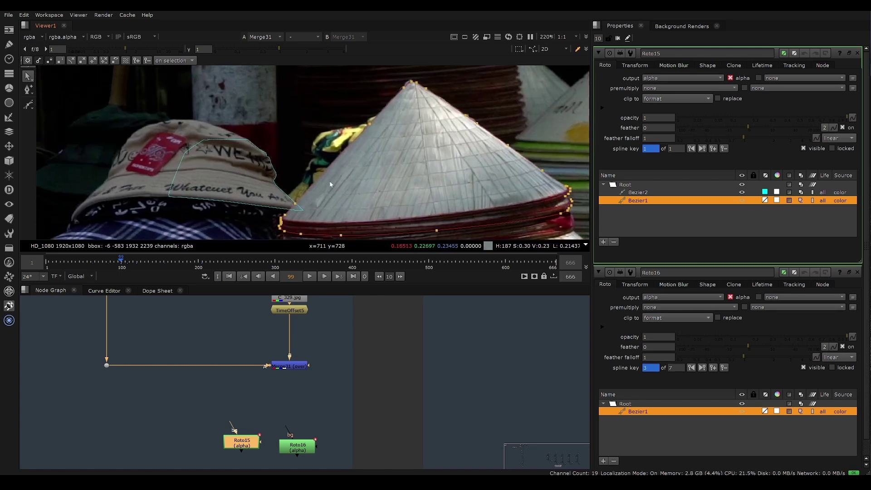
mouse_move(382, 122)
middle_down()
mouse_move(315, 168)
mouse_move(377, 167)
mouse_move(393, 112)
middle_up()
mouse_move(363, 172)
middle_down()
mouse_move(386, 168)
mouse_move(389, 155)
mouse_move(368, 173)
middle_up()
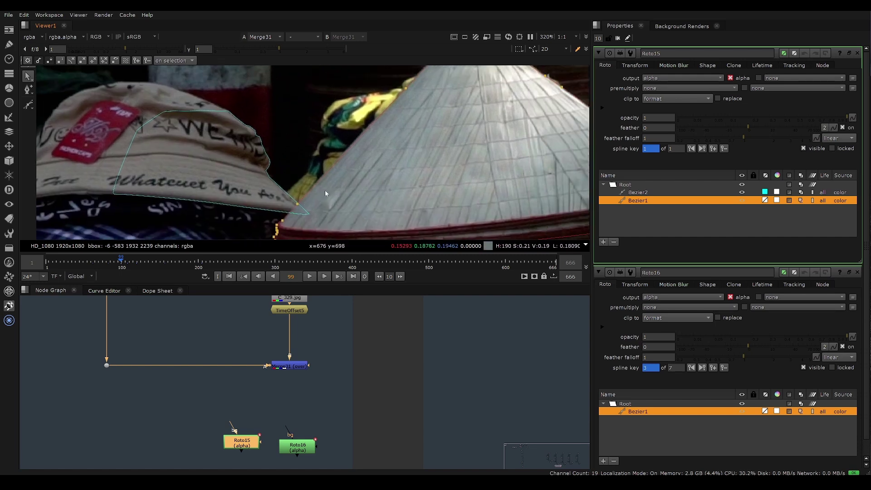
Slide the Bezier1 point beside the brim tip up the conical hat's straight edge and back down near the crossing
scroll(307, 203, up, 3)
scroll(294, 205, up, 3)
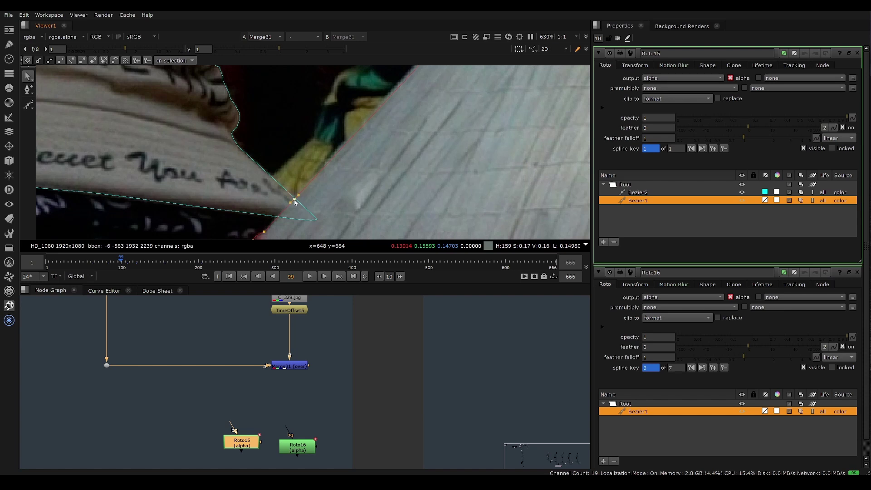
drag(302, 191, 356, 133)
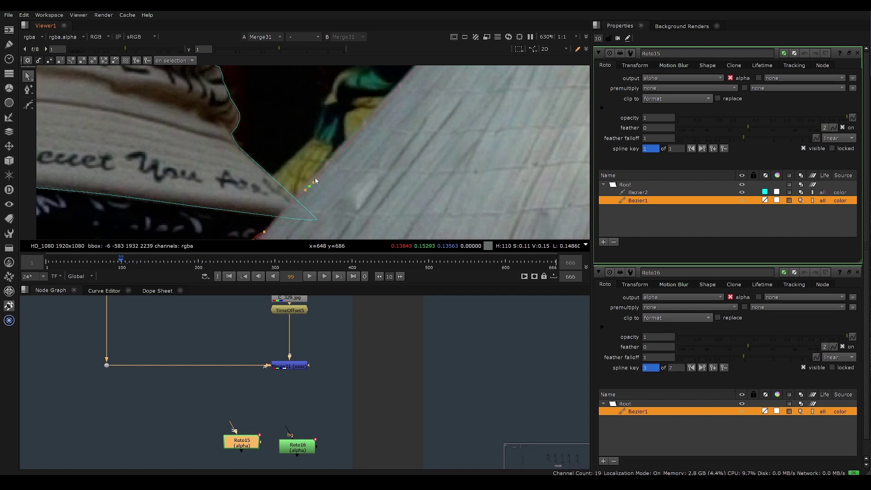
drag(316, 180, 314, 177)
drag(345, 146, 308, 187)
Examine the Bezier1 points along the conical hat's opposite slope, against the green stack behind it
scroll(297, 199, down, 8)
middle_drag(433, 109, 326, 120)
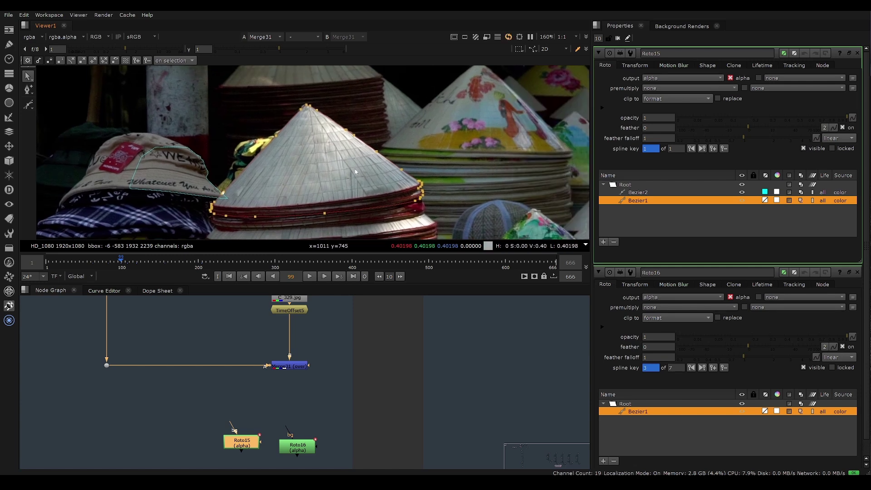
scroll(327, 120, up, 4)
scroll(454, 226, up, 5)
scroll(377, 155, up, 2)
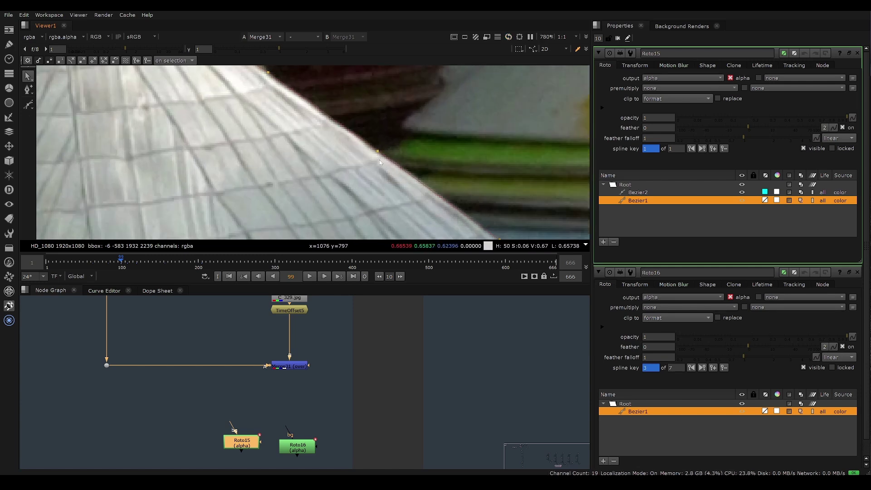
scroll(377, 159, up, 1)
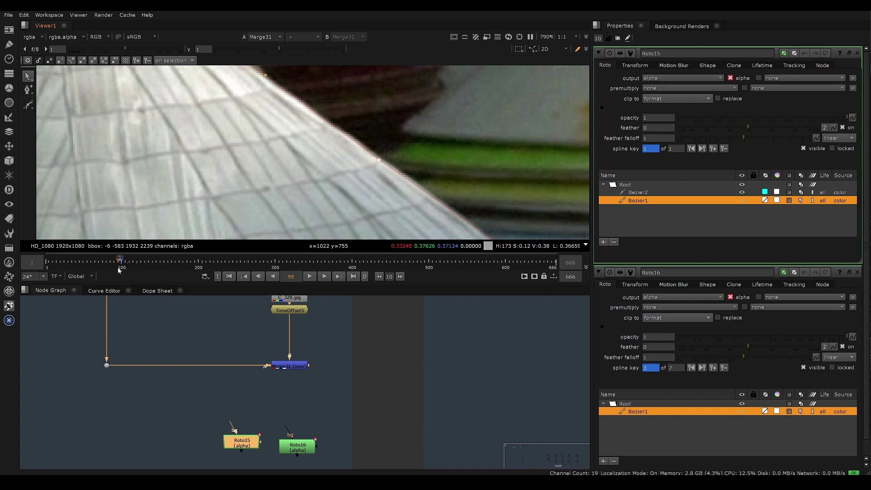
Compare the conical hat's outline with the bucket hat overlap, then review both shapes in the wider frame
scroll(335, 139, down, 4)
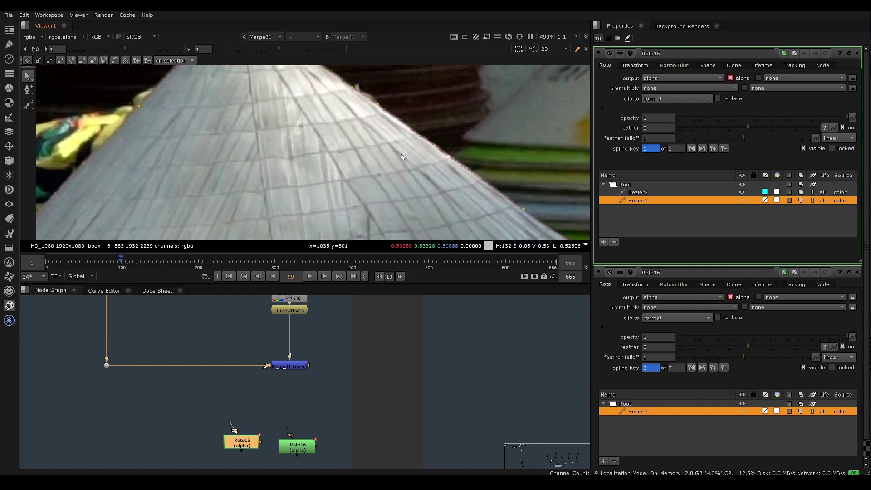
scroll(334, 139, down, 4)
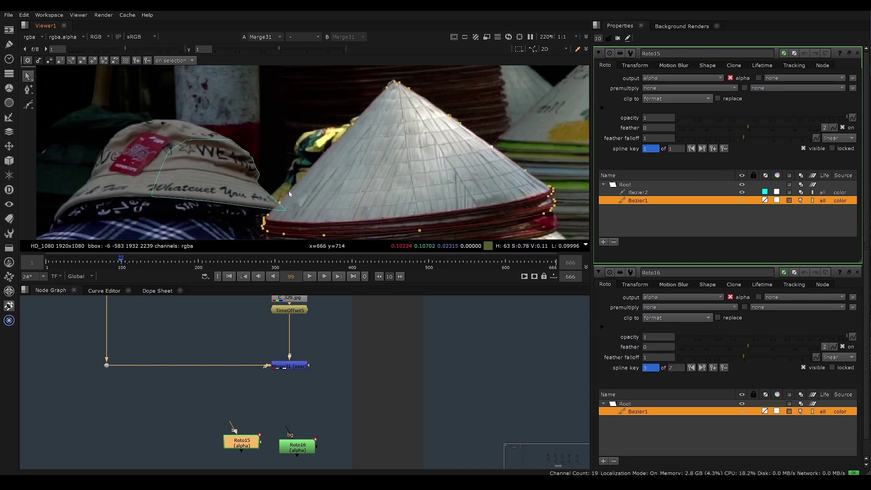
scroll(289, 194, up, 6)
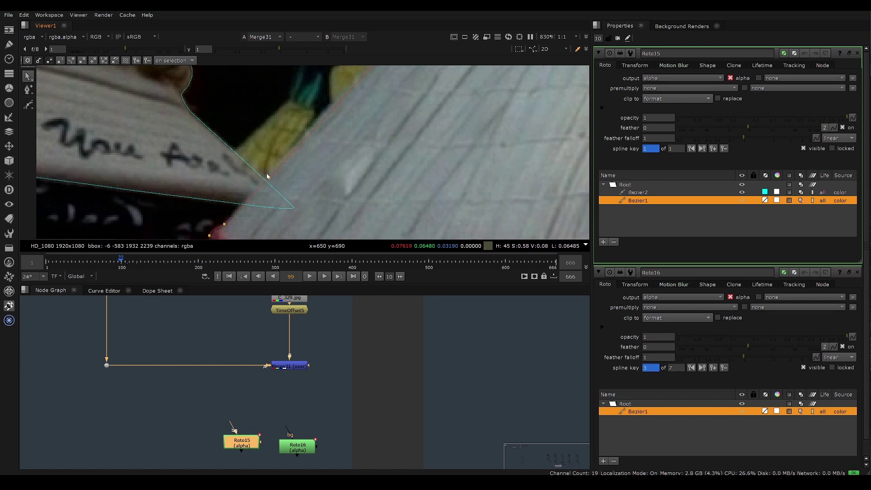
scroll(290, 198, down, 6)
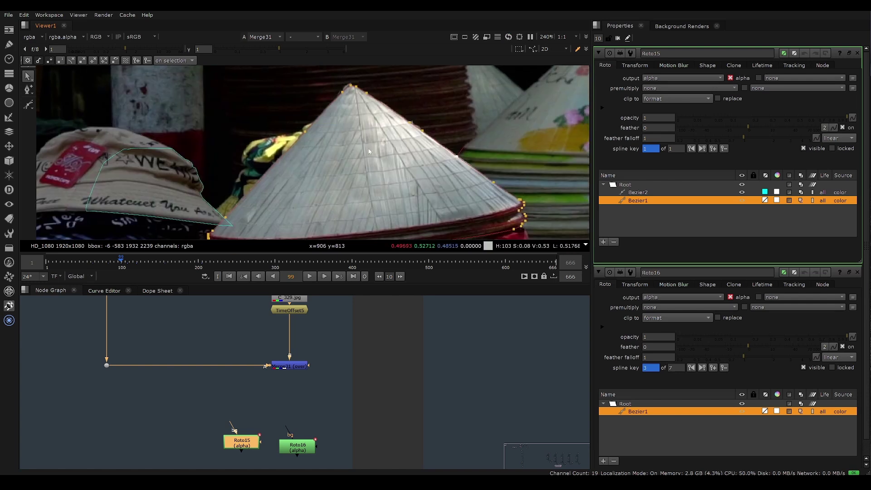
scroll(359, 181, down, 3)
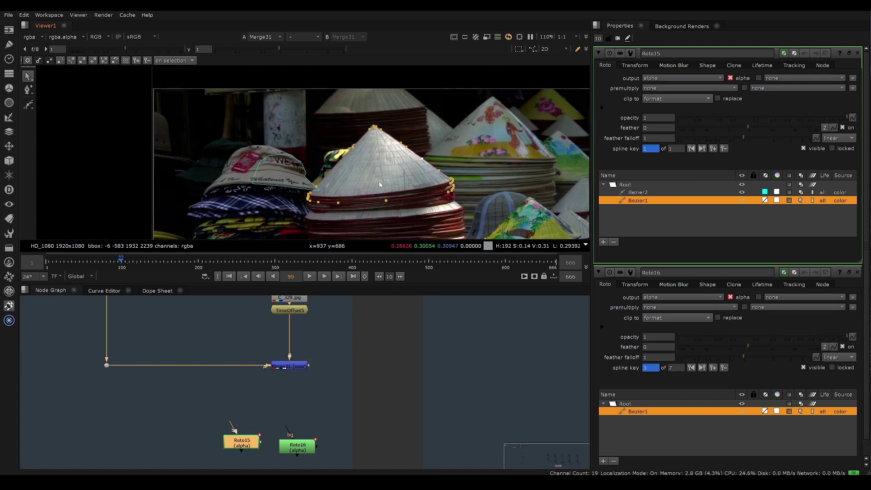
Play through the Tip 3 title on stabilizing footage until the street shot with the fruit vendor
click(309, 276)
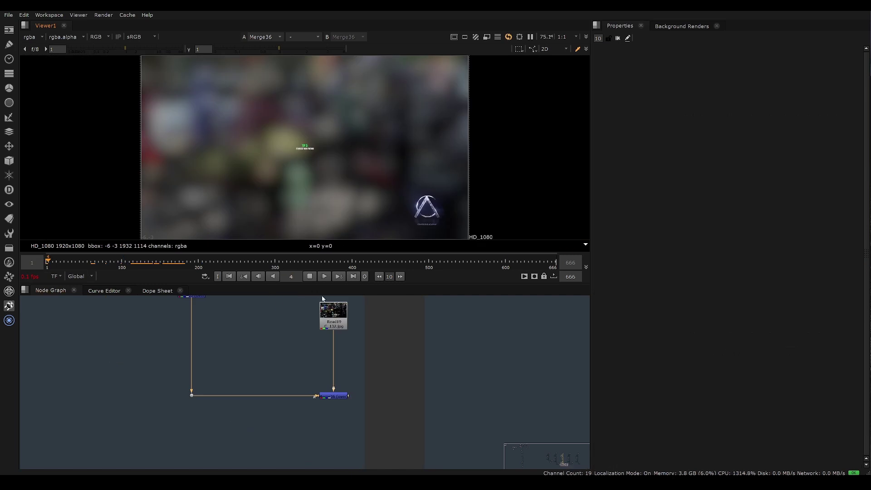
click(311, 275)
drag(59, 259, 70, 260)
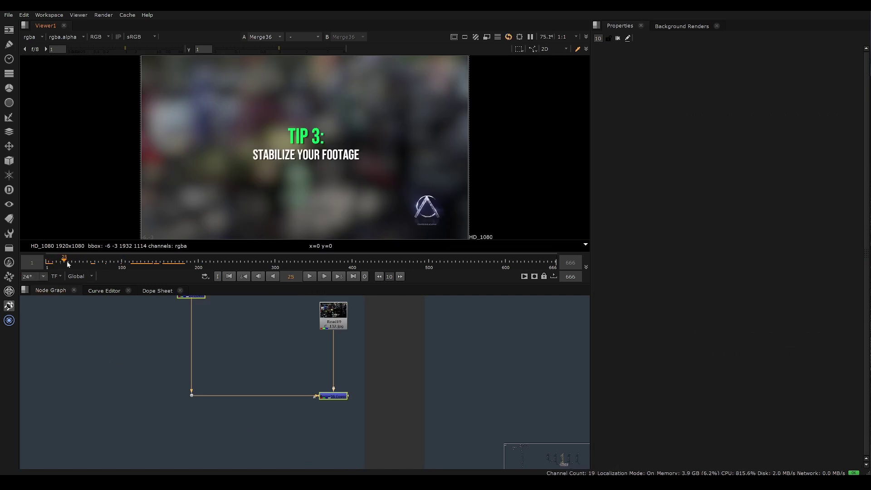
click(309, 277)
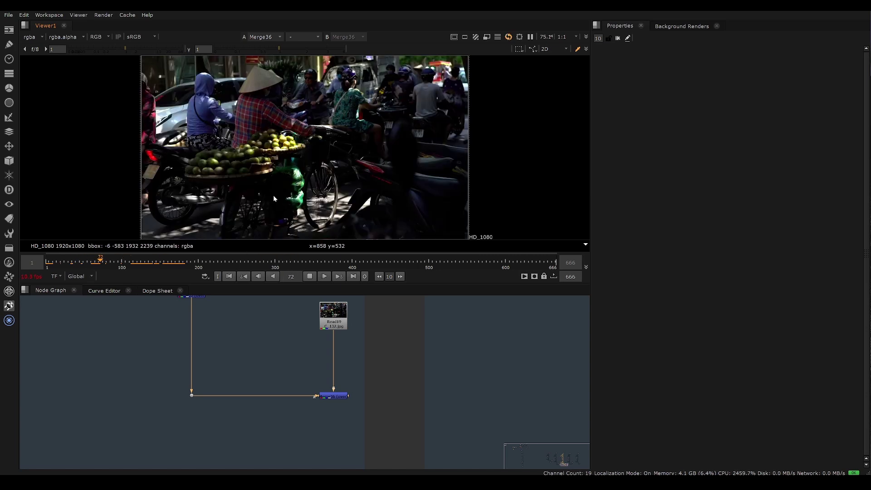
Limit the timeline to frames 125–182 covering the fruit vendor shot and play that range
click(328, 320)
drag(328, 320, 327, 318)
click(310, 278)
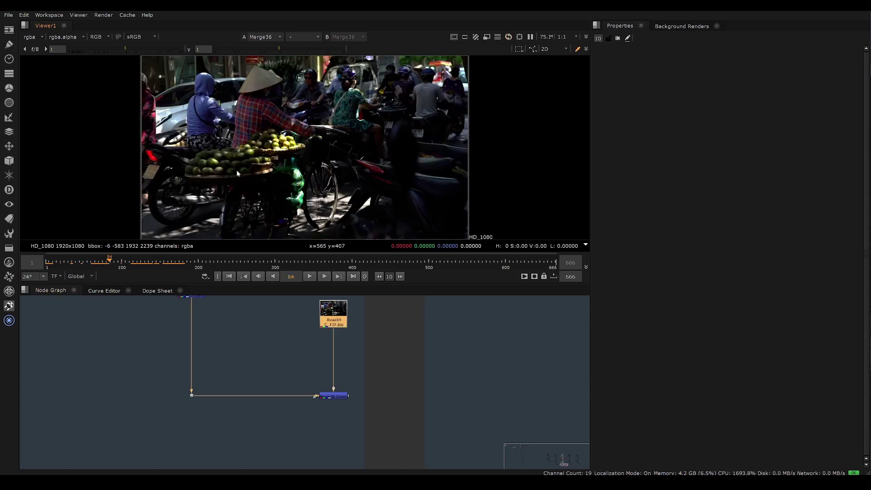
scroll(241, 171, up, 3)
drag(120, 260, 154, 263)
key(f)
middle_drag(141, 261, 185, 263)
drag(152, 260, 160, 260)
click(308, 276)
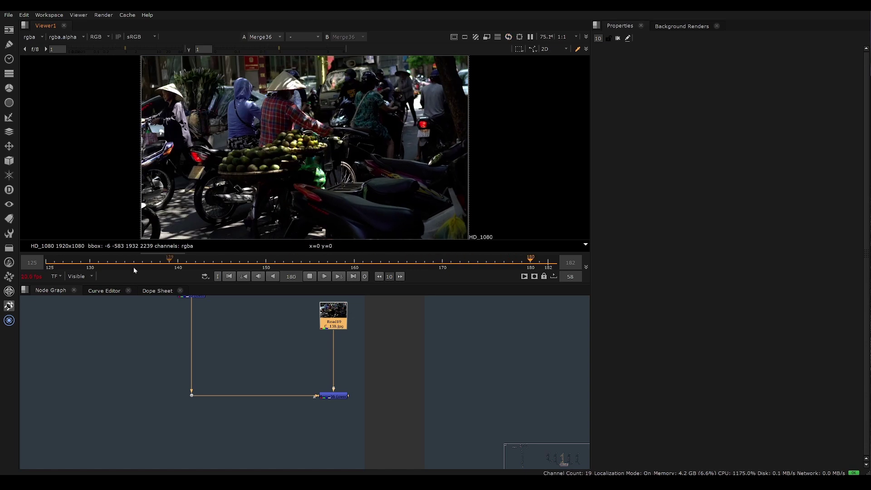
Scrub the vendor shot up to frame 151 and examine the upper edge of the fruit pile against the rider behind it
drag(84, 262, 52, 264)
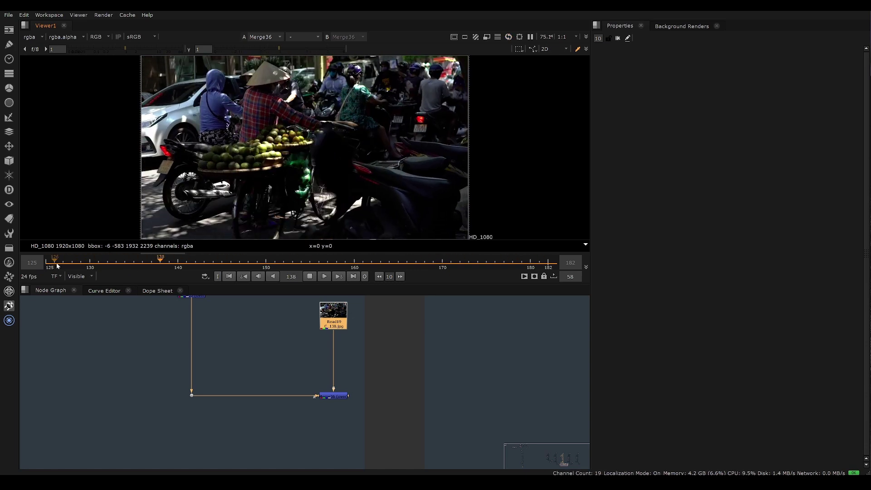
click(90, 265)
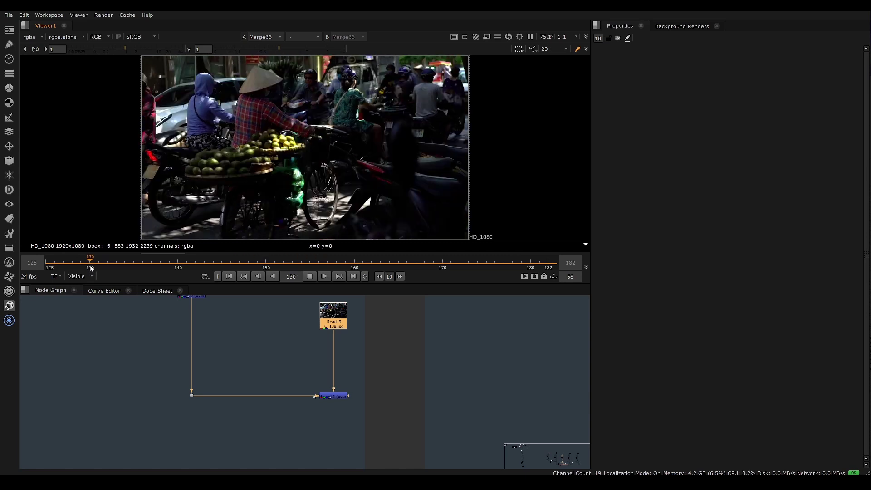
key(k)
scroll(284, 157, up, 2)
scroll(290, 154, up, 3)
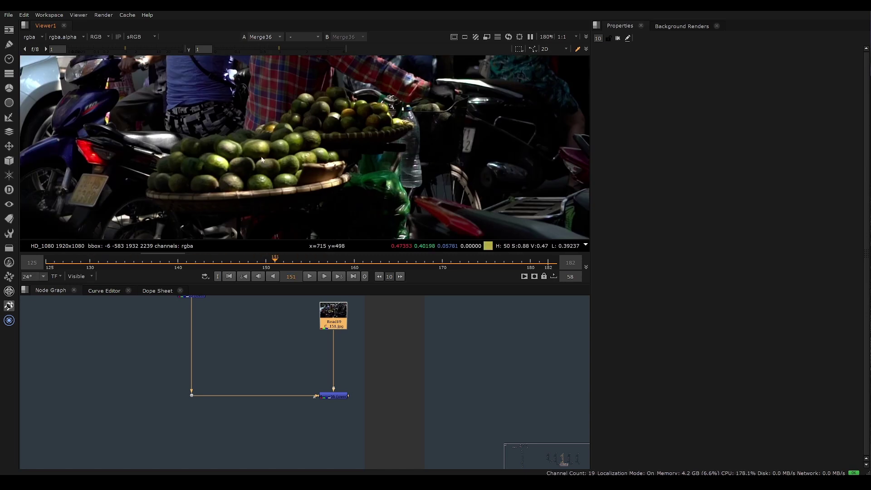
drag(275, 262, 169, 255)
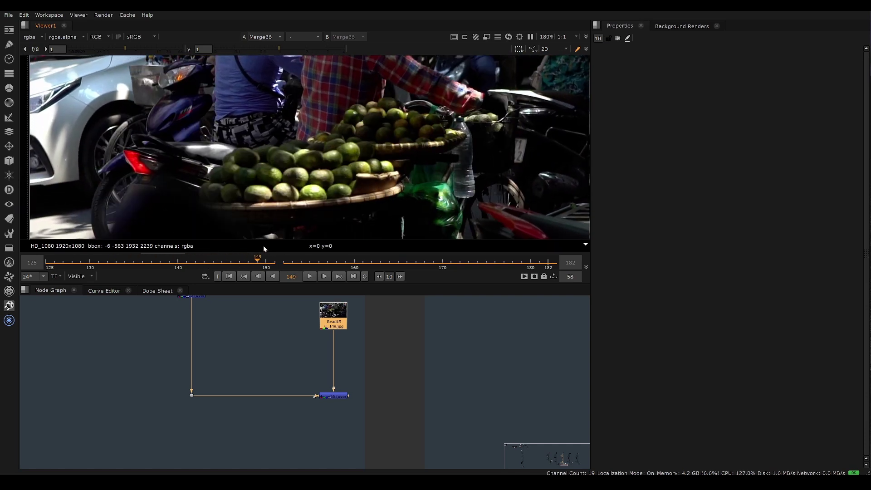
click(151, 259)
drag(151, 260, 274, 259)
scroll(276, 154, up, 4)
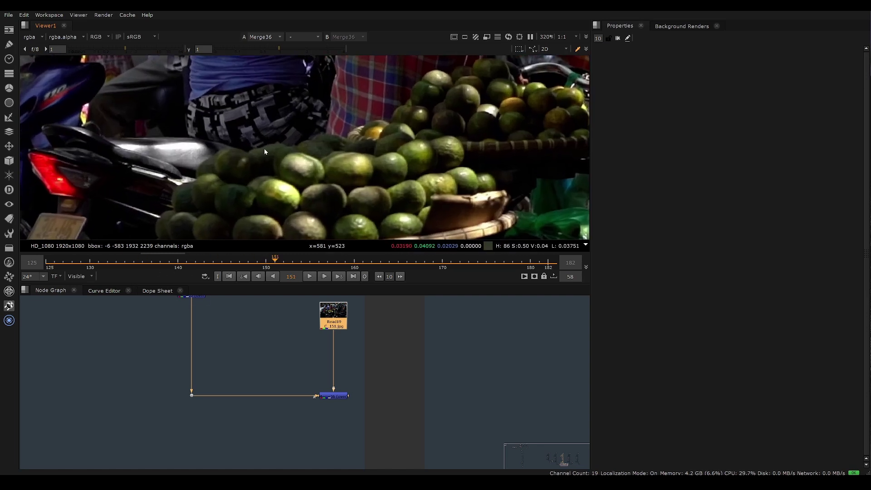
scroll(227, 166, up, 1)
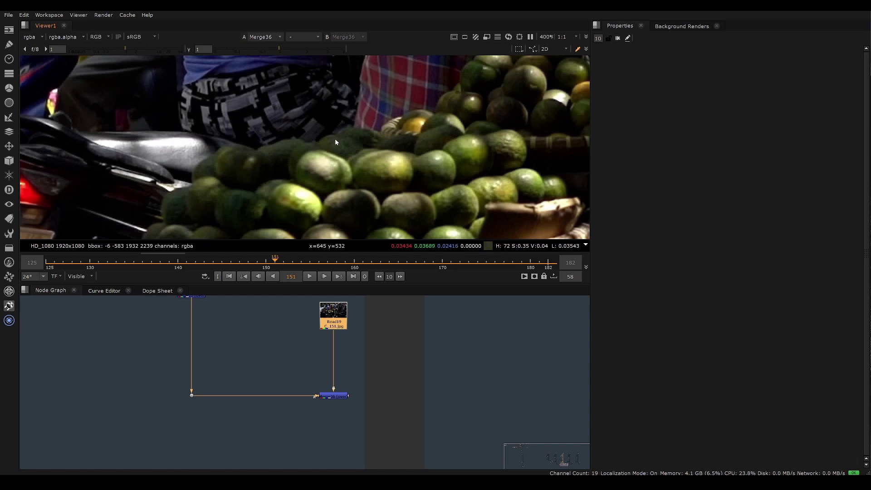
scroll(268, 159, down, 4)
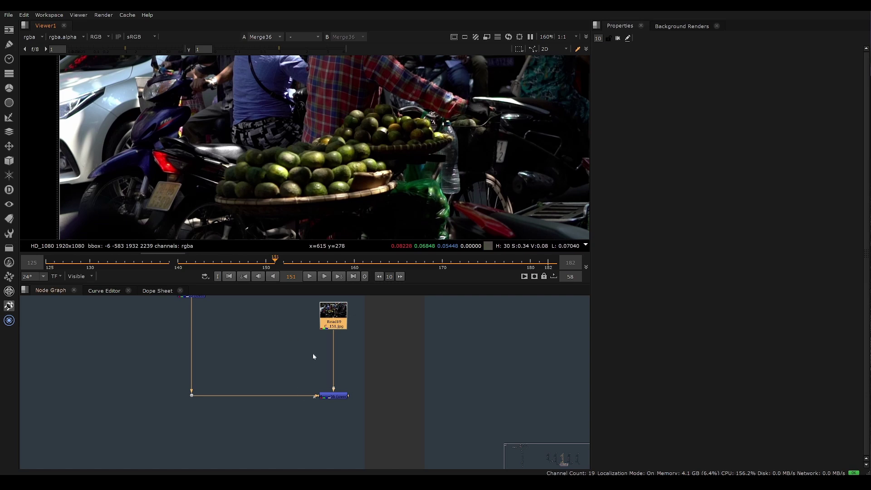
Create a Roto node and place it in the empty graph area below Merge36
key(o)
drag(294, 372, 294, 378)
scroll(319, 381, up, 2)
middle_drag(331, 379, 305, 391)
drag(263, 382, 245, 437)
Add a Tracker node fed by Merge36 and position it just above the Roto node
click(300, 385)
key(Tab)
text(trac)
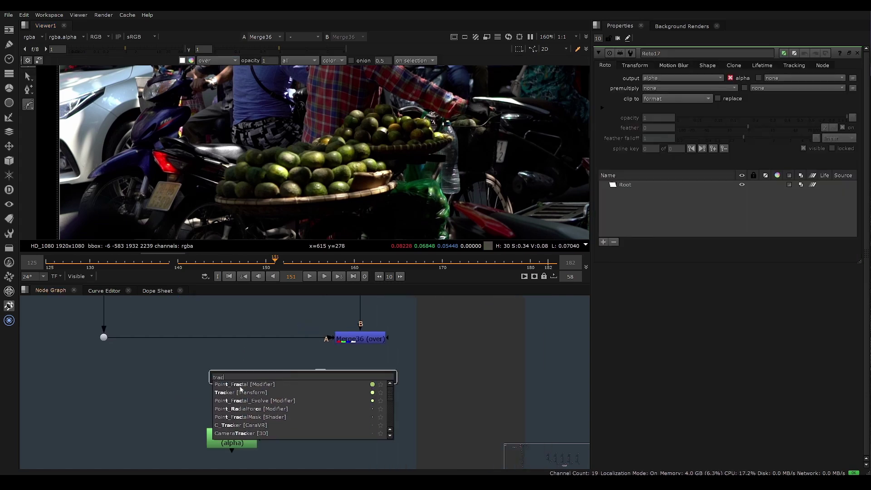
click(239, 394)
drag(325, 366, 270, 394)
middle_drag(261, 450, 274, 400)
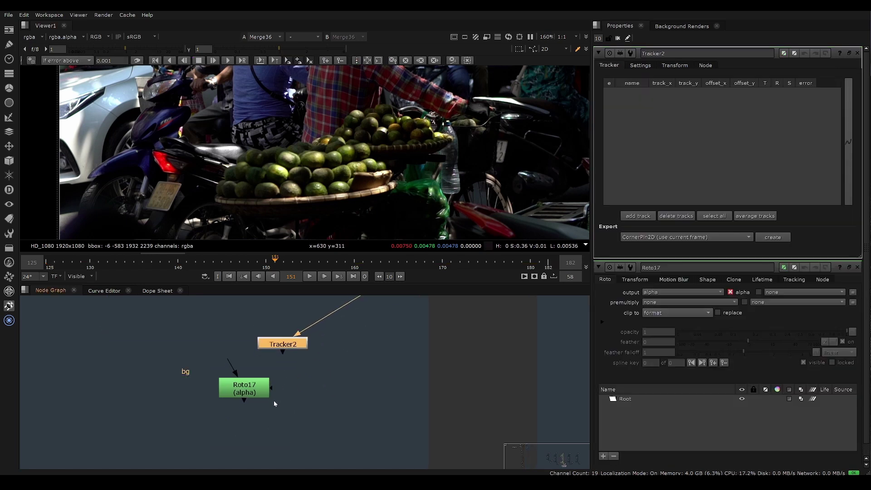
Add a track to the Tracker and place it on a fruit in the lower basket, at about x 723, y 461
click(638, 216)
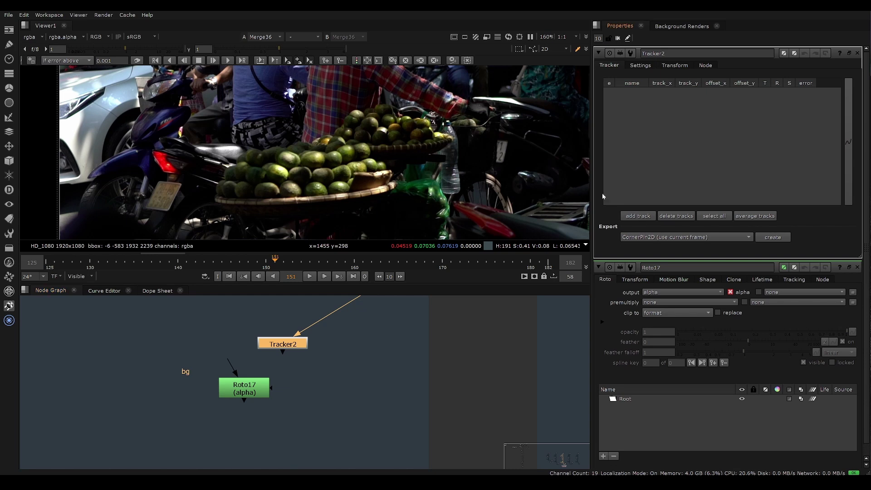
scroll(306, 136, down, 2)
scroll(307, 136, up, 5)
scroll(306, 136, up, 4)
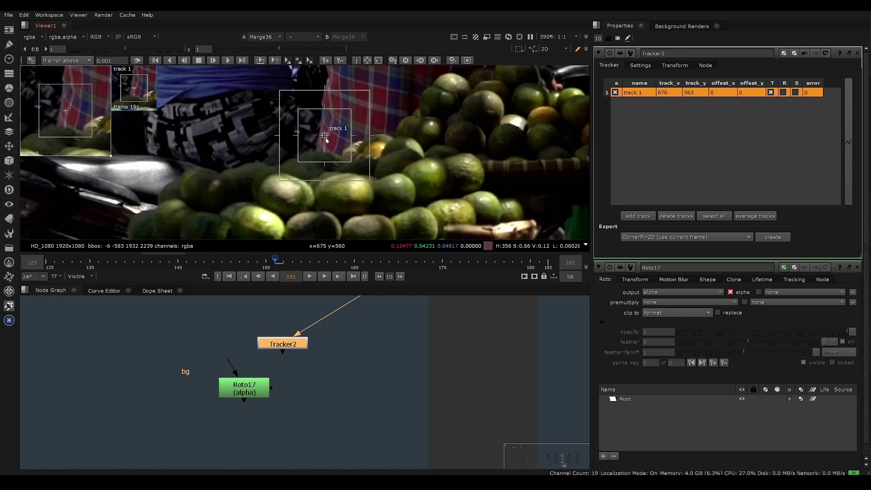
drag(325, 136, 241, 218)
middle_drag(313, 229, 306, 197)
scroll(306, 200, down, 3)
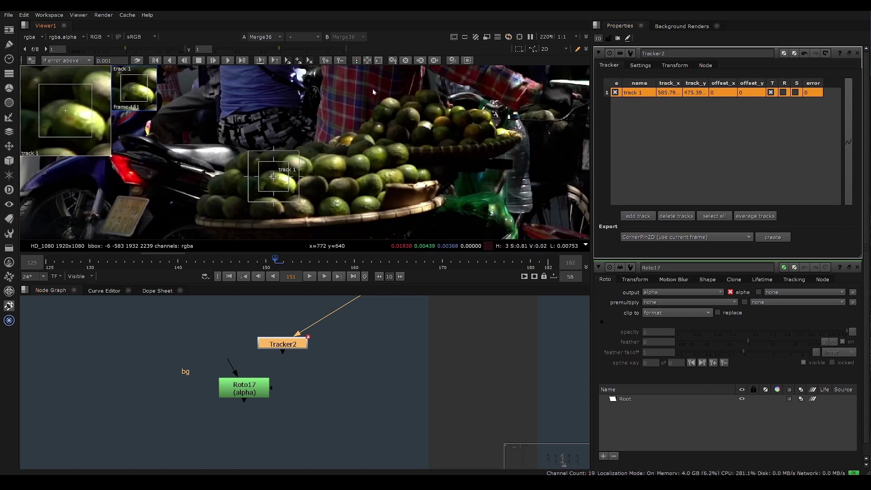
drag(267, 176, 338, 165)
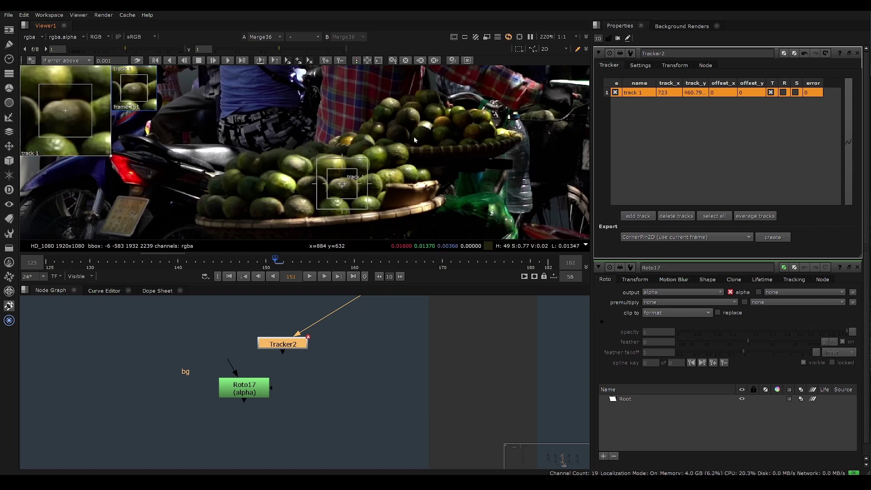
mouse_move(309, 194)
middle_down()
mouse_move(290, 207)
mouse_move(314, 190)
middle_up()
scroll(341, 169, down, 2)
scroll(326, 183, down, 1)
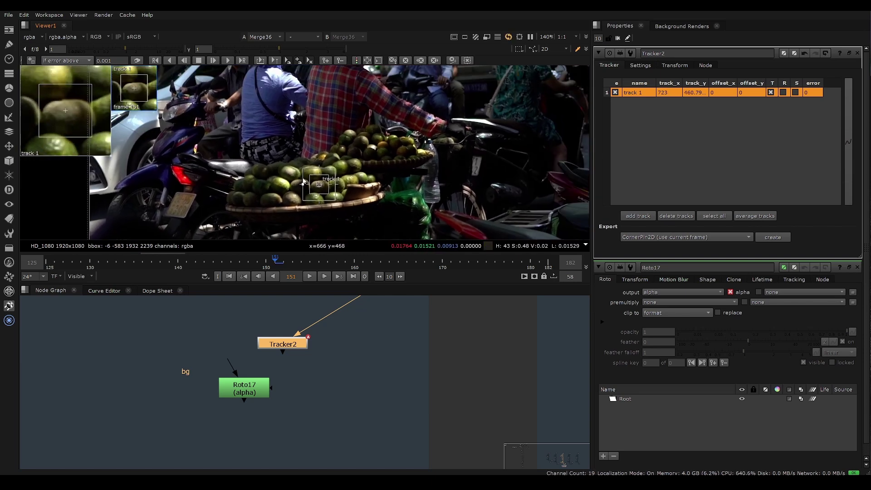
Return to frame 151 and make it the Tracker's reference frame
mouse_move(257, 263)
mouse_down()
mouse_move(197, 261)
mouse_move(285, 257)
mouse_move(231, 258)
mouse_move(266, 257)
mouse_up()
click(274, 260)
scroll(297, 171, up, 3)
click(640, 66)
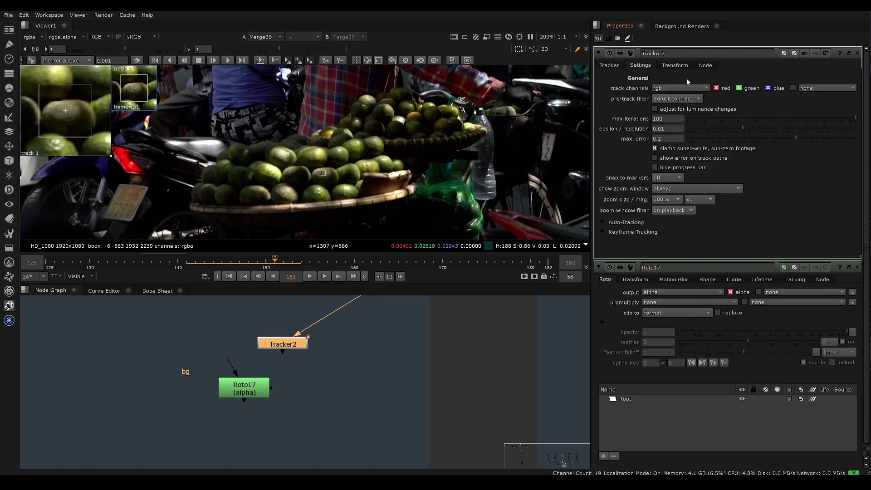
click(682, 67)
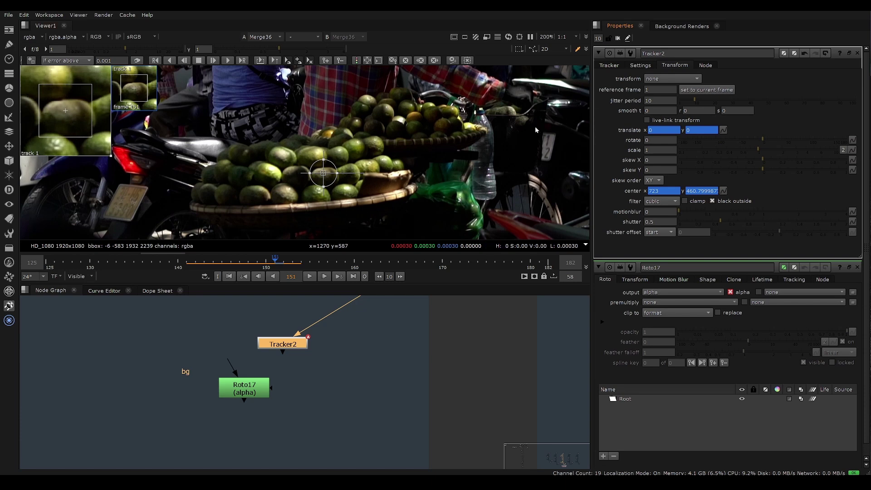
click(702, 92)
click(610, 66)
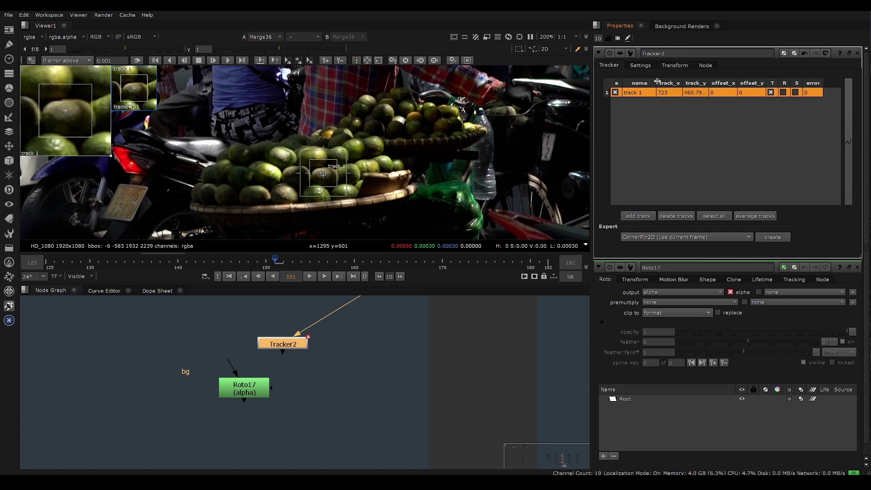
click(674, 65)
click(609, 65)
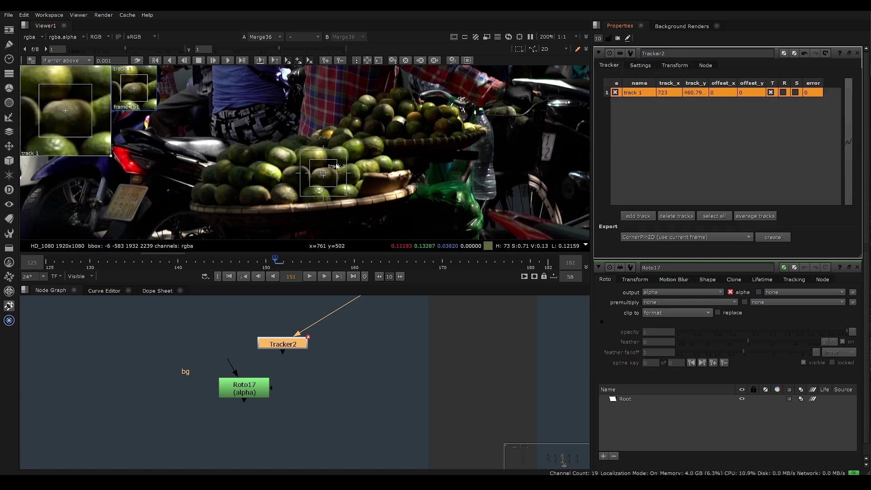
Enable adjusting for luminance changes in the Tracker's general settings and return to the track list
scroll(355, 188, up, 2)
click(675, 65)
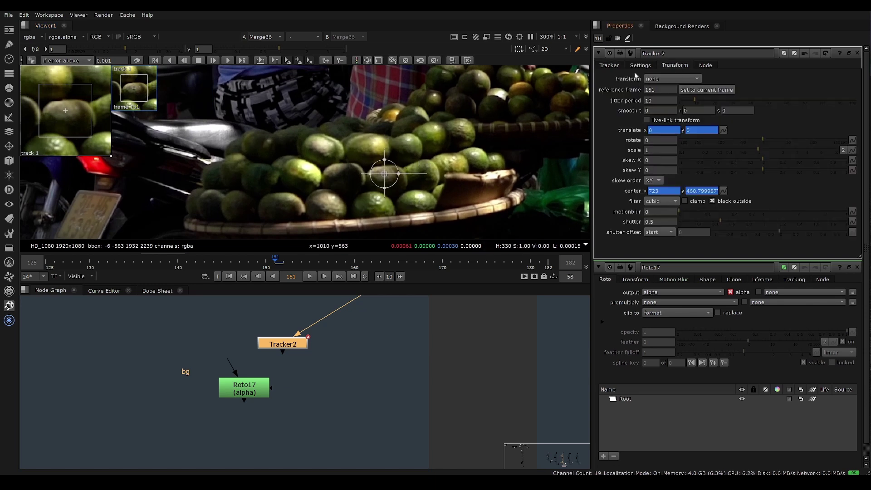
click(640, 65)
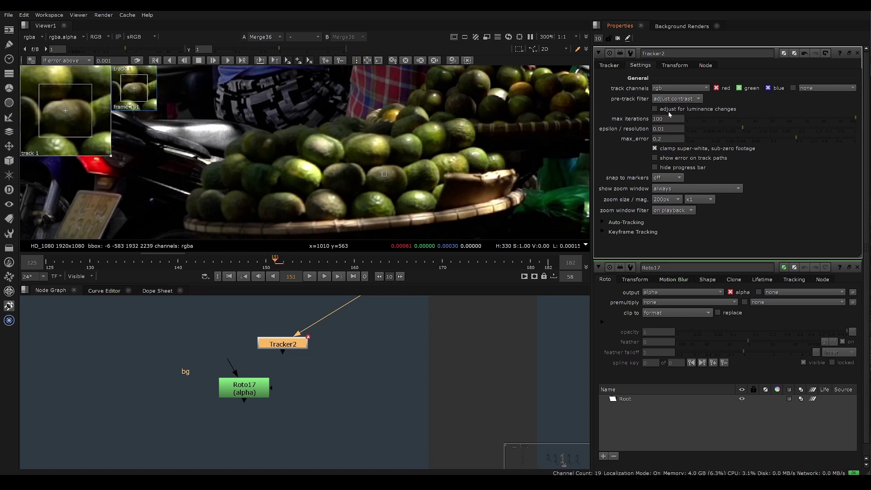
click(357, 182)
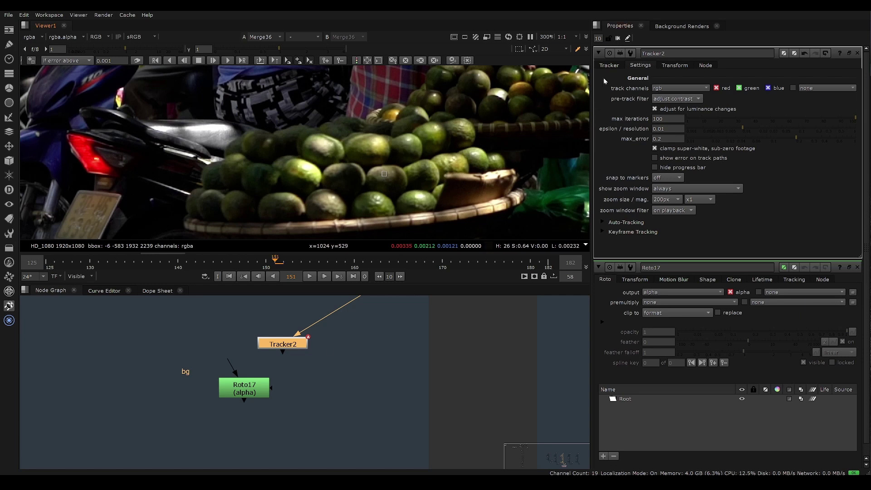
click(608, 65)
Move track 1 to the dark gap beside the brightly lit fruit, at about x 554, y 471
click(385, 173)
middle_drag(399, 169, 442, 174)
drag(425, 176, 307, 180)
scroll(318, 198, up, 2)
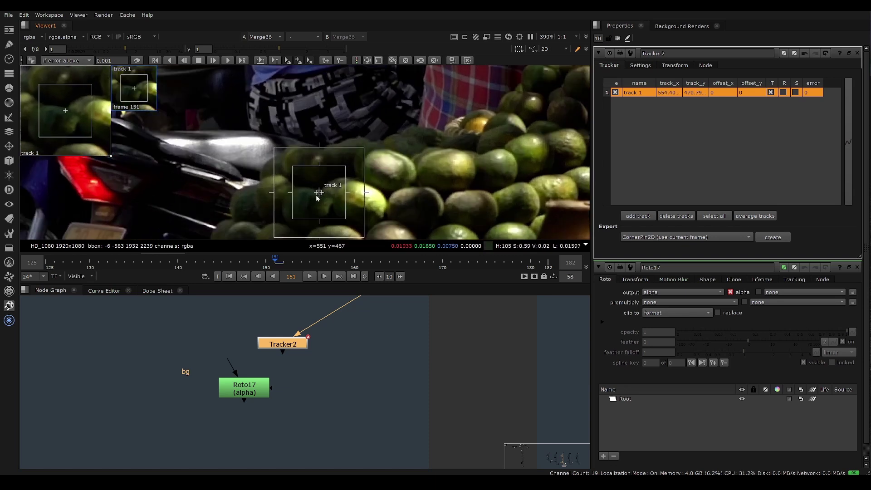
middle_drag(317, 196, 259, 173)
Move track 1 onto the highlight of a front-row fruit, at about x 714, y 426, and shrink its pattern box
drag(261, 170, 388, 212)
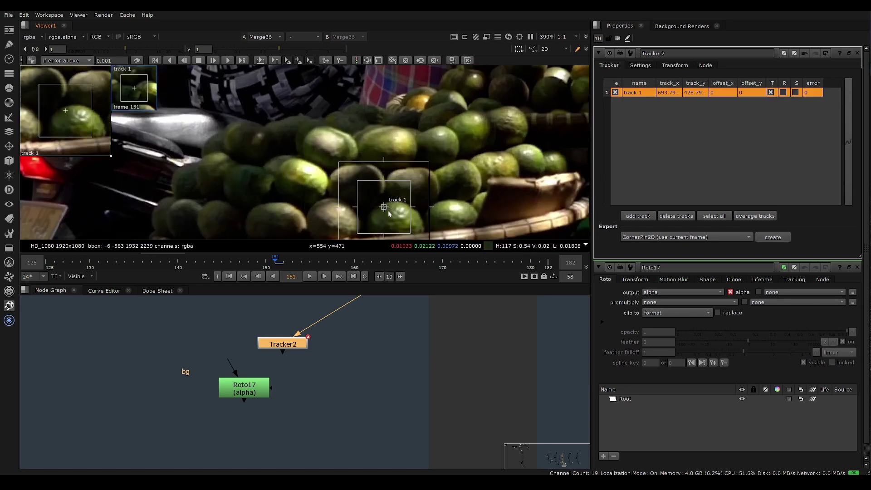
middle_drag(388, 211, 351, 170)
drag(350, 166, 367, 169)
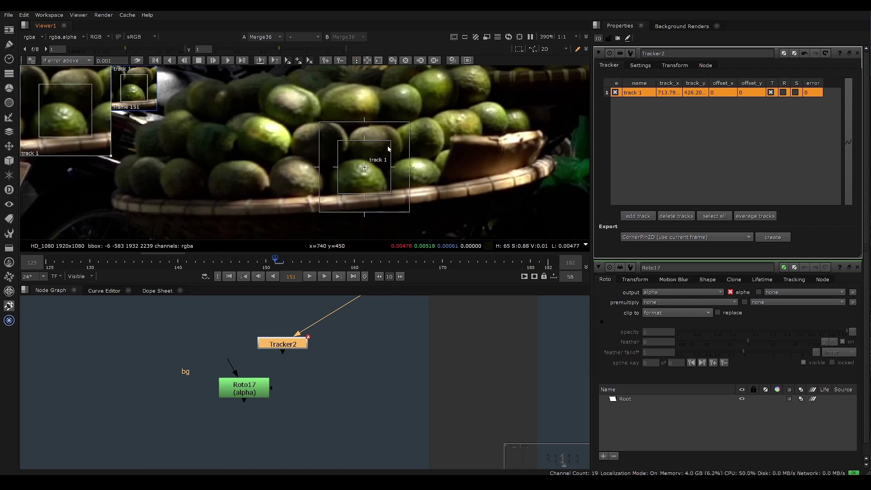
drag(390, 140, 379, 152)
middle_drag(392, 178, 345, 180)
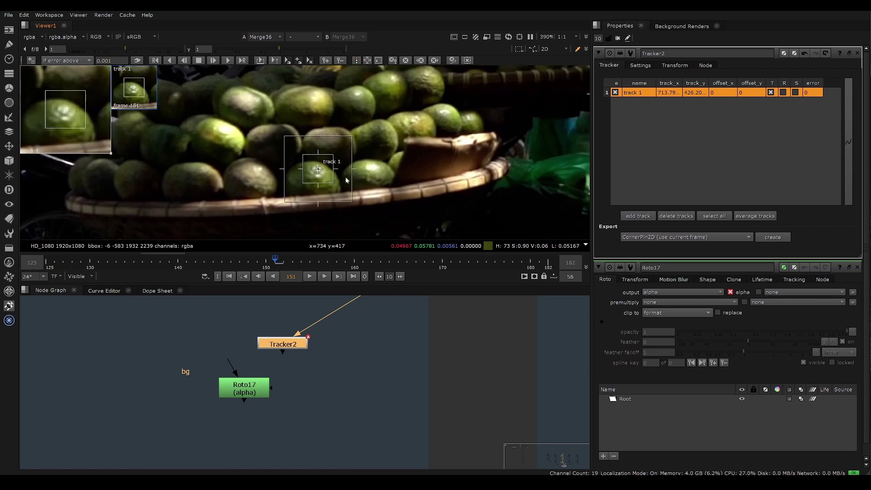
At frame 151, reposition track 1 on the brown basket piece's corner beside the fruit, with a smaller pattern box and wider search area
key(Right)
scroll(335, 179, up, 4)
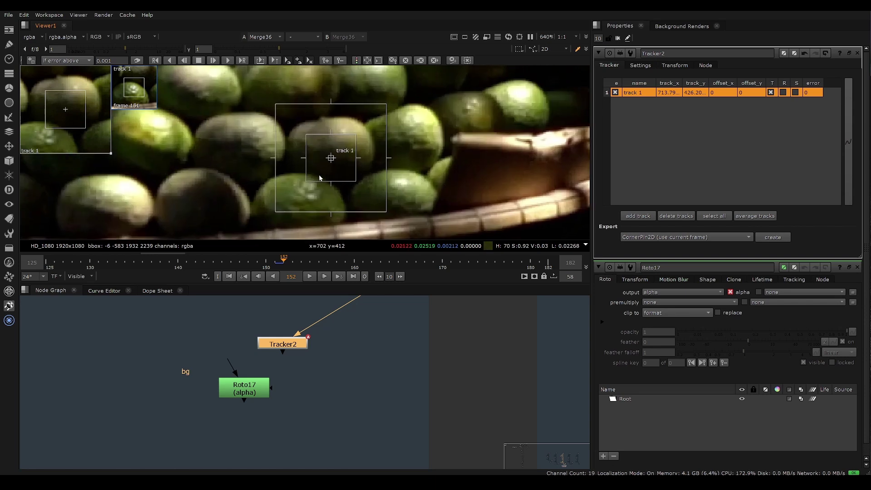
scroll(314, 178, down, 5)
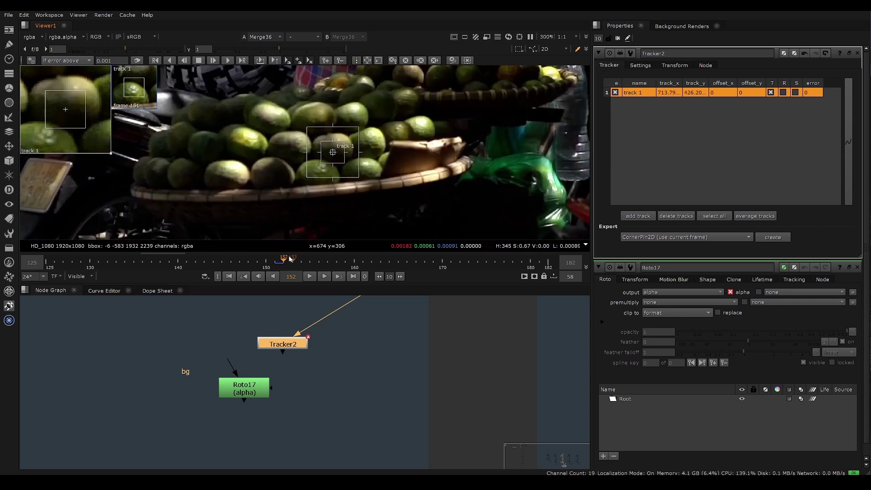
click(275, 263)
mouse_move(282, 265)
mouse_down()
mouse_move(304, 265)
mouse_move(266, 265)
mouse_up()
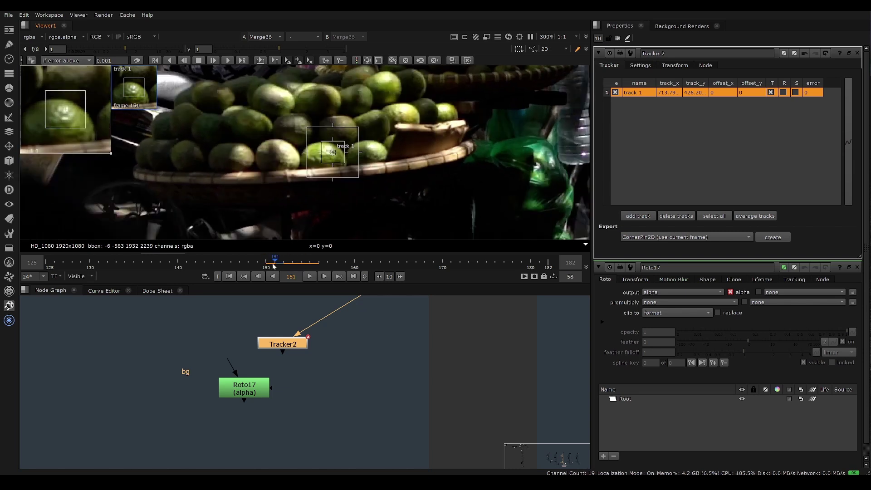
scroll(378, 166, up, 3)
middle_drag(378, 166, 368, 184)
drag(297, 163, 455, 80)
Track track 1 forward frame by frame from 151 to 155 and nudge it back onto the basket corner at frame 155
key(c)
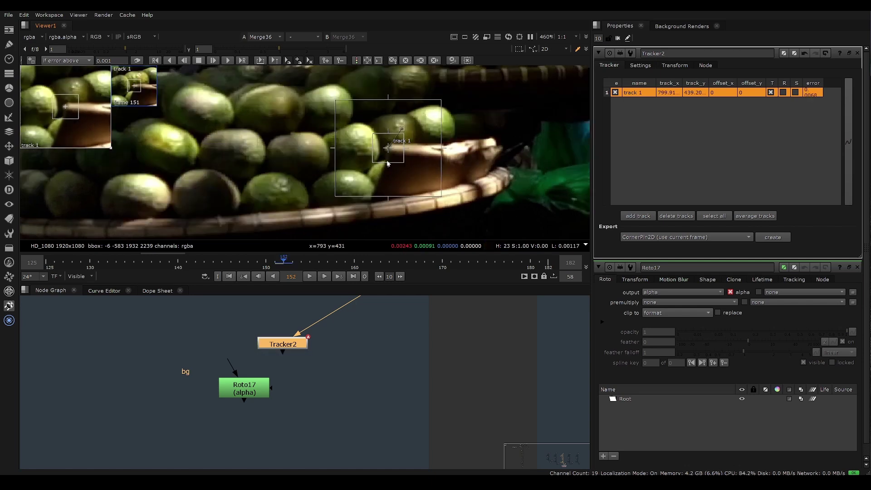
scroll(400, 171, up, 1)
middle_drag(391, 150, 405, 168)
key(c)
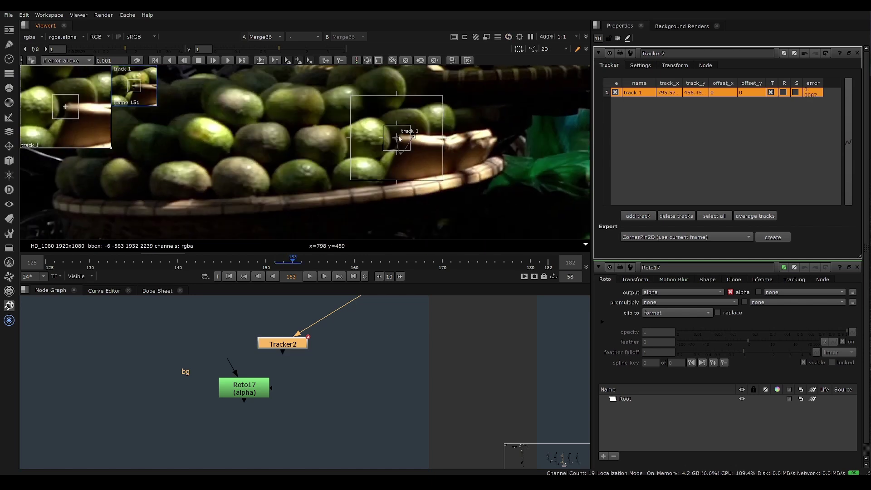
key(c)
key(c)
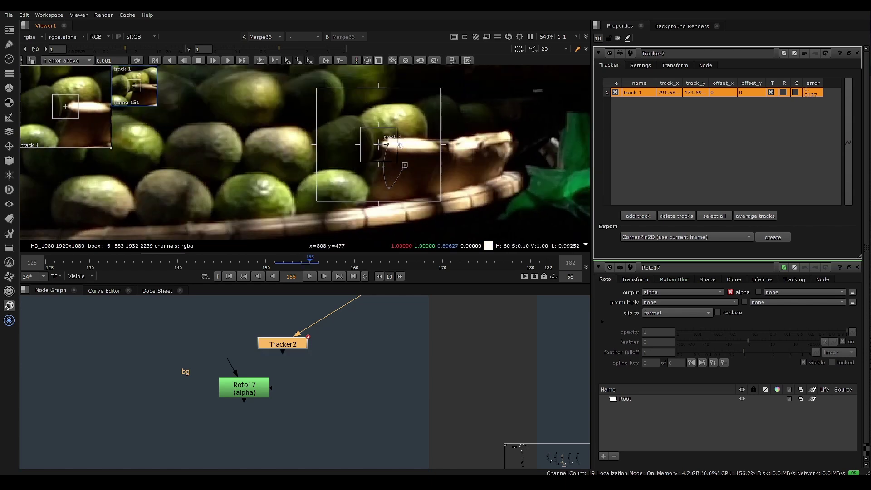
drag(381, 145, 385, 148)
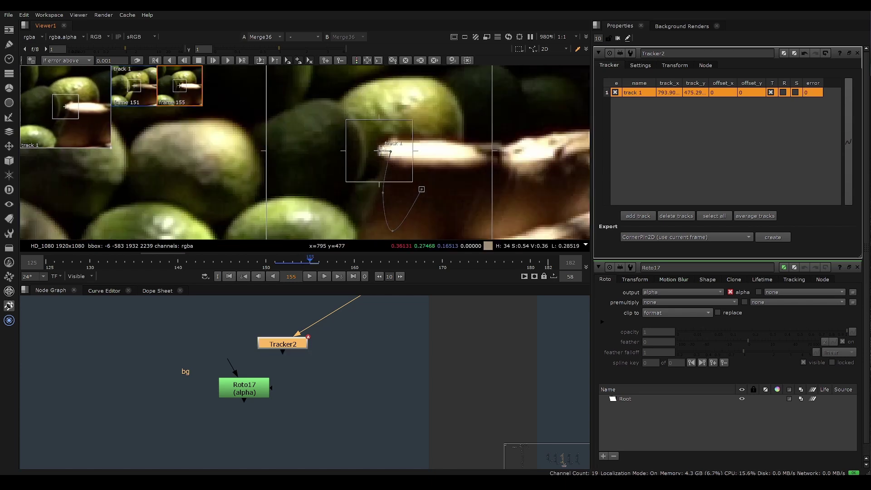
Track track 1 backward frame by frame from frame 155 past the keyframe at 151, and return to frame 151
scroll(383, 161, down, 2)
key(x)
key(x)
key(x)
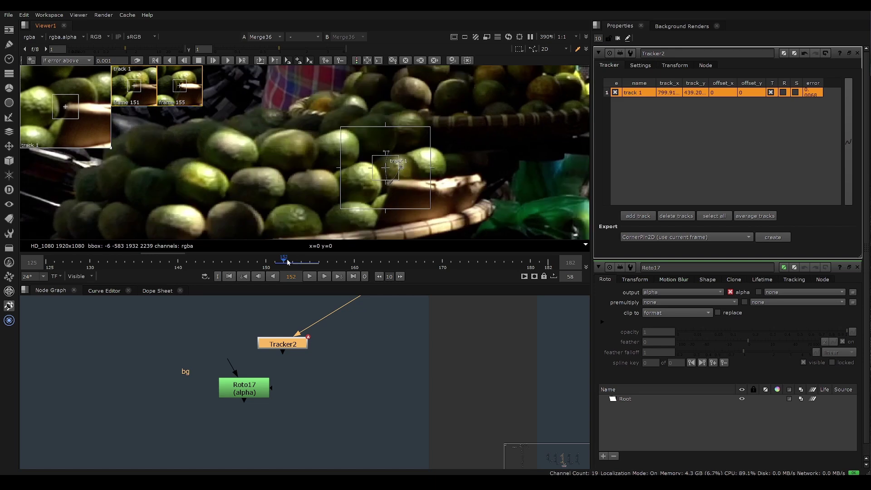
key(x)
scroll(397, 174, up, 3)
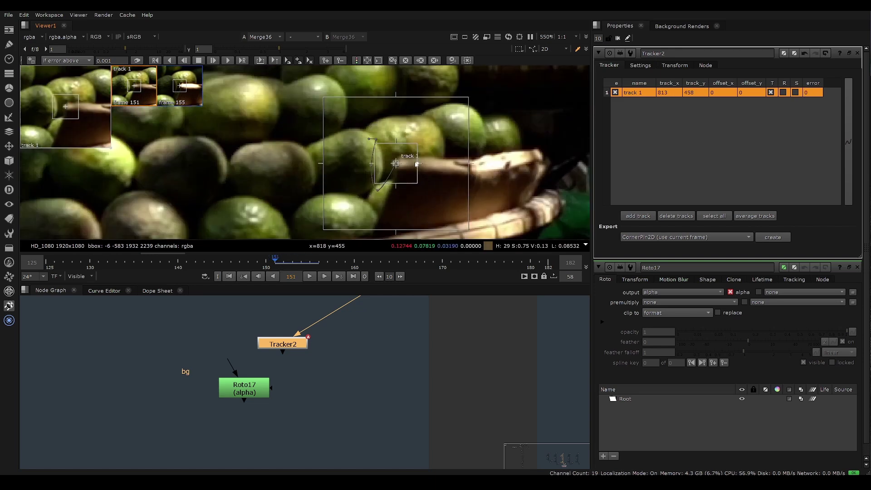
key(x)
key(x)
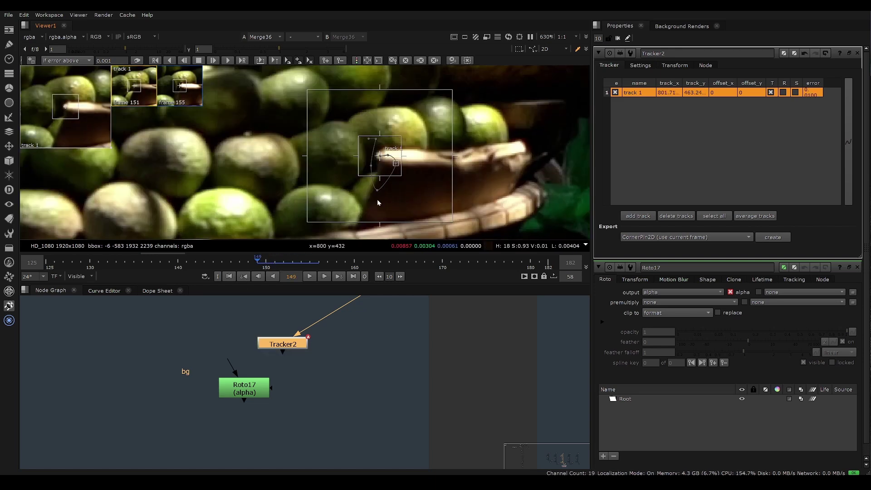
drag(255, 264, 275, 265)
scroll(378, 174, up, 1)
key(x)
scroll(401, 150, up, 2)
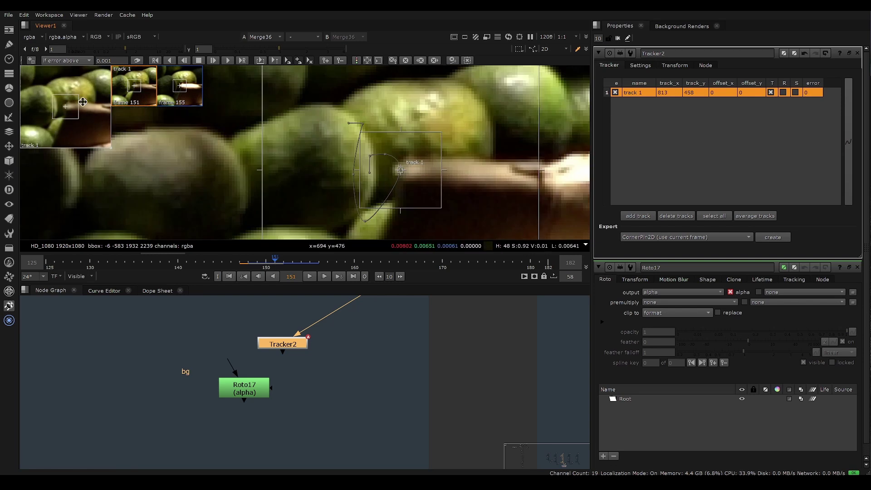
Enlarge the track's zoom window and compare the basket corner's placement in it across frames 151 to 153
drag(110, 149, 178, 209)
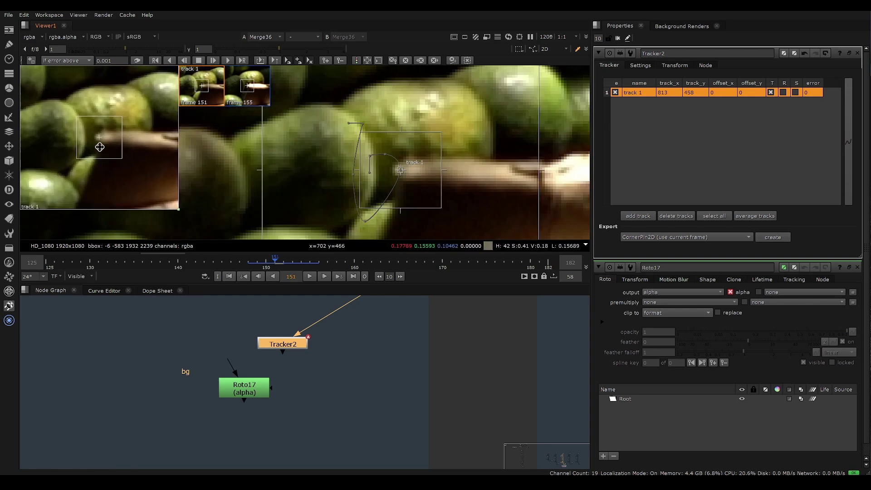
drag(278, 265, 284, 265)
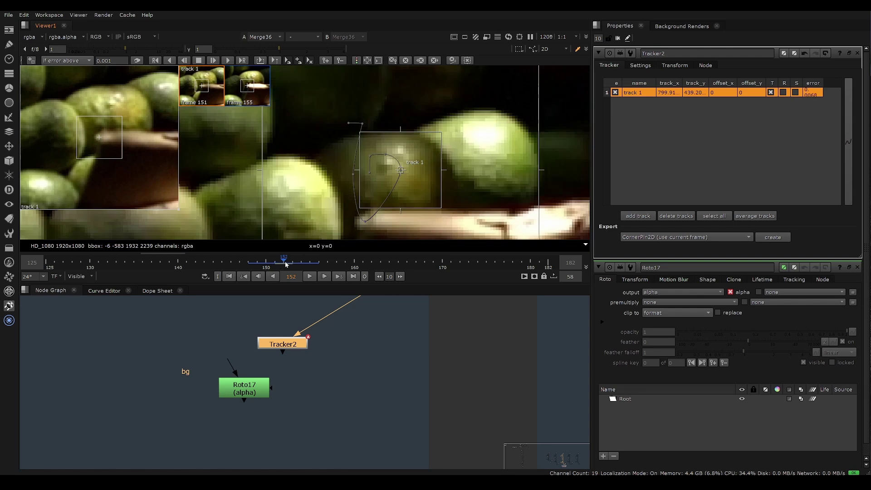
scroll(347, 179, down, 5)
key(Right)
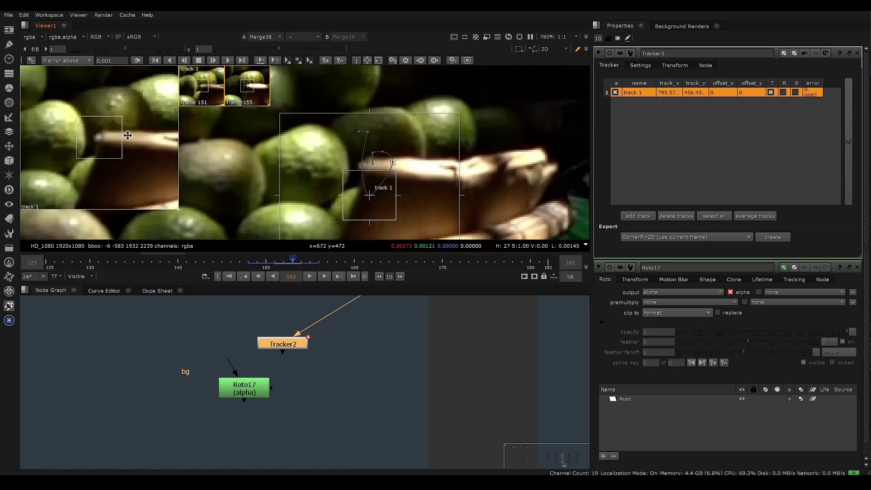
key(Left)
key(Right)
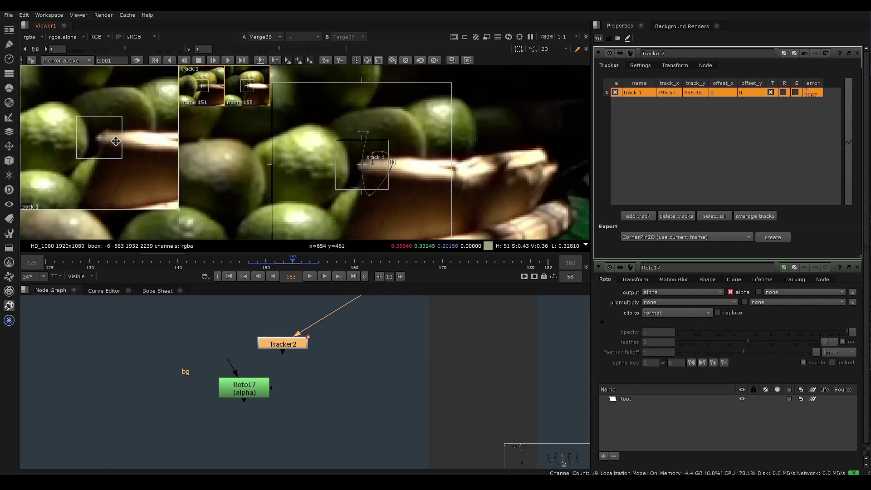
key(Left)
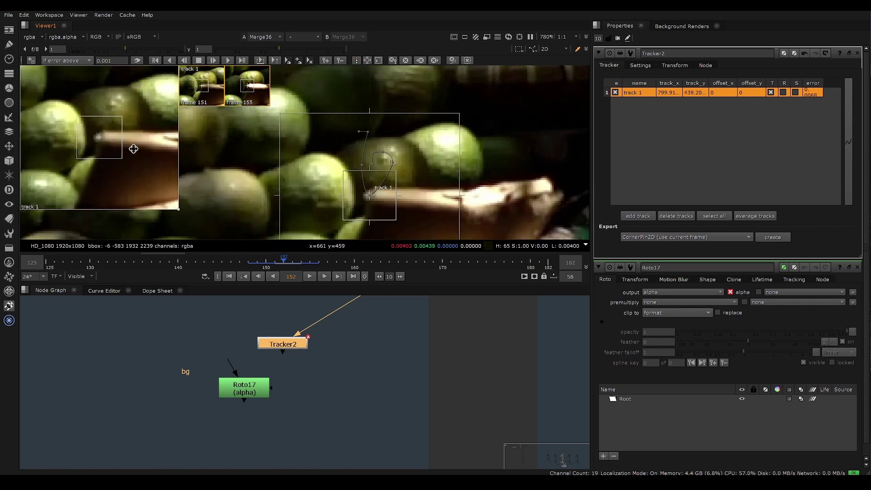
key(Right)
key(Left)
key(Right)
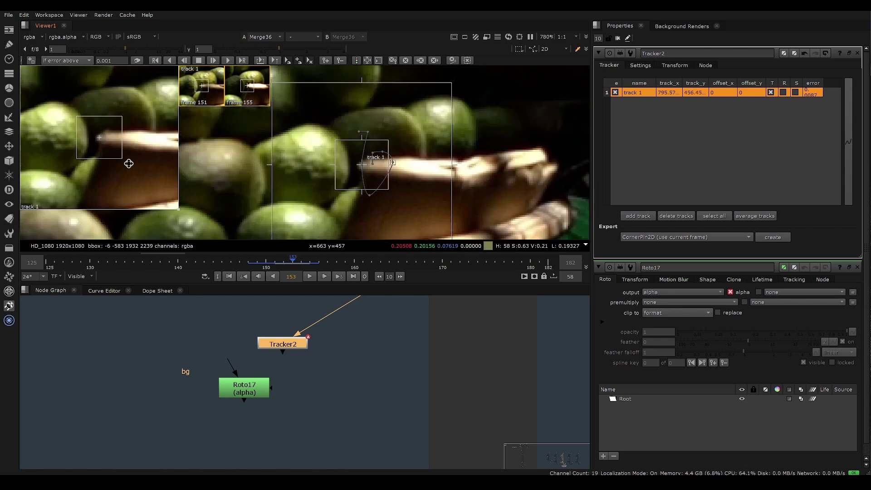
key(Left)
key(Left)
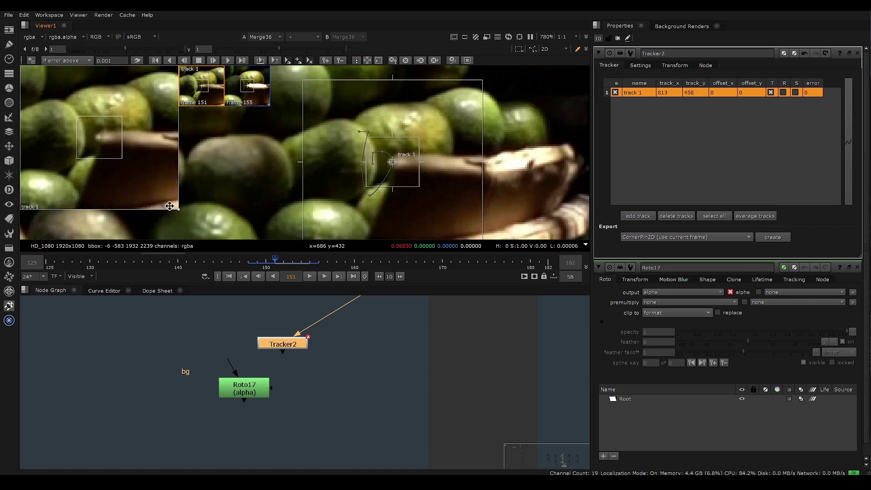
key(Right)
key(Left)
key(Right)
key(Right)
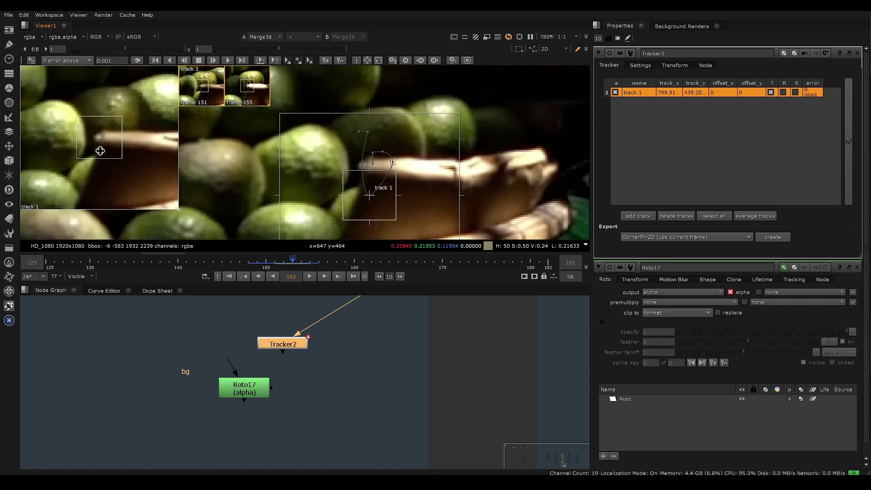
key(Left)
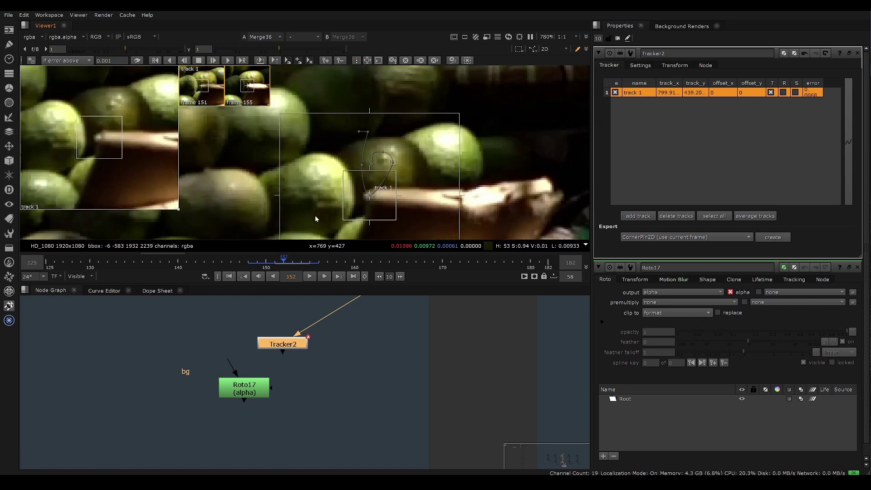
Compare frames 152 and 153 and nudge track 1 onto the basket corner at frame 153, about x 796.2, y 456.2
key(Right)
key(Left)
key(Right)
key(Left)
key(Right)
key(Left)
key(Right)
key(Left)
key(Right)
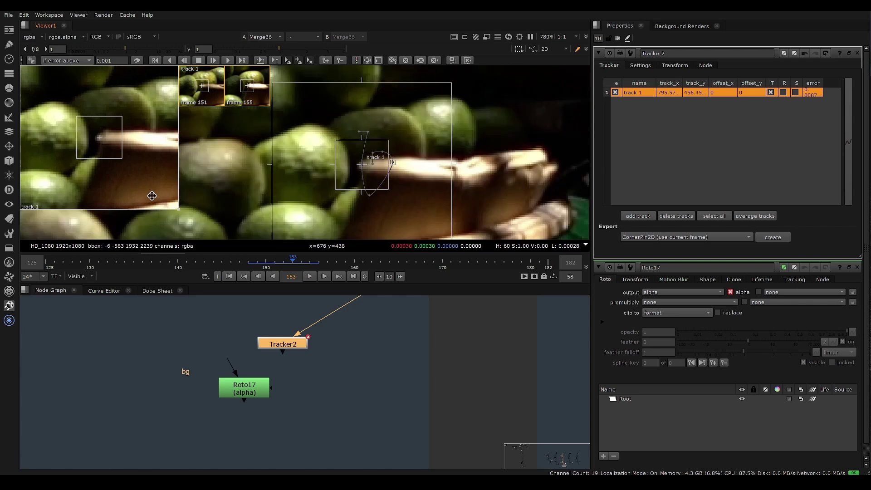
key(Left)
key(Right)
drag(156, 193, 157, 193)
key(Left)
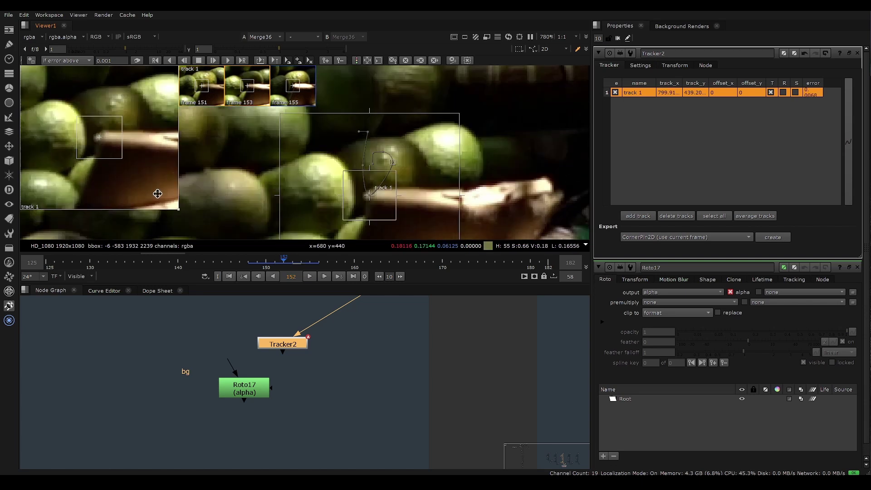
key(Right)
key(Left)
key(Right)
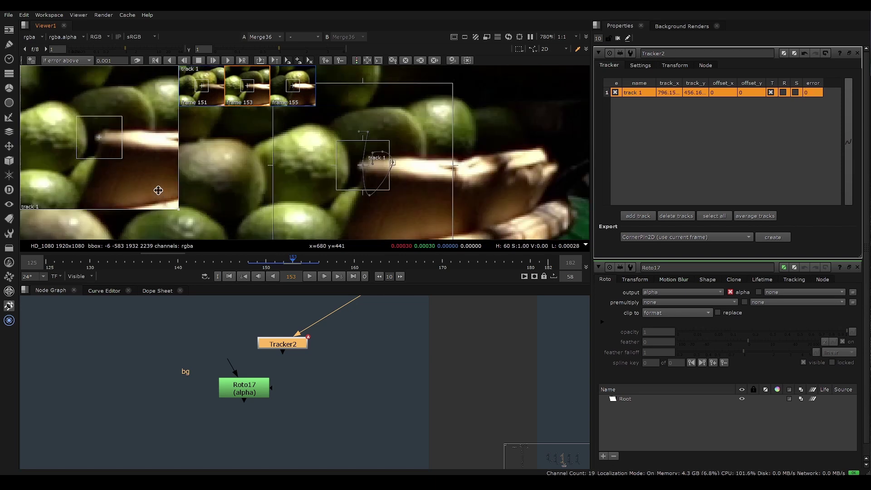
Enlarge the track's zoom window further and fine-tune track 1 at frame 153 against frame 152, to about x 796.4
drag(178, 210, 216, 239)
key(Left)
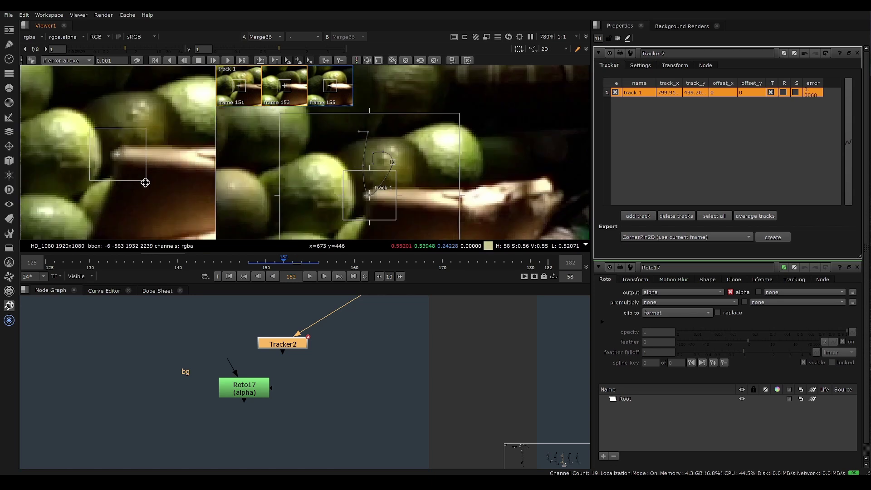
key(Right)
key(Left)
key(Right)
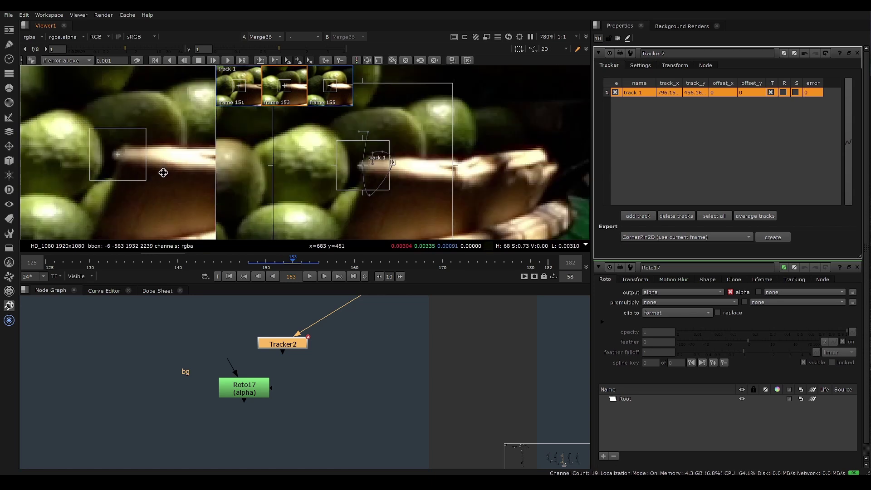
key(Left)
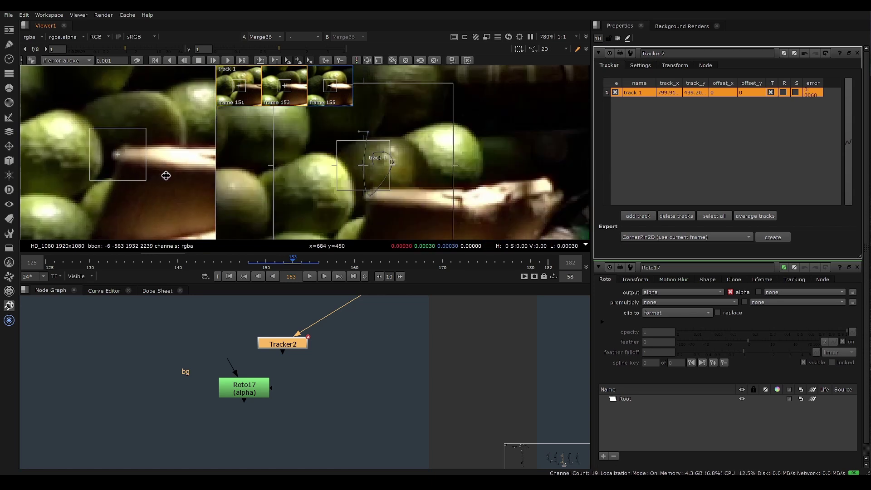
key(Left)
key(Right)
key(Left)
key(Right)
key(Left)
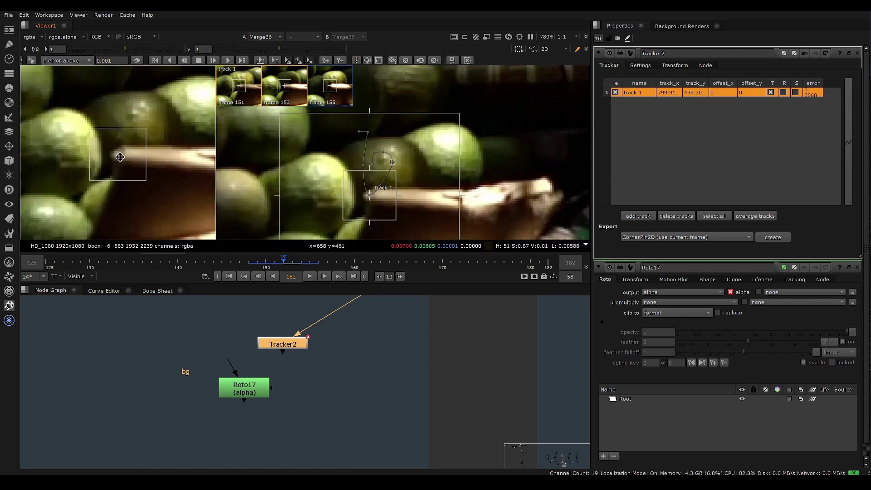
key(Right)
key(Left)
key(Right)
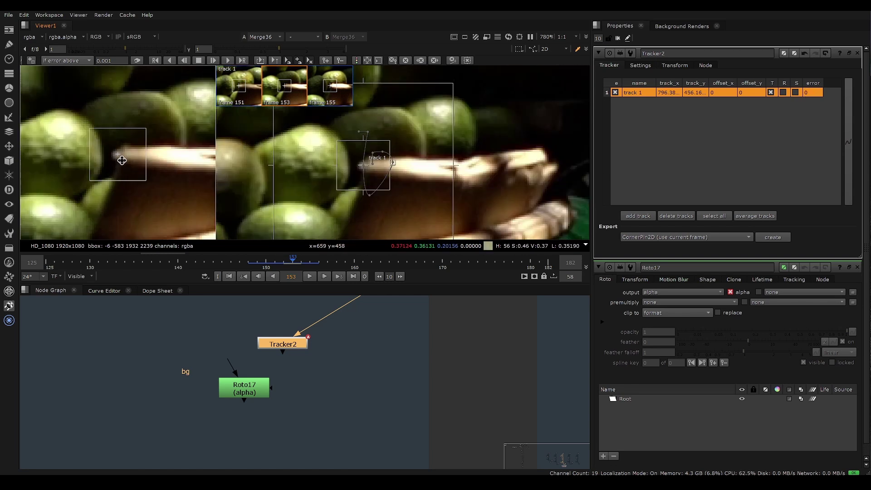
At frame 154, nudge track 1 onto the basket corner at about x 801.6, y 475.5, comparing it with frame 153
key(Right)
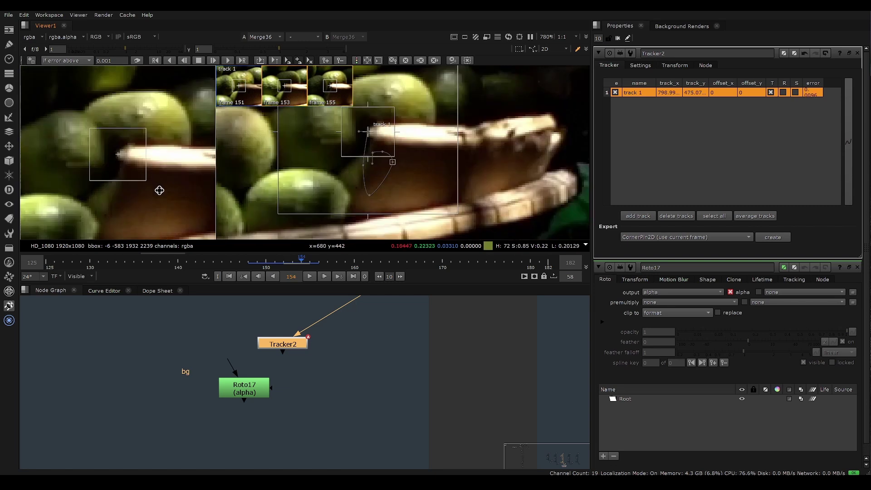
drag(177, 191, 172, 192)
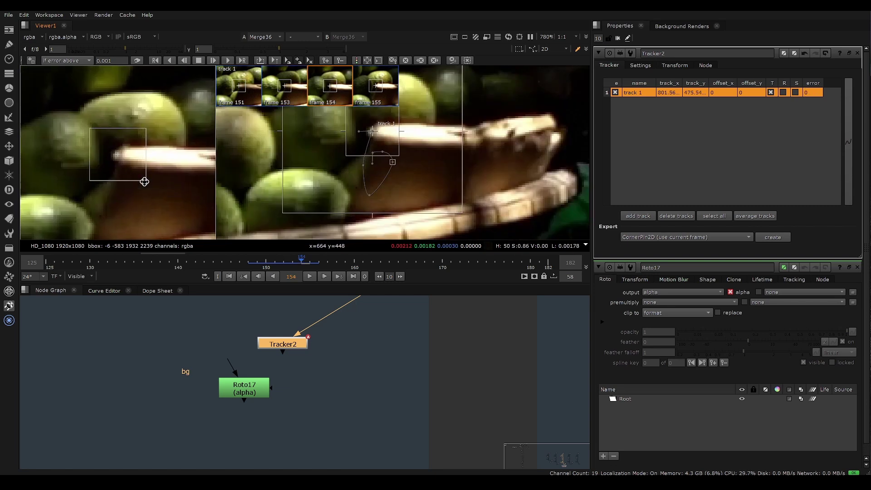
key(Left)
key(Right)
key(Left)
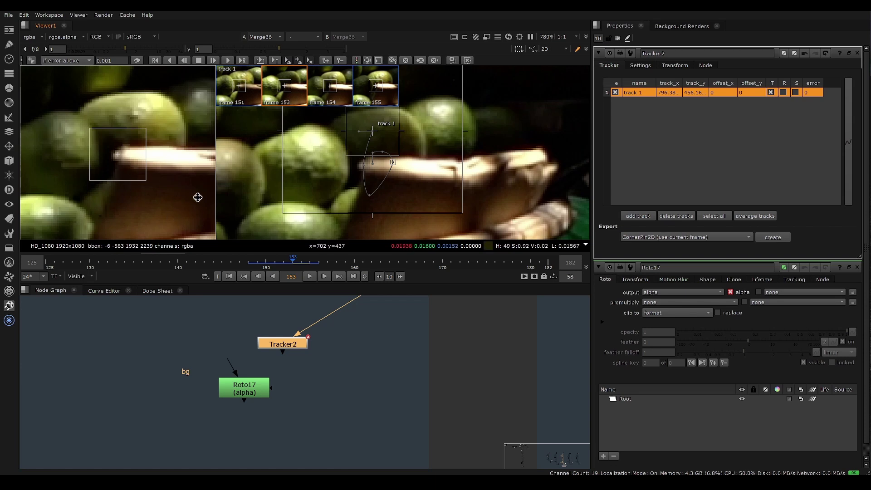
key(Right)
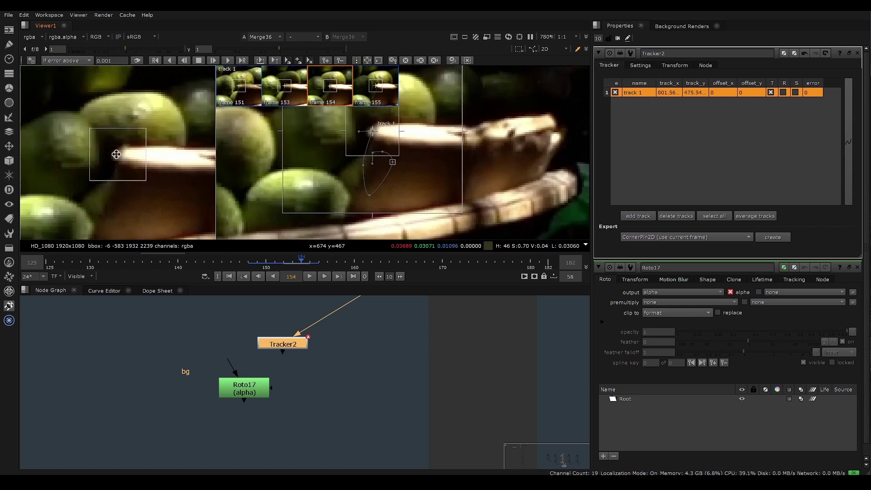
At frame 155, nudge track 1 onto the basket corner at about x 796.5, y 476, and step back to frame 151
key(Right)
middle_drag(277, 181, 308, 207)
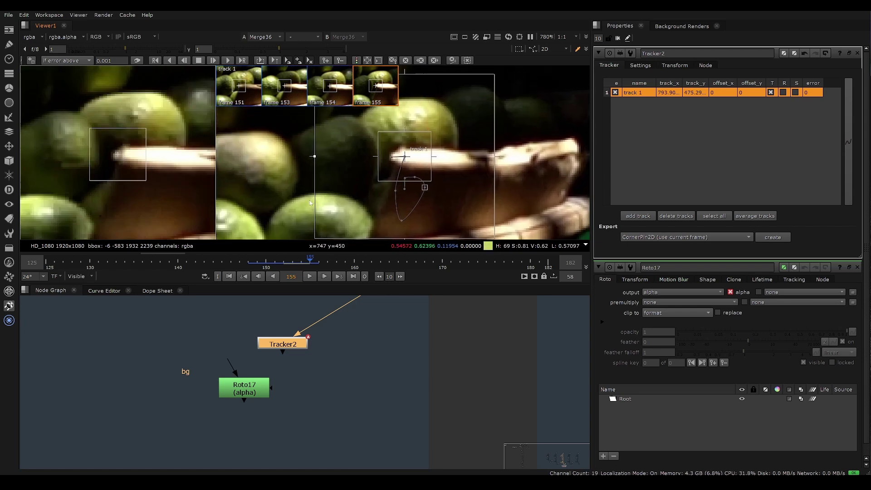
key(Right)
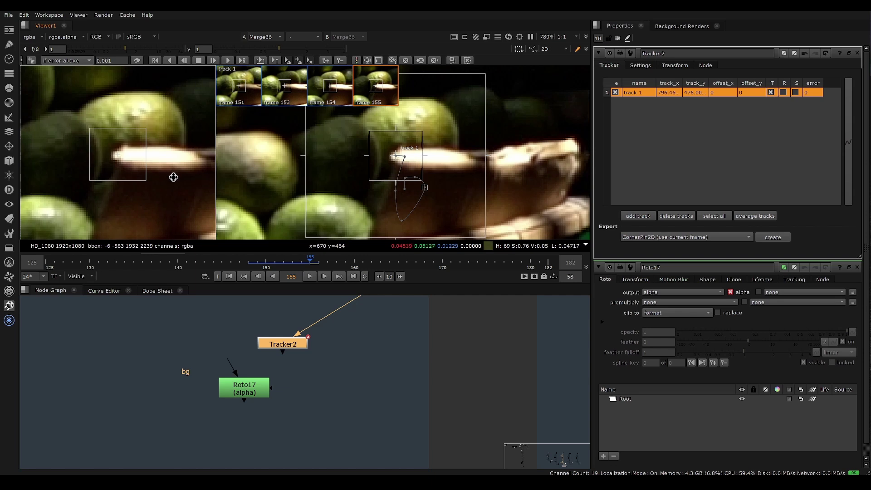
key(Left)
key(Left)
key(Left)
key(Left)
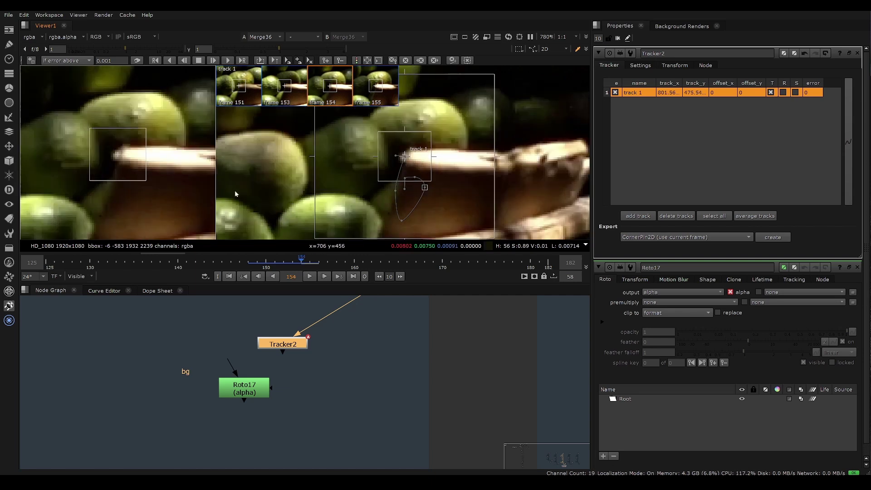
Close the Roto17 node's properties, keeping only the Tracker2 properties open
scroll(336, 359, down, 3)
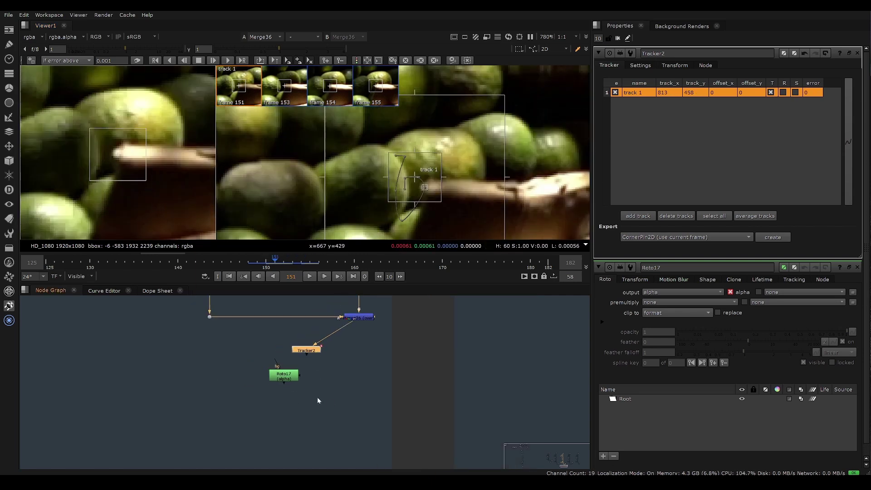
scroll(314, 324, up, 2)
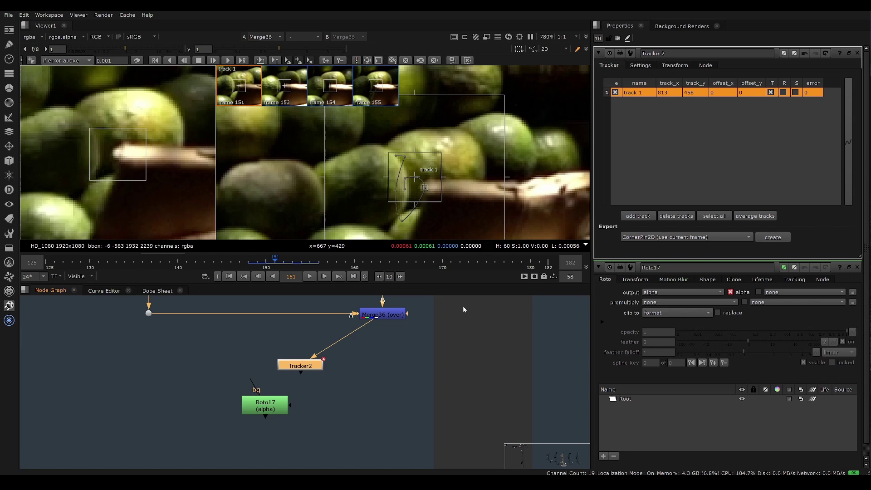
click(856, 267)
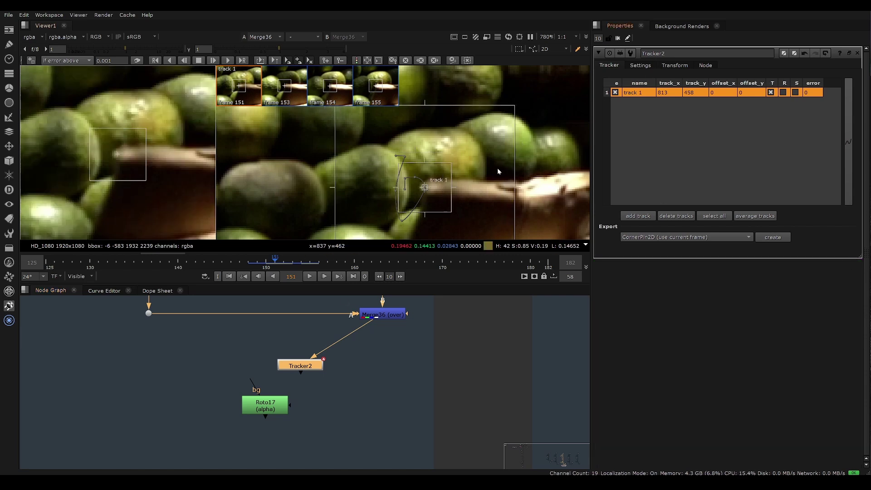
Export track 1 as a Transform (match-move, baked) node and arrange it and Tracker2 above Roto17
click(674, 65)
click(609, 65)
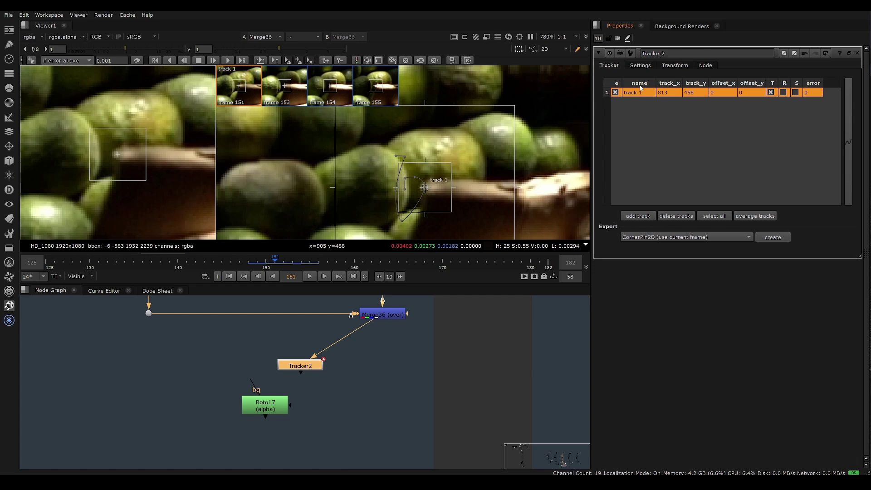
click(693, 237)
click(726, 304)
middle_drag(348, 370, 364, 383)
drag(317, 378, 292, 364)
click(773, 237)
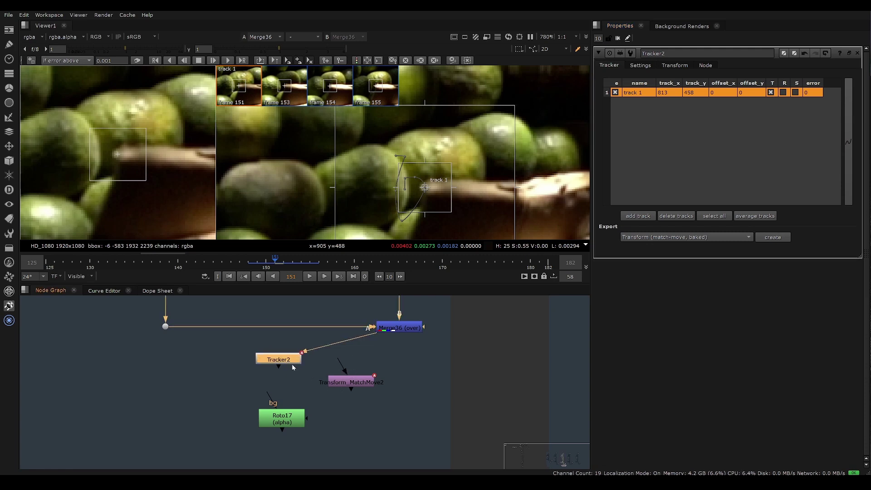
drag(343, 382, 273, 363)
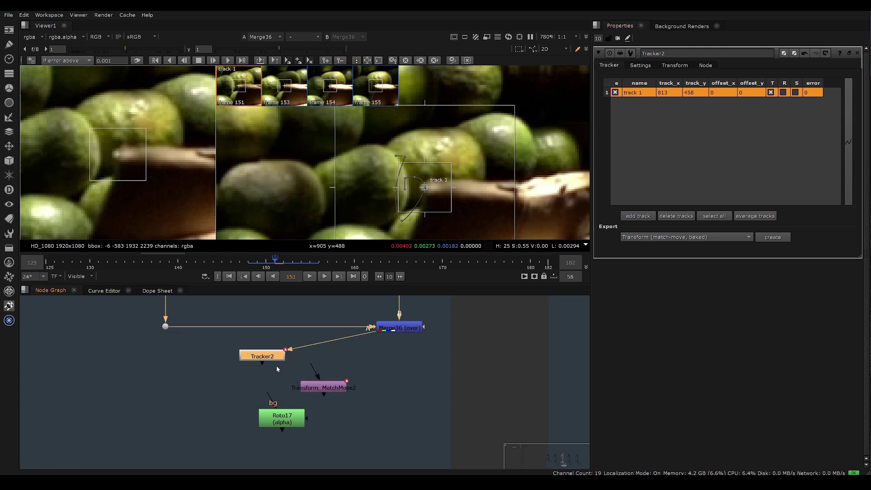
scroll(311, 403, up, 1)
drag(325, 388, 328, 387)
mouse_move(334, 363)
middle_down()
mouse_move(313, 368)
mouse_move(323, 370)
middle_up()
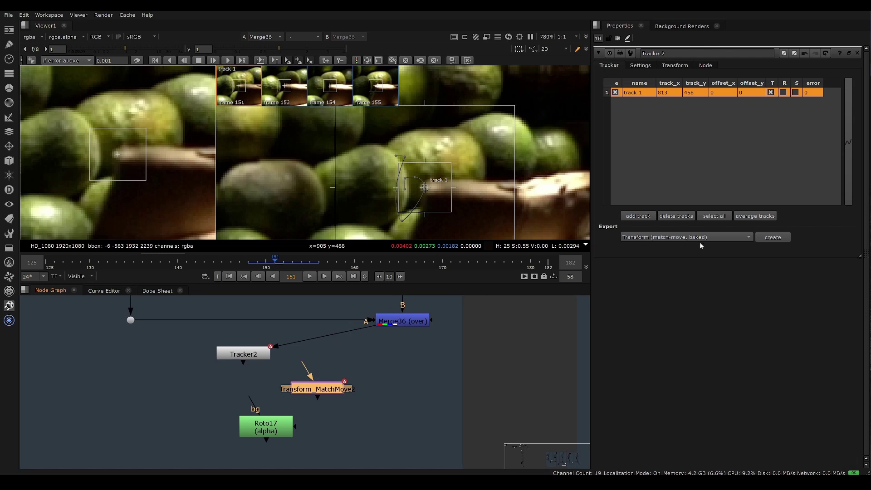
Create another Transform (match-move, baked) node from the track and delete the earlier Transform_MatchMove2 node
click(702, 237)
click(712, 237)
click(772, 237)
drag(331, 389, 354, 382)
drag(304, 389, 318, 404)
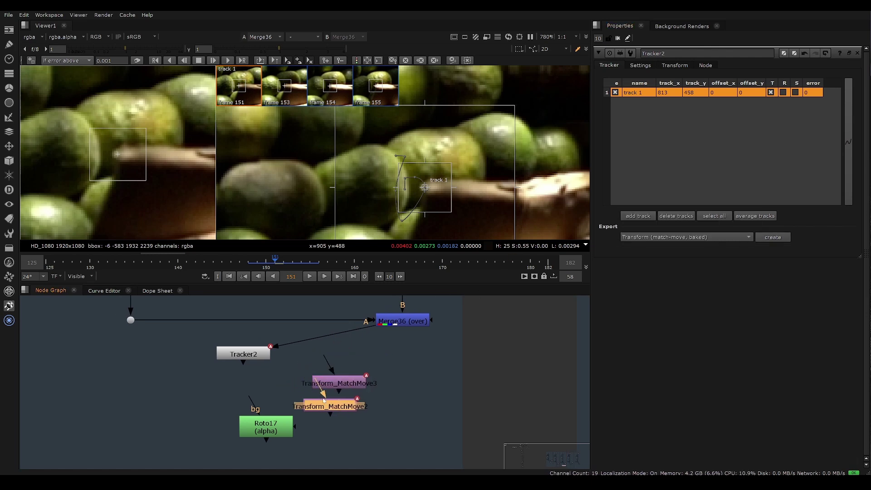
key(Delete)
Export the track as a Transform (stabilize, baked) node and connect it below Merge36, clear of the match-move node
click(694, 237)
click(700, 230)
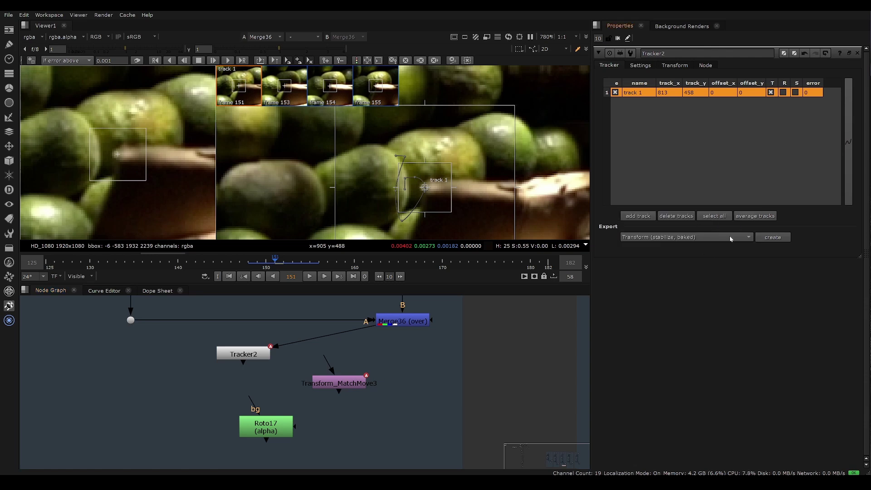
drag(319, 381, 347, 355)
middle_drag(350, 360, 368, 306)
key(space)
scroll(351, 352, up, 2)
drag(368, 307, 357, 375)
drag(377, 263, 361, 298)
drag(323, 260, 426, 221)
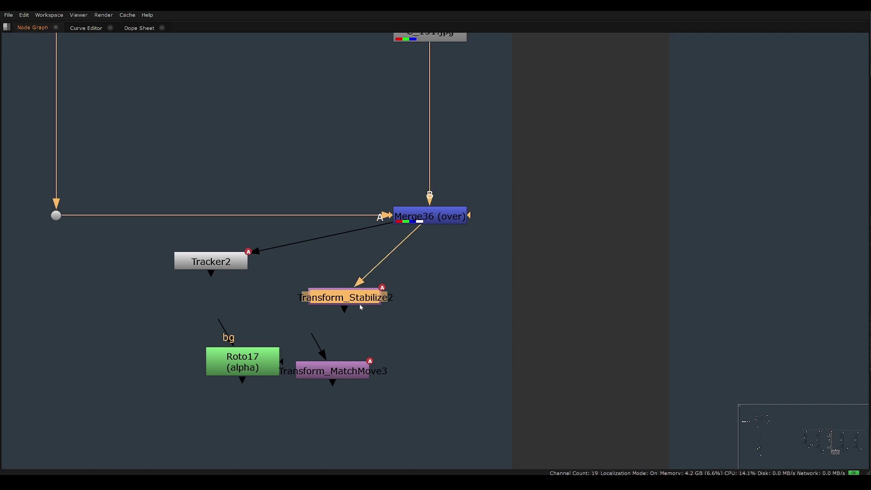
Connect Roto17 below Transform_Stabilize2 and Transform_MatchMove3 below Roto17, aligning the three nodes in a vertical chain
drag(361, 304, 323, 301)
drag(341, 370, 309, 437)
drag(244, 363, 309, 365)
drag(288, 328, 305, 295)
drag(320, 372, 317, 371)
shift+click(323, 368)
middle_drag(322, 446, 307, 399)
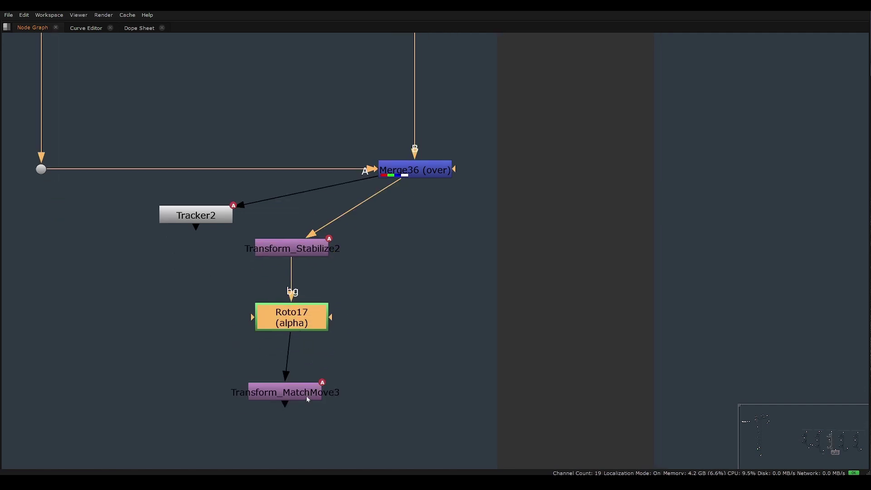
drag(307, 400, 315, 394)
middle_drag(320, 375, 305, 442)
middle_drag(308, 407, 323, 298)
middle_drag(340, 224, 329, 379)
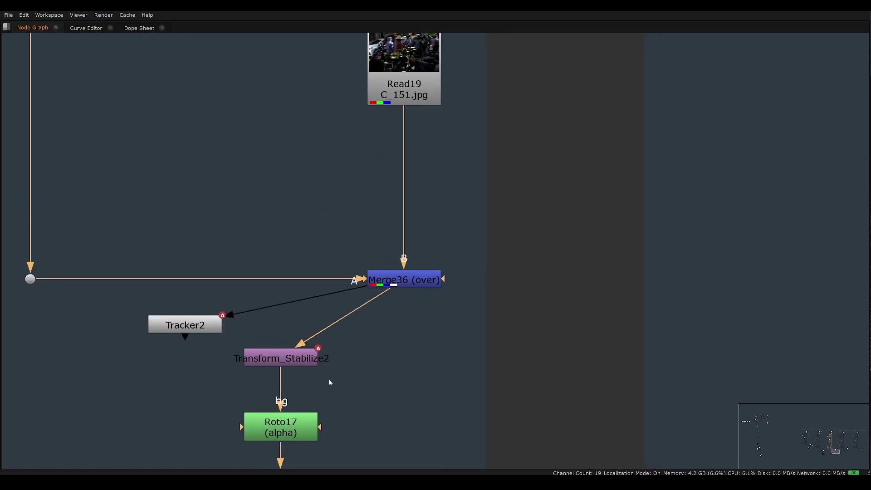
View the output of Transform_Stabilize2 and open the node's properties
key(space)
click(309, 360)
key(1)
double_click(308, 360)
scroll(490, 149, down, 4)
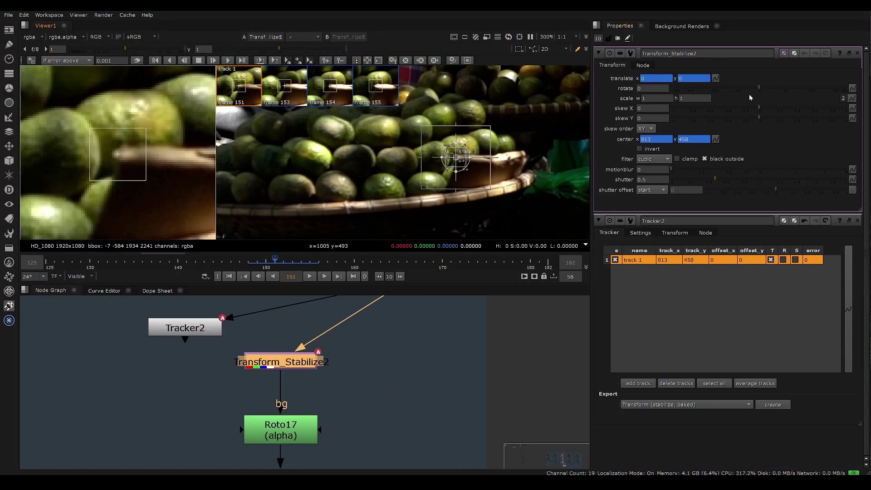
Reopen Tracker2's properties, review its transform settings, and return to its track list
middle_drag(261, 313, 285, 344)
double_click(222, 356)
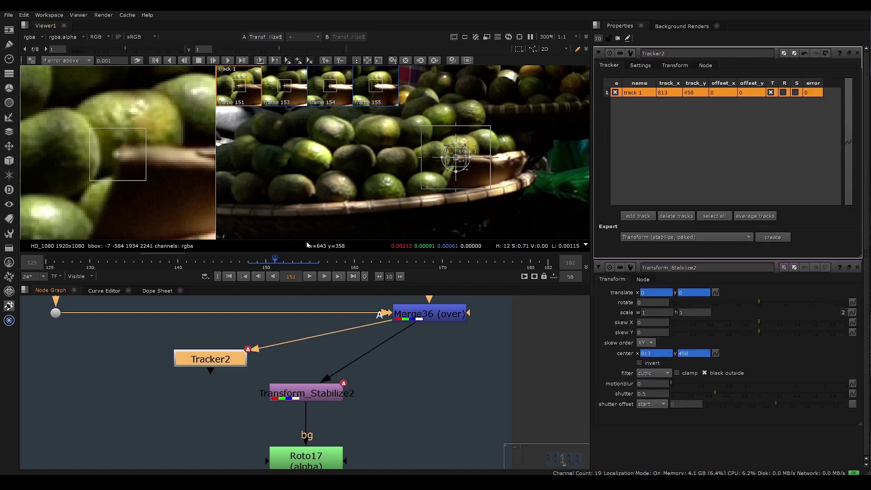
click(675, 66)
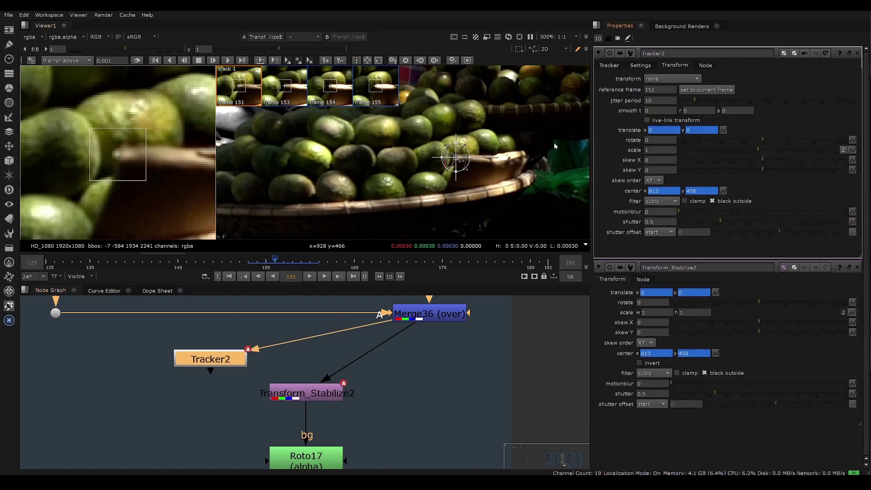
click(609, 65)
Open Roto17's properties and close those of Tracker2 and Transform_Stabilize2
middle_drag(445, 190, 396, 188)
scroll(389, 192, up, 2)
double_click(308, 457)
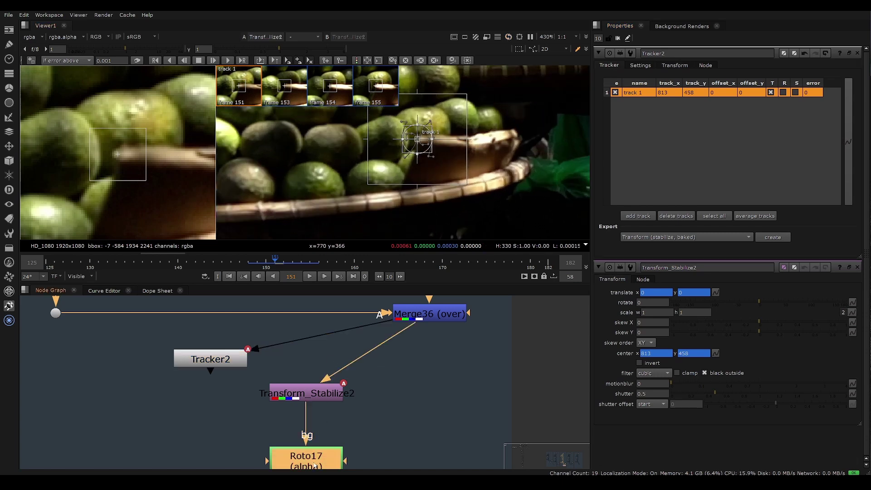
click(857, 273)
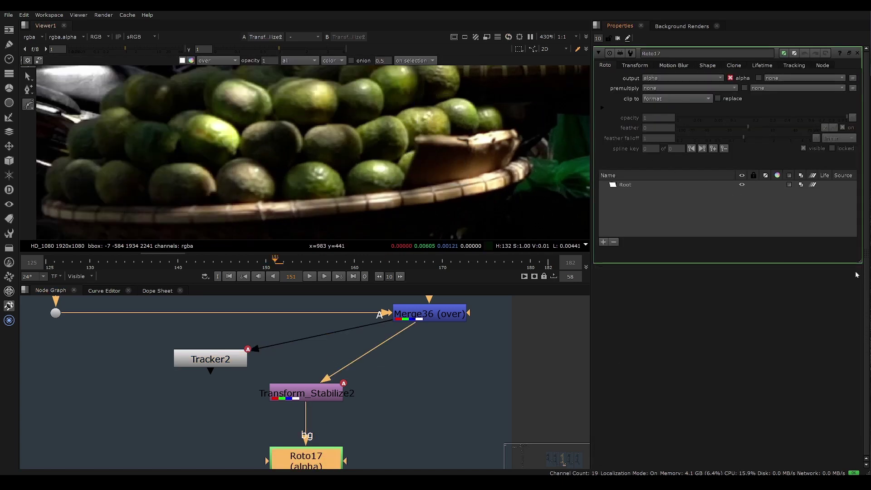
At frame 151, draw a closed Bezier shape around the yellowish-green fruit behind the small basket's corner
middle_drag(394, 138, 387, 174)
scroll(387, 174, up, 3)
click(385, 162)
drag(404, 147, 416, 145)
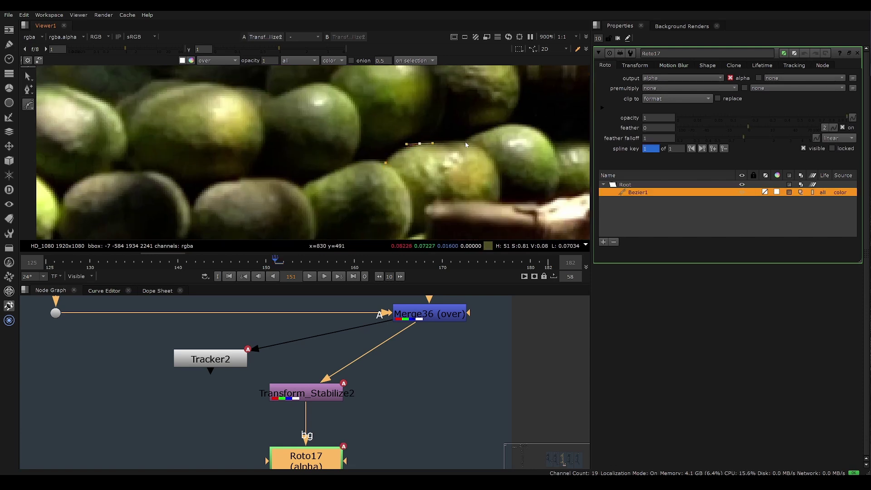
click(466, 142)
drag(493, 159, 495, 163)
middle_drag(494, 164, 496, 135)
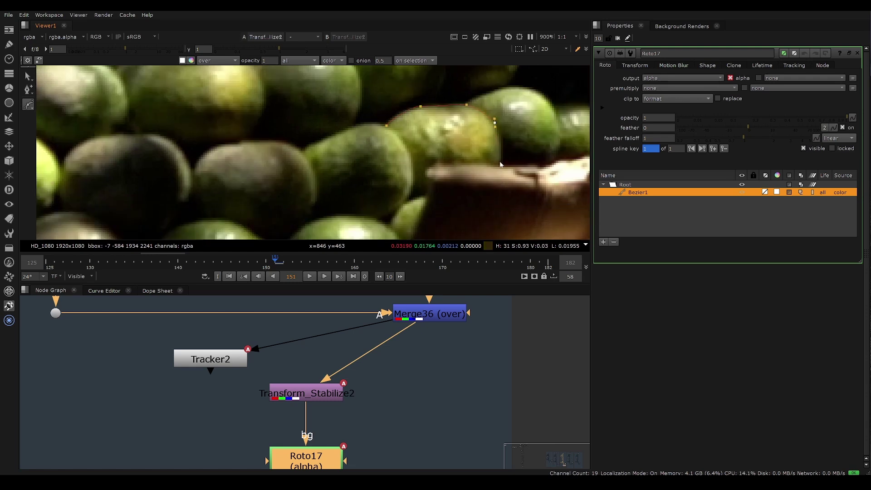
drag(499, 162, 464, 183)
key(Return)
Select all points of the fruit outline, then examine its upper-left and top points individually
middle_drag(403, 166, 329, 186)
drag(245, 94, 433, 236)
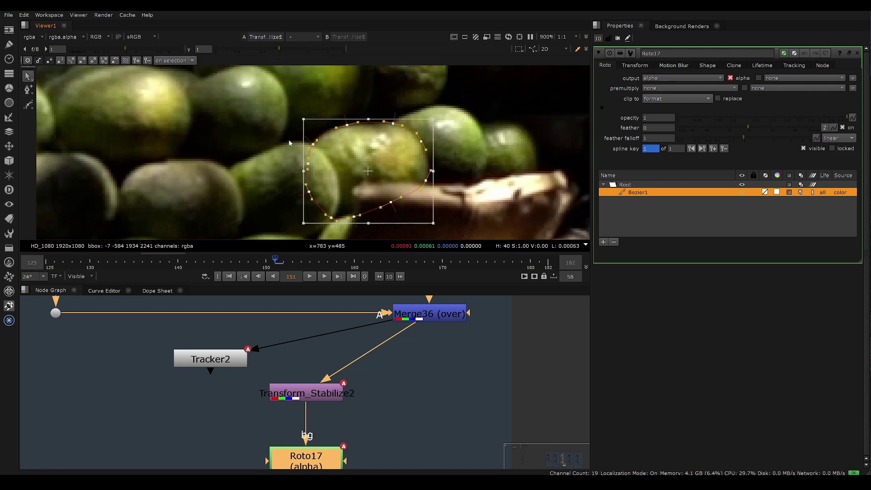
click(313, 146)
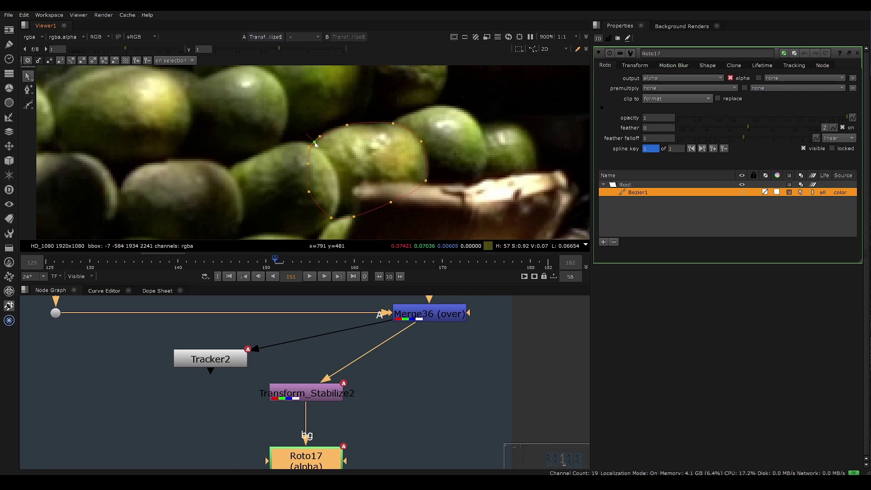
click(347, 125)
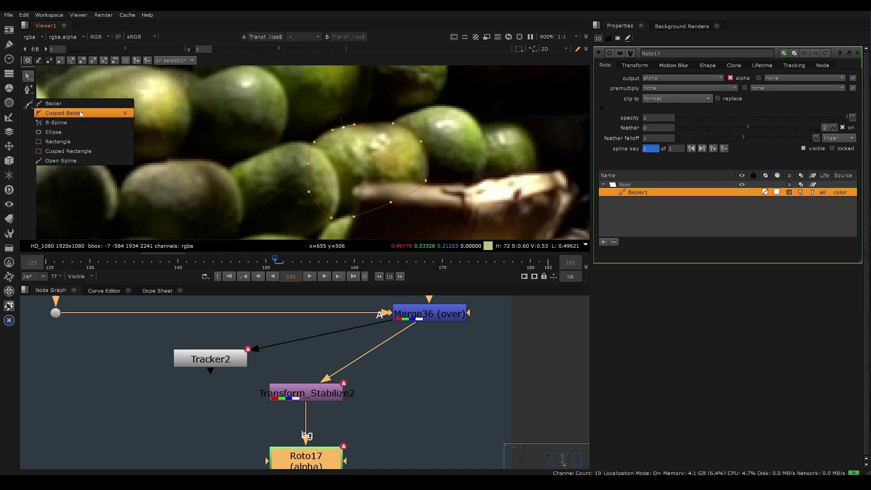
click(98, 105)
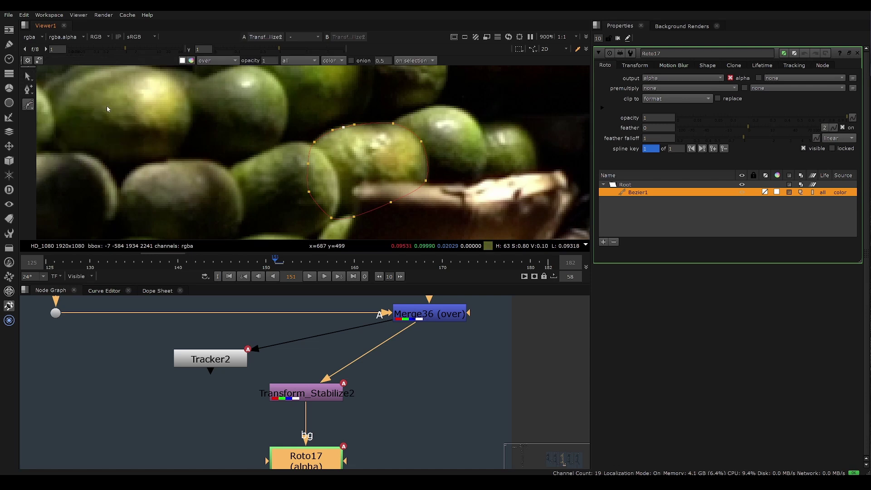
middle_drag(415, 139, 344, 134)
scroll(318, 150, up, 3)
click(327, 103)
key(ctrl+z)
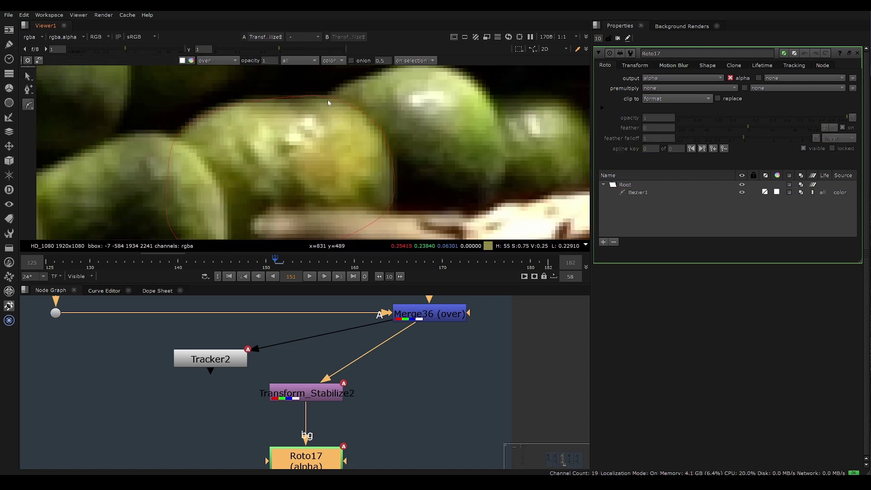
click(29, 76)
click(333, 100)
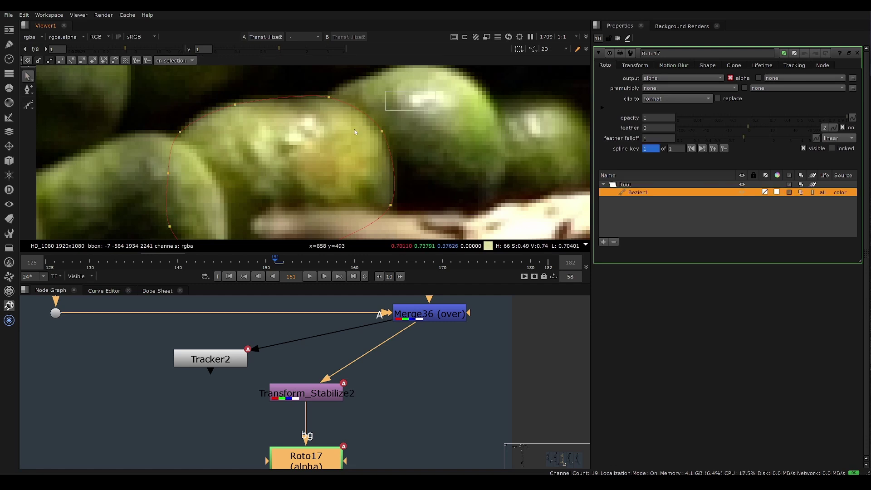
mouse_move(355, 132)
mouse_down()
mouse_move(320, 138)
mouse_move(350, 130)
mouse_move(343, 123)
mouse_up()
key(ctrl+z)
View Roto17 and flip between frames 151 and 152 to check the outline against the stabilized fruit
scroll(327, 99, down, 5)
scroll(325, 391, down, 3)
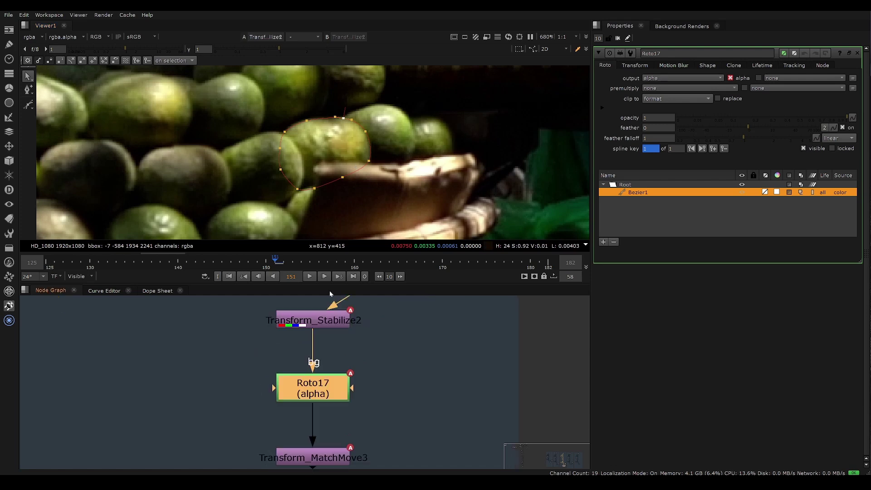
key(1)
key(Right)
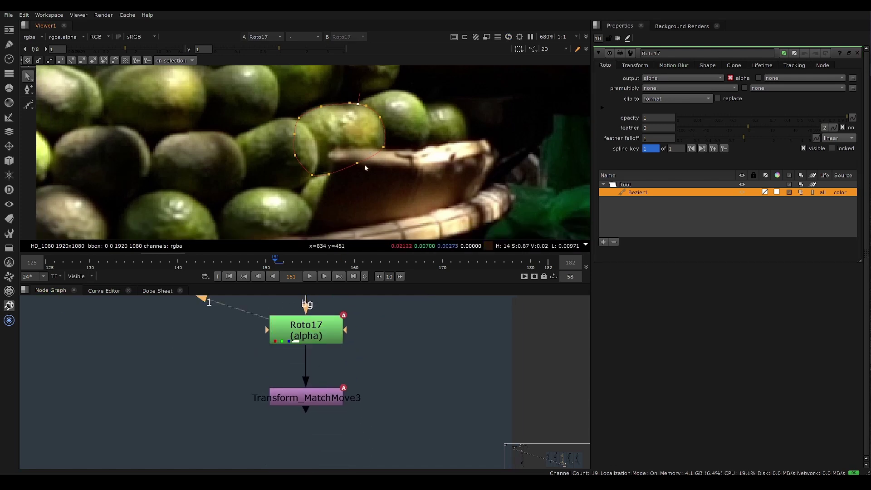
key(Left)
key(Right)
key(Left)
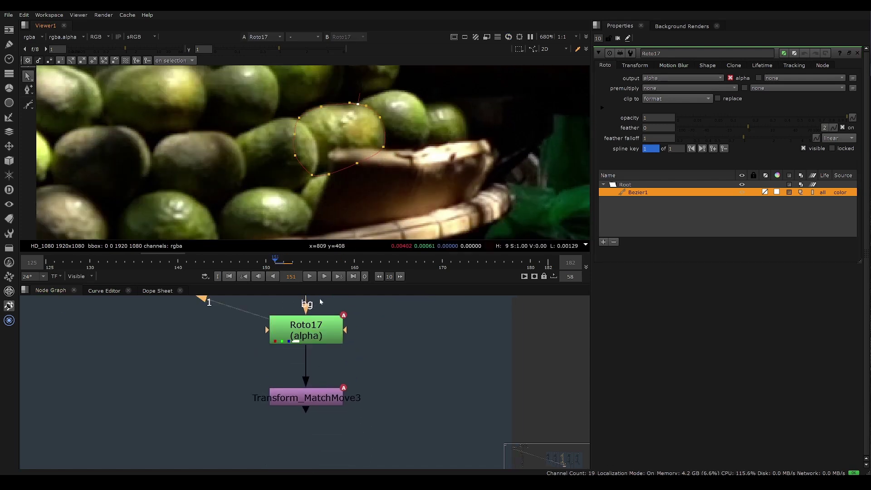
View Merge36 and flip repeatedly between frames 151 and 152 to examine the fruit's movement in the unstabilized footage
middle_drag(338, 302, 315, 365)
scroll(315, 367, down, 2)
middle_drag(389, 306, 375, 352)
click(375, 326)
key(1)
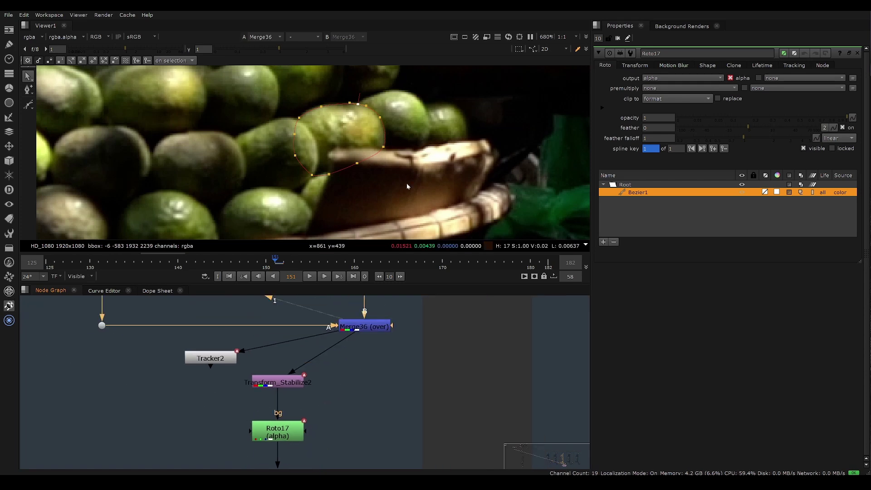
key(Right)
key(Left)
key(Right)
key(Left)
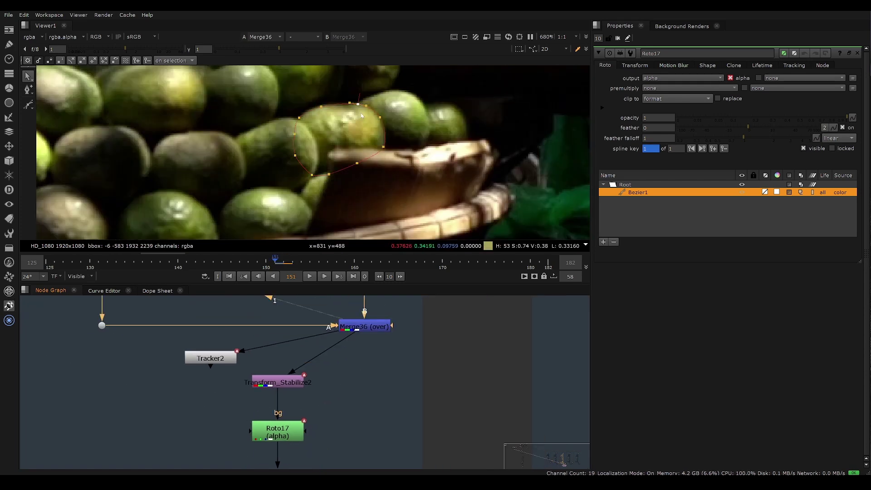
key(Right)
key(Left)
key(Right)
key(Left)
key(Right)
key(Left)
Switch the viewer back to Roto17 and compare frames 151 and 152 repeatedly in the stabilized footage
click(288, 430)
key(1)
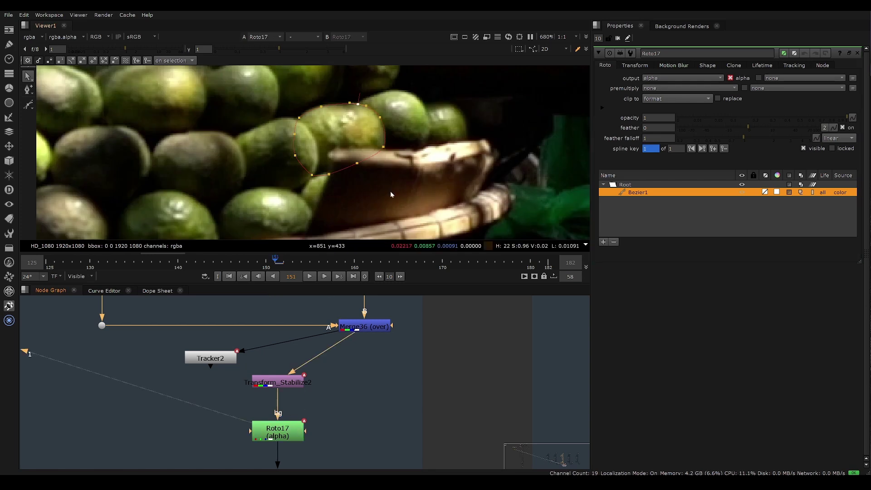
key(Right)
key(Left)
key(Right)
key(Left)
key(Right)
key(Left)
key(Right)
key(Left)
key(Right)
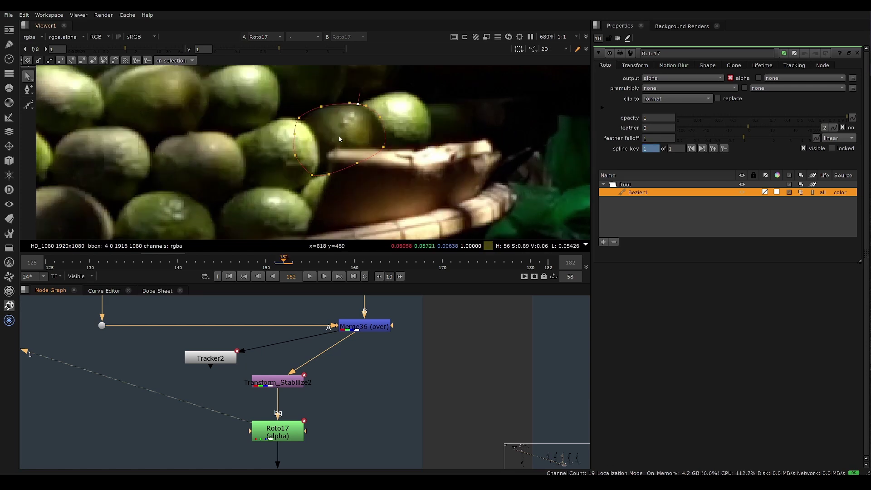
key(Left)
Compare the unstabilized Merge36 view with the stabilized Roto17 view at frame 151, ending on Roto17's wider view
drag(409, 298, 325, 356)
key(1)
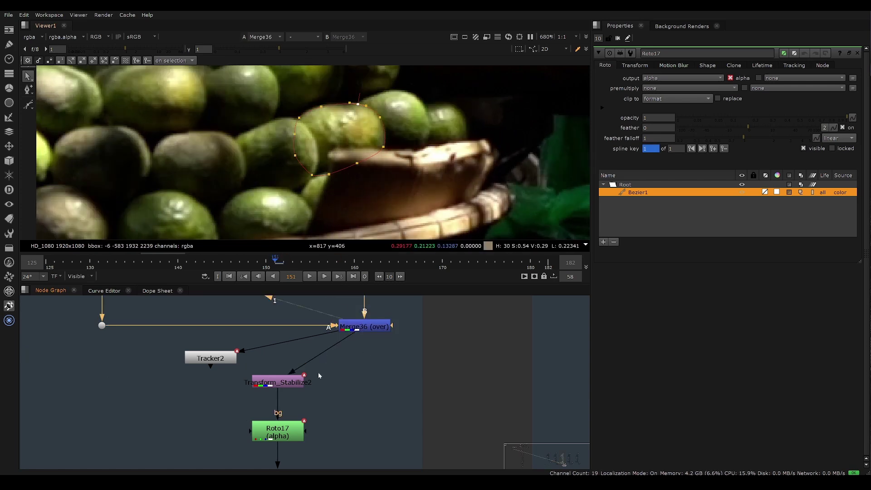
scroll(375, 224, down, 4)
scroll(348, 151, up, 3)
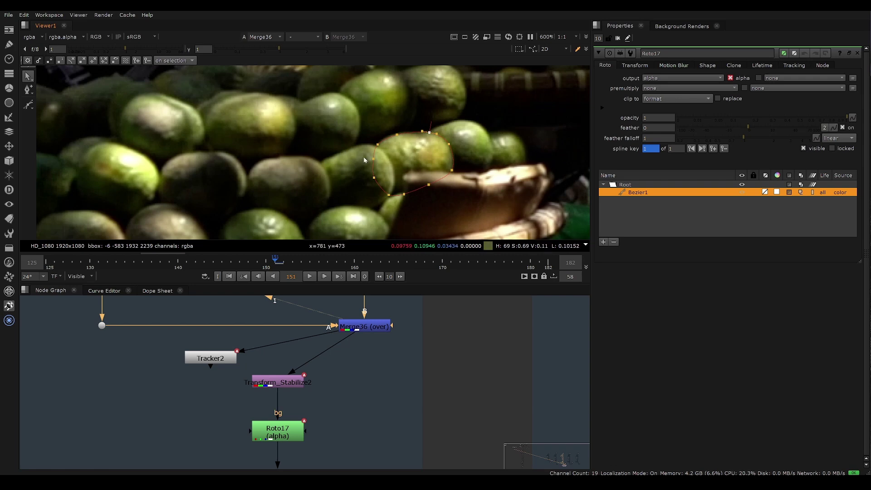
middle_drag(307, 394, 320, 351)
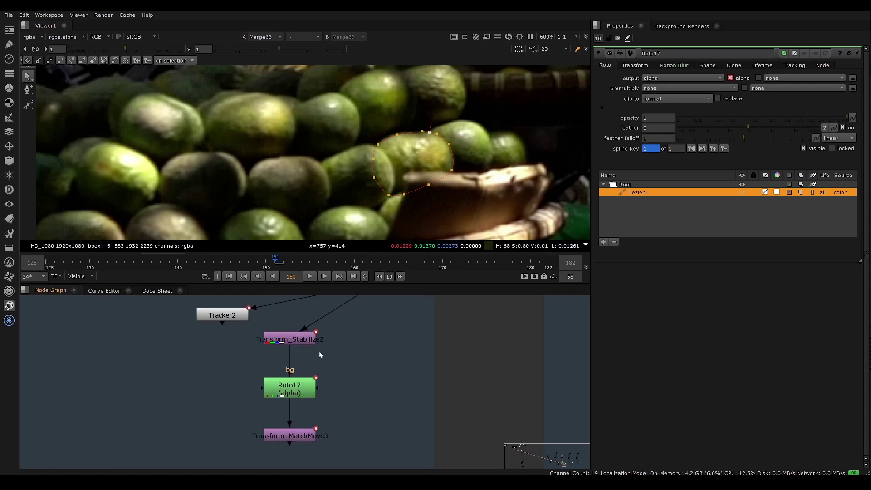
click(304, 392)
key(1)
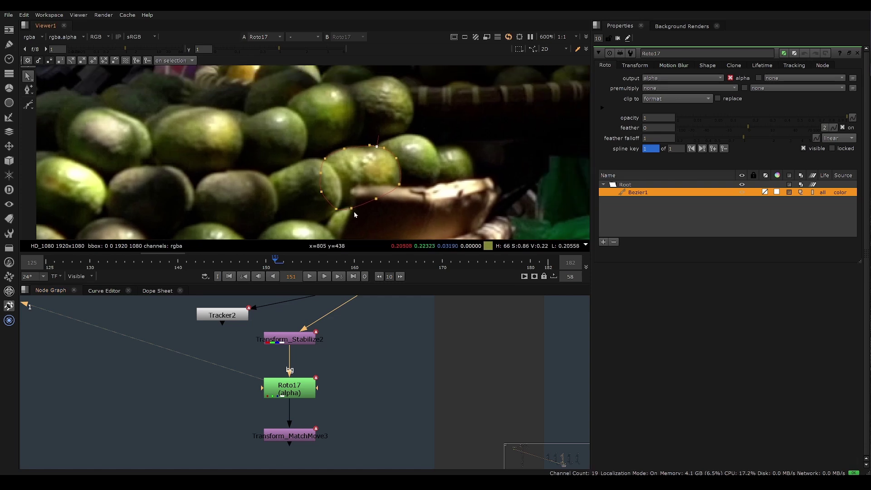
scroll(335, 155, down, 2)
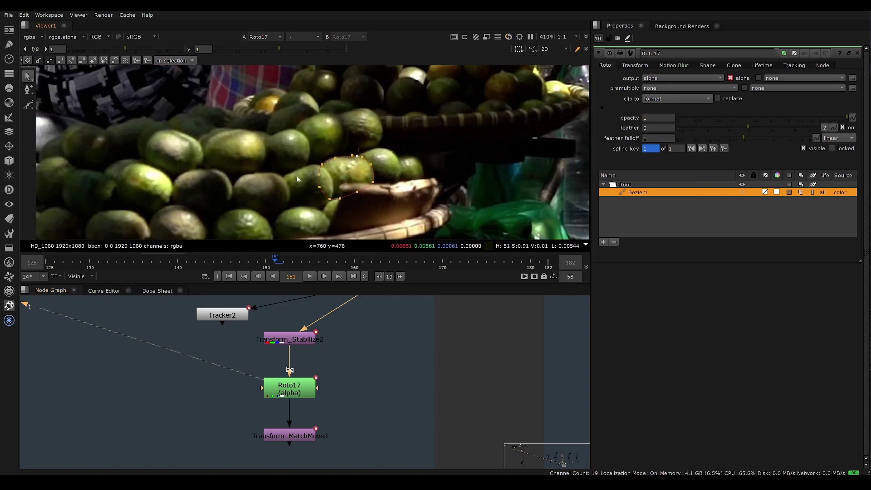
scroll(387, 129, down, 3)
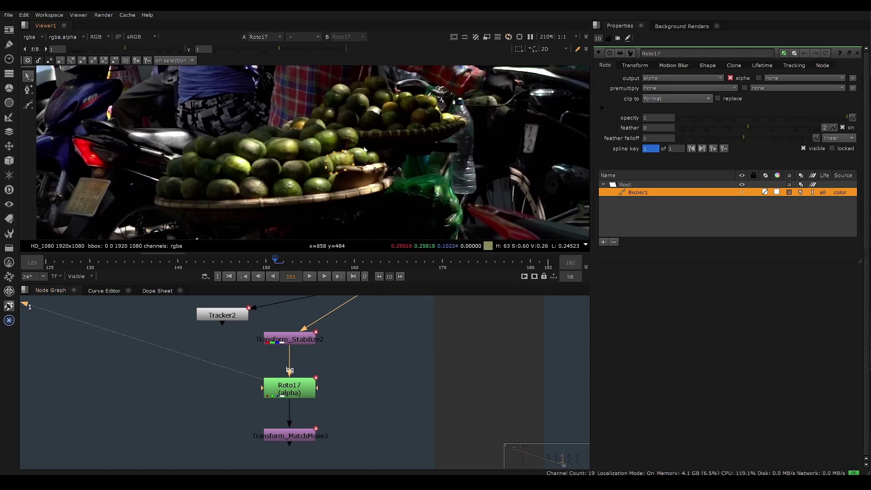
Examine the stabilized frame 151 in Roto17, from the full plate down to the outlined fruit
scroll(319, 182, down, 5)
scroll(324, 181, up, 4)
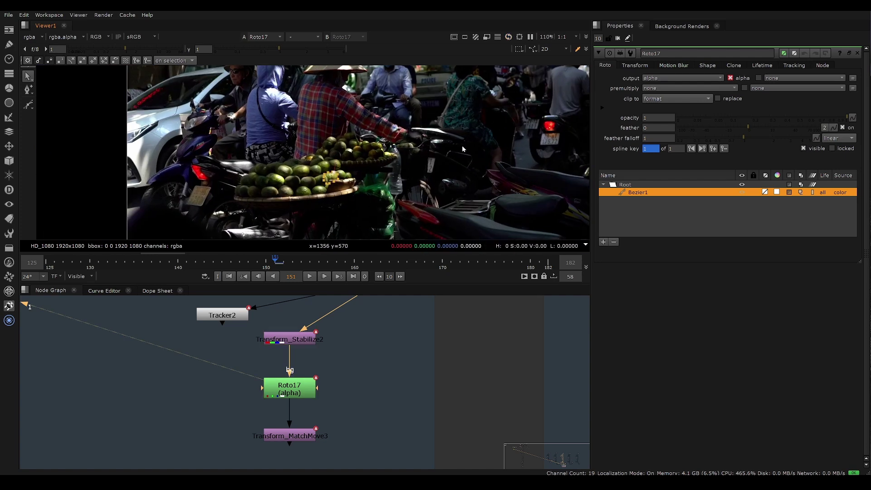
middle_drag(569, 138, 490, 147)
middle_drag(345, 198, 372, 199)
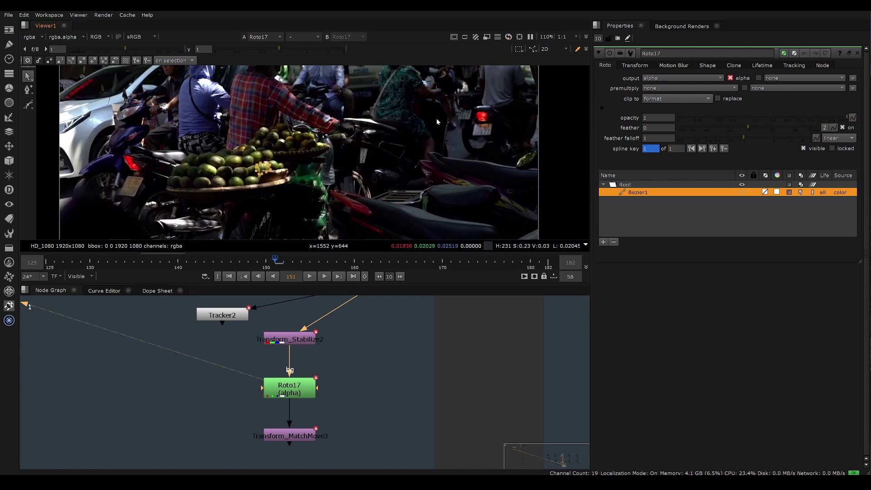
scroll(256, 172, up, 3)
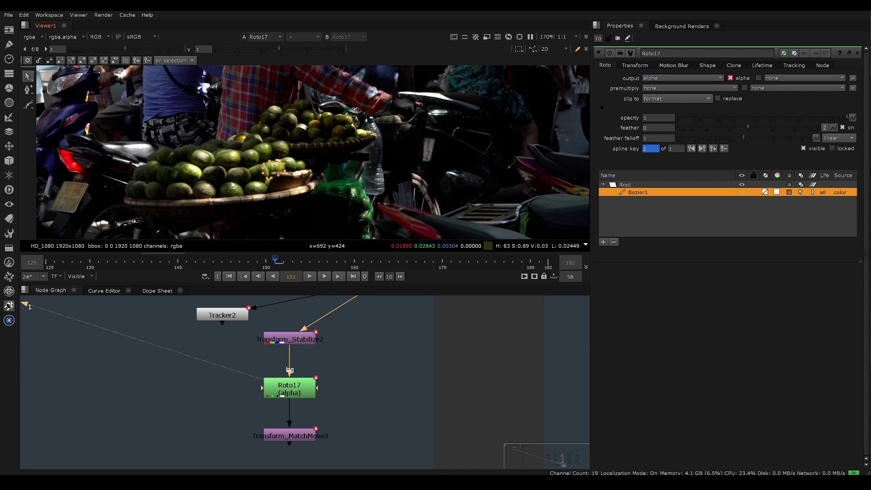
scroll(258, 183, up, 4)
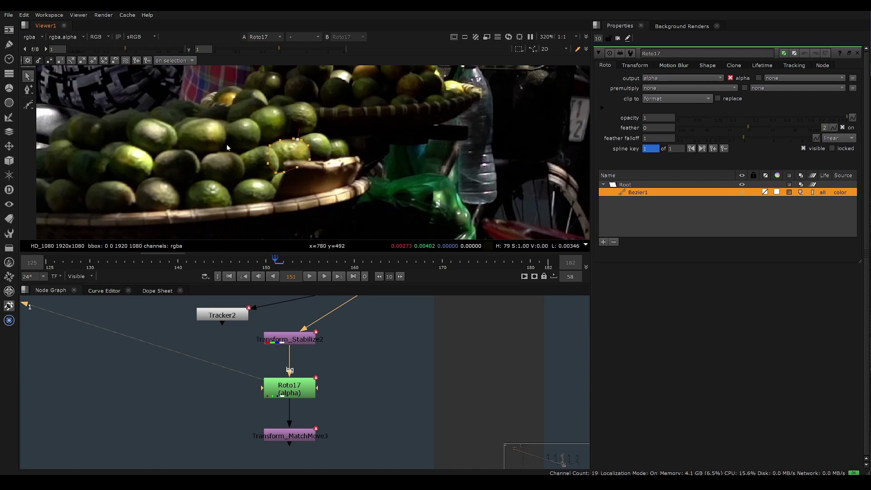
middle_drag(314, 392, 342, 355)
scroll(324, 177, up, 3)
middle_drag(324, 178, 366, 197)
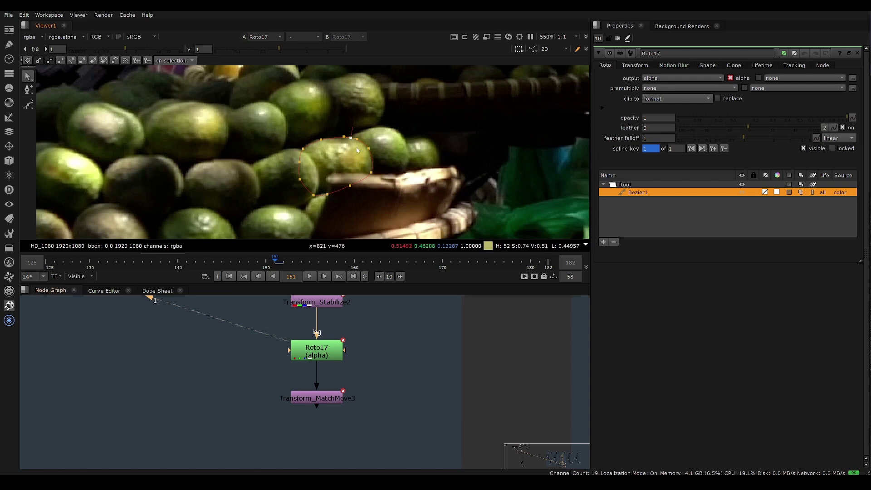
Adjust the Bezier outline's upper edge to the fruit on frame 153 and shift its upper-left point slightly inward on frame 152
drag(439, 97, 291, 204)
key(Right)
key(Right)
scroll(332, 150, up, 3)
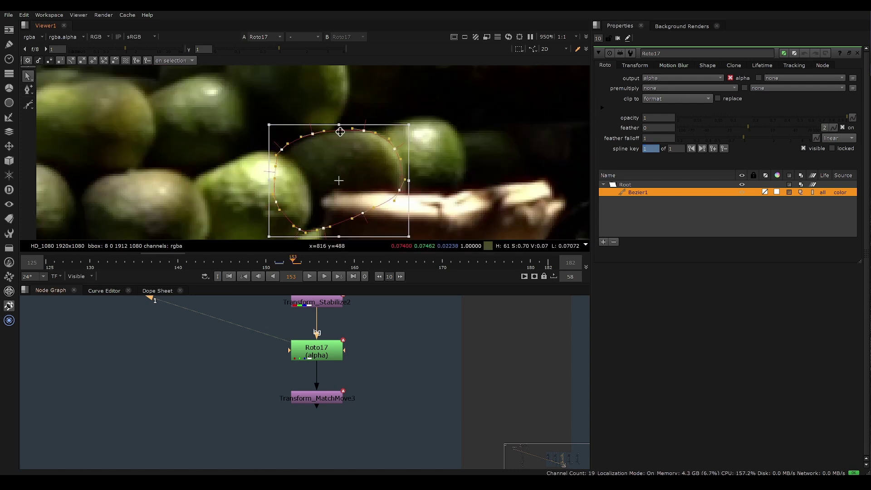
click(338, 119)
scroll(311, 134, up, 2)
drag(318, 137, 317, 140)
click(385, 132)
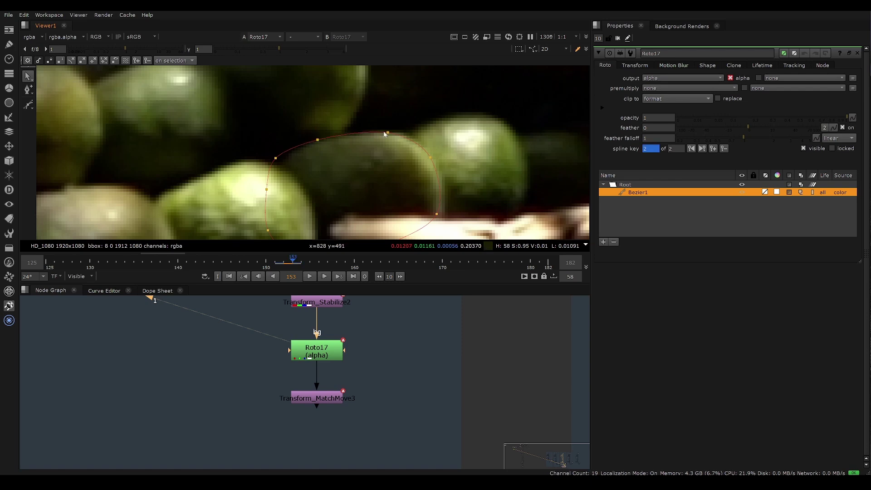
drag(276, 158, 278, 164)
key(Left)
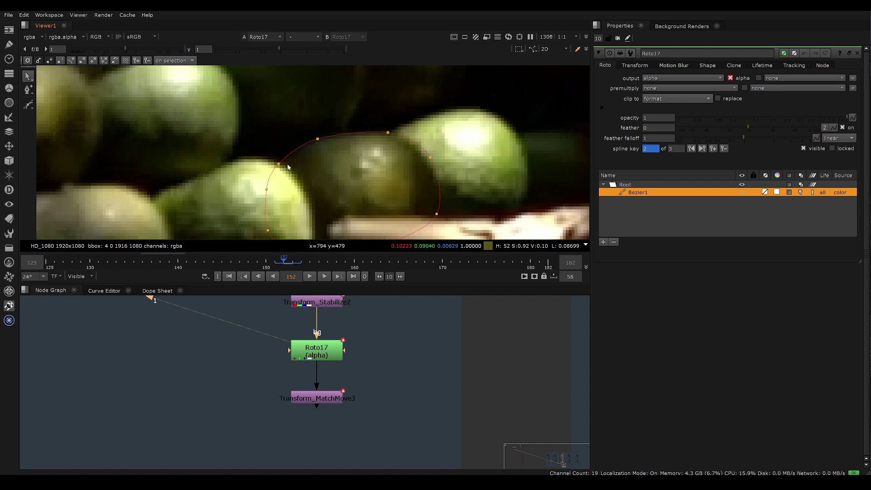
Compare frames 151, 152 and 153 to examine how the outline's upper-left point follows the fruit's edge
key(Left)
key(Right)
key(Right)
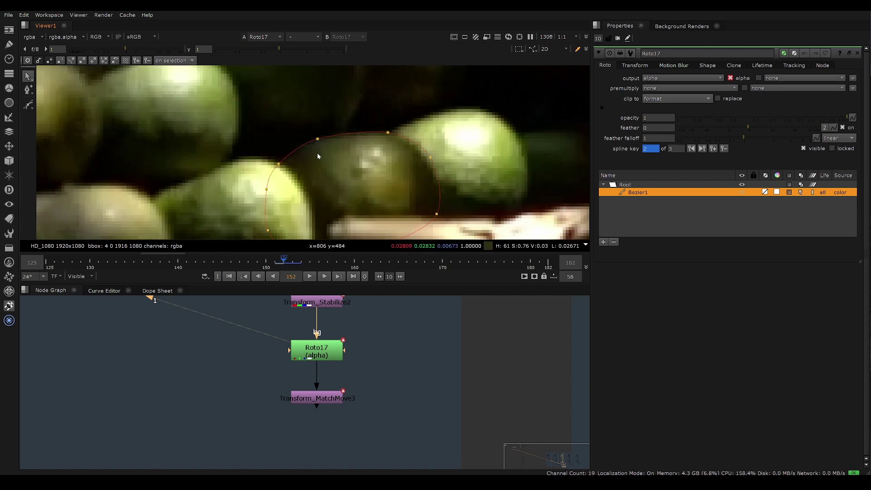
key(Left)
key(Right)
key(Left)
key(Left)
key(Right)
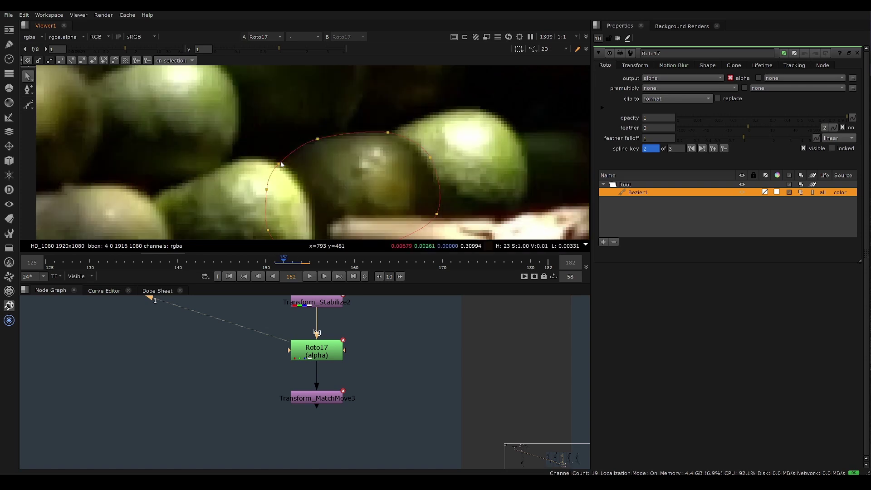
key(Left)
key(Right)
Move the outline's upper-left point slightly up and outward on frame 152, checking it against the neighbouring frames
click(275, 159)
key(Right)
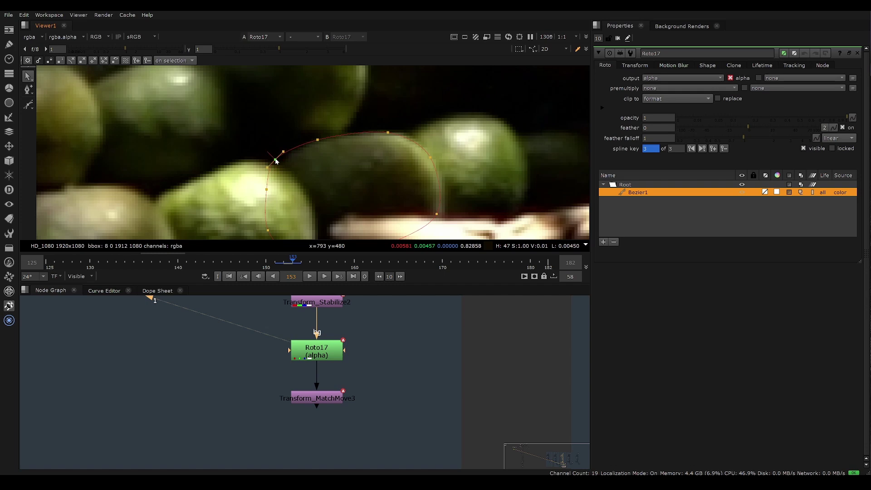
drag(275, 159, 275, 156)
key(Left)
key(Left)
key(Right)
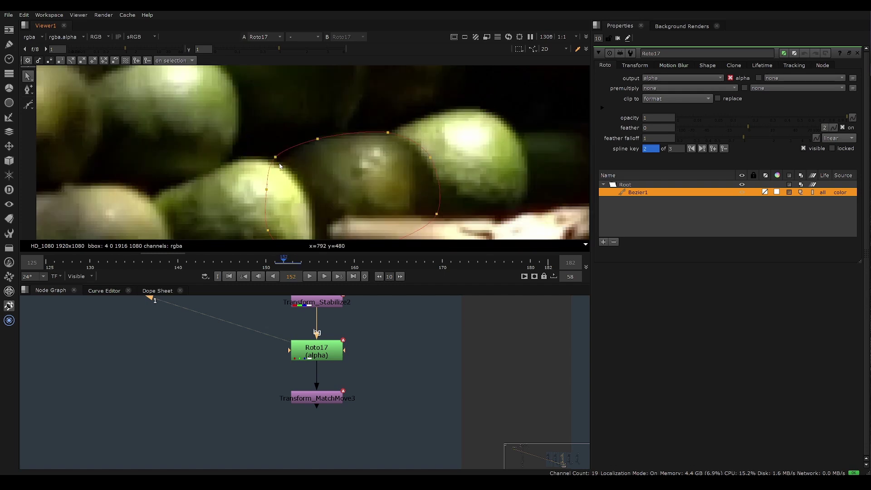
Flip repeatedly between frames 151 and 152 to examine the adjusted upper-left point for jitter
key(Left)
key(Right)
key(Left)
key(Right)
key(Left)
key(Right)
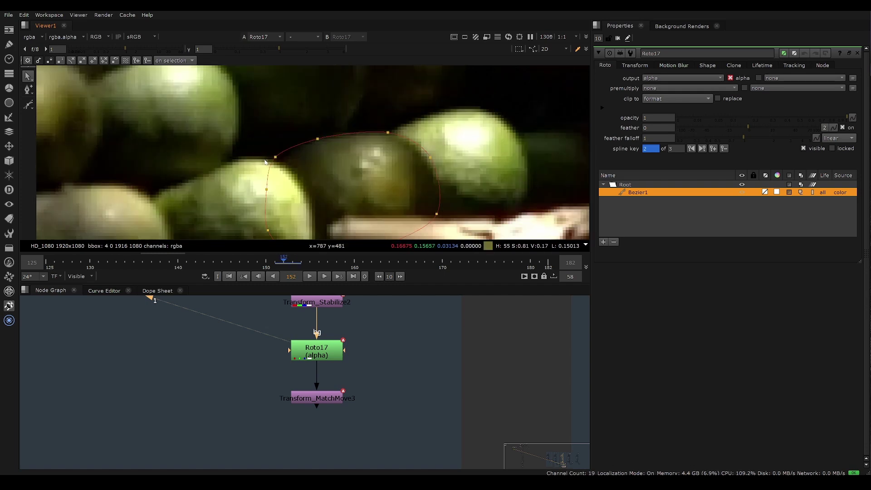
key(Left)
key(Right)
key(Left)
key(Right)
key(Left)
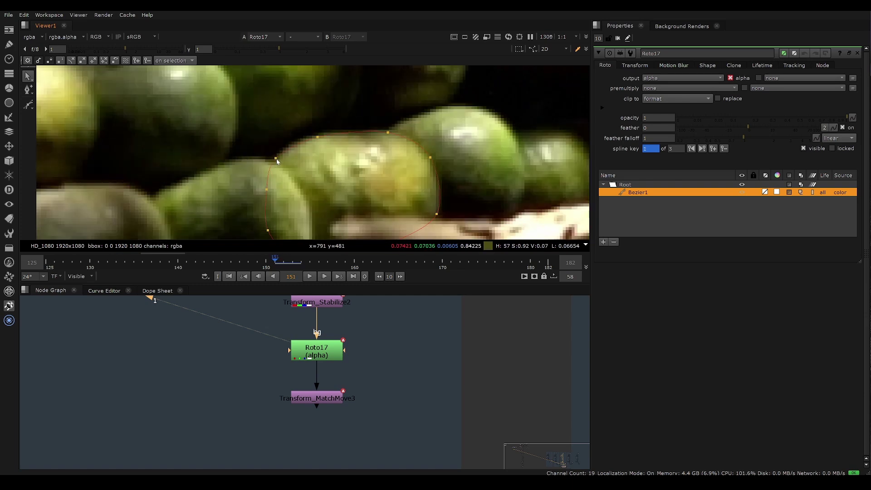
key(Right)
key(Left)
key(Right)
key(Left)
key(Right)
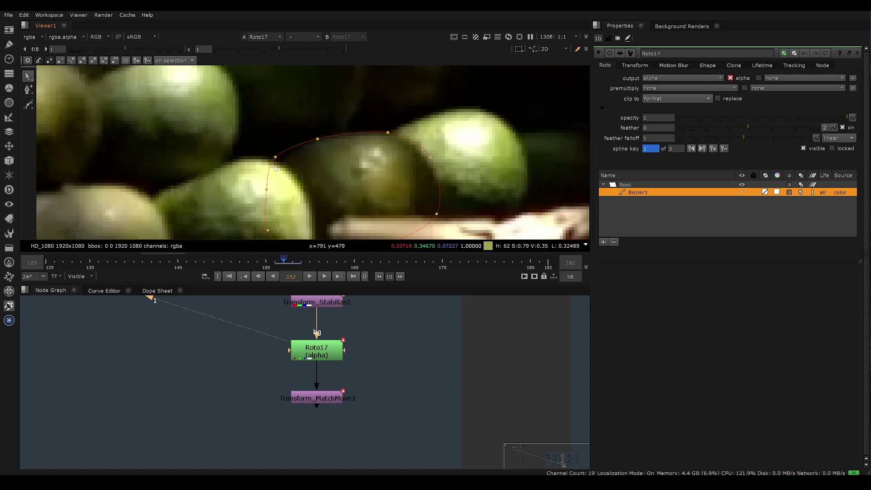
key(Left)
key(Right)
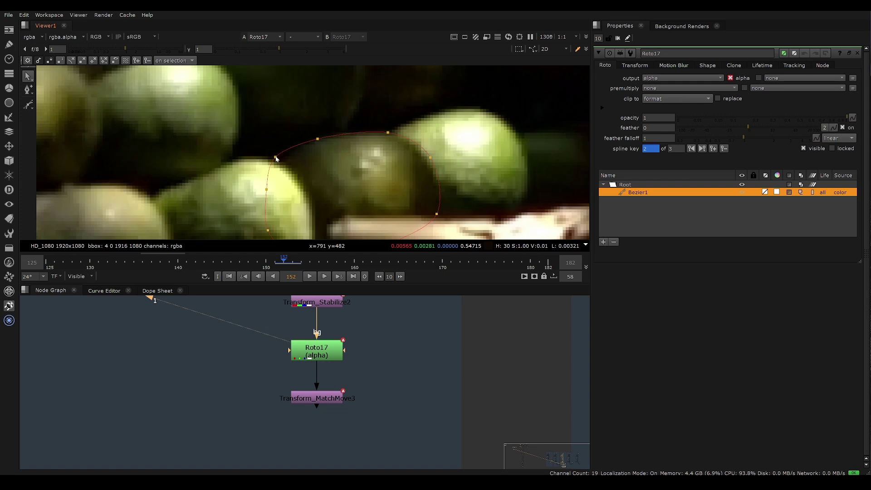
key(Left)
key(Right)
Inspect the upper-left point at pixel level on frame 152, and lower it slightly on frame 153
alt+middle_drag(275, 159, 294, 146)
scroll(294, 149, up, 3)
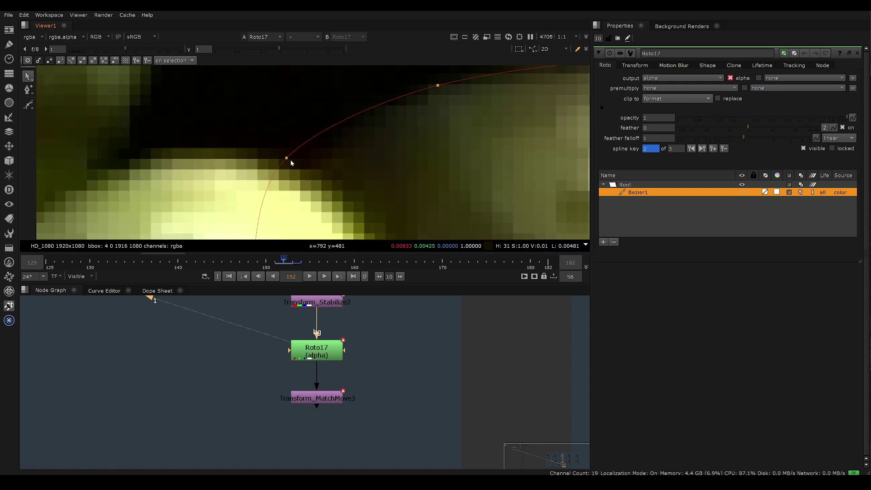
scroll(296, 170, down, 5)
key(Right)
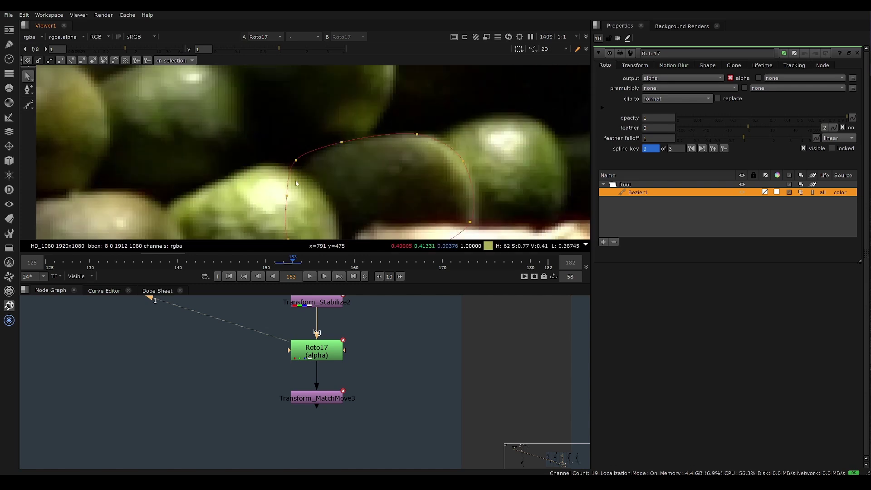
scroll(297, 169, up, 2)
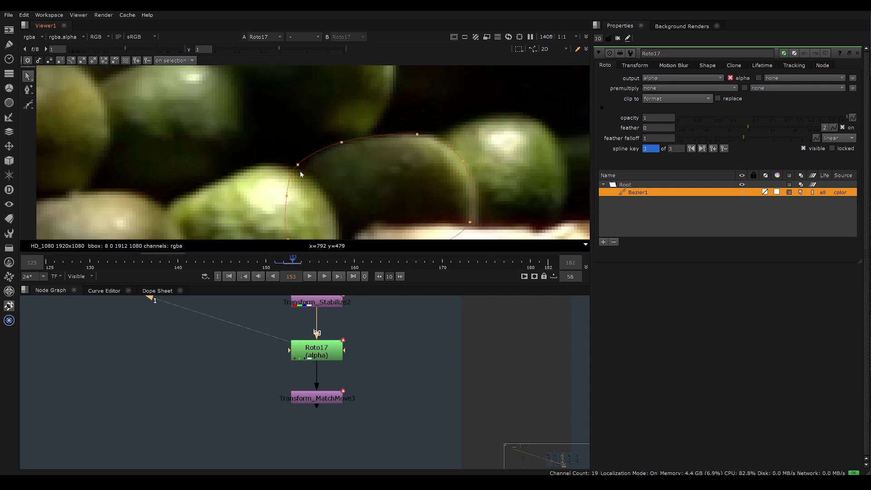
scroll(295, 168, down, 5)
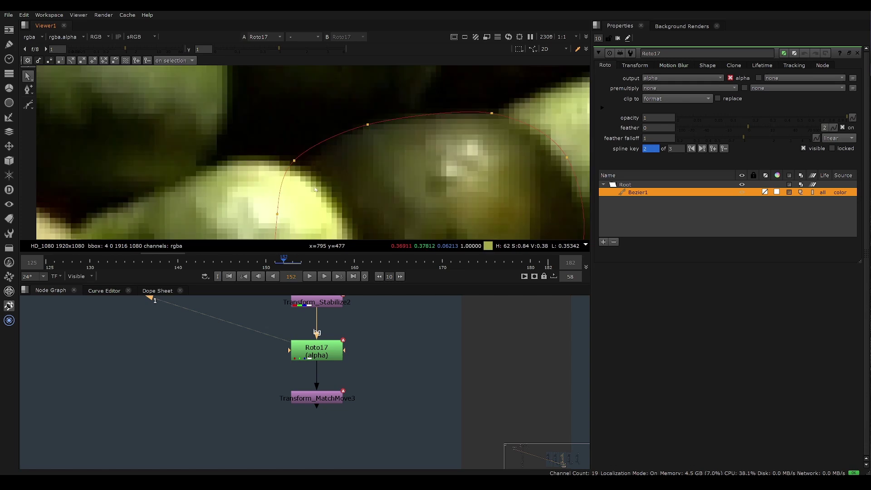
Compare the upper-left point with the fruit's edge on frame 152 and fine-tune its placement on frame 153
key(Left)
scroll(311, 187, down, 3)
scroll(299, 182, up, 2)
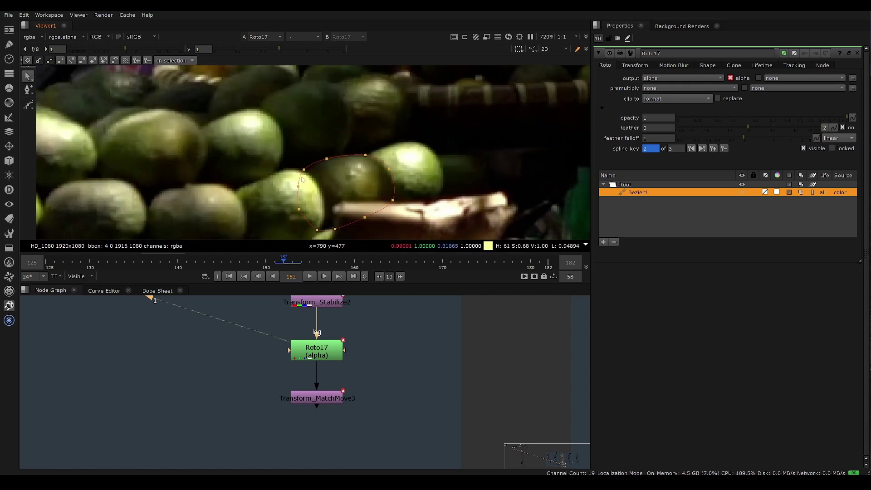
scroll(300, 174, up, 4)
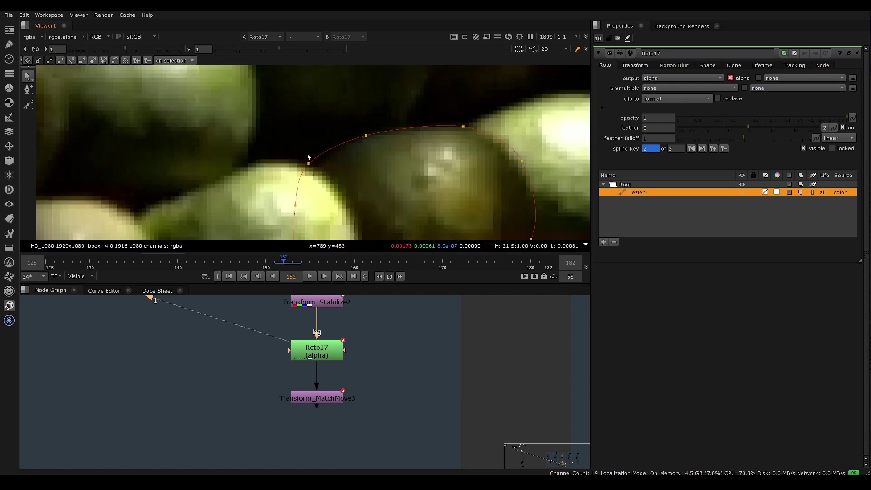
key(Right)
click(308, 165)
click(309, 175)
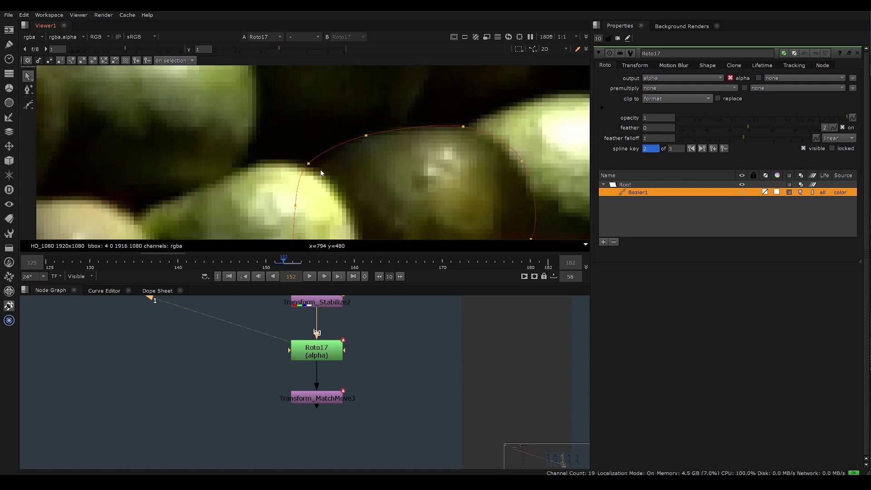
Step back and forth through frames 151 to 153 to check the complete fruit outline on the stabilized footage
scroll(308, 173, down, 6)
key(Left)
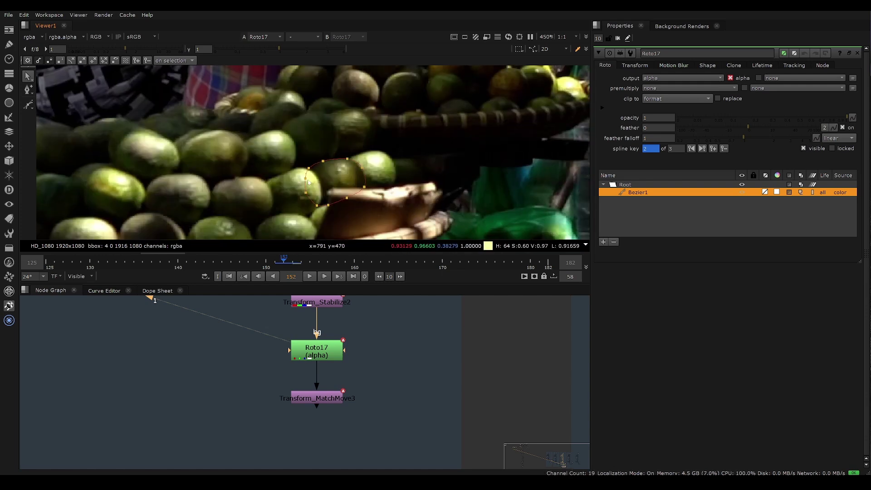
key(Right)
scroll(309, 172, up, 6)
scroll(310, 171, down, 4)
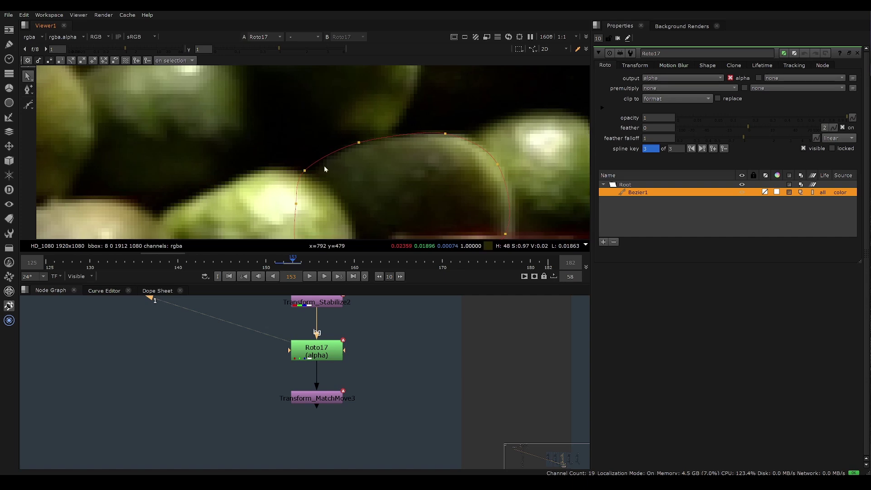
middle_drag(295, 182, 268, 173)
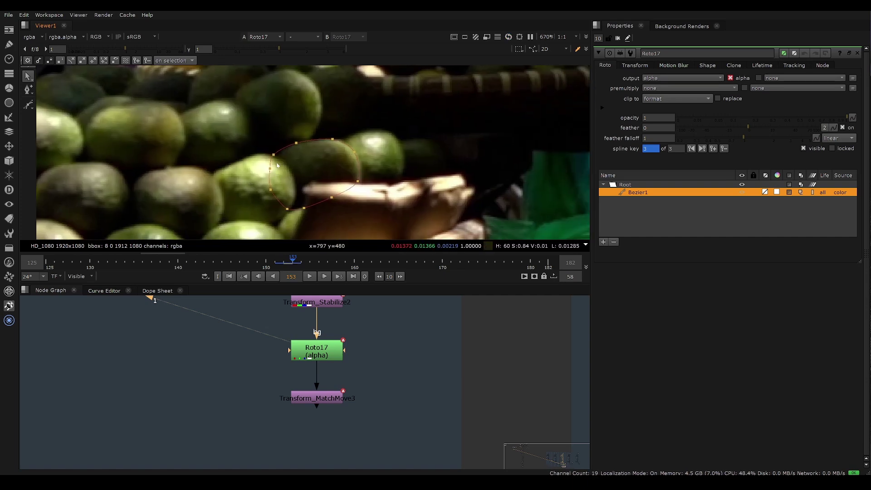
key(Left)
key(Left)
key(Right)
key(Right)
key(Left)
key(Left)
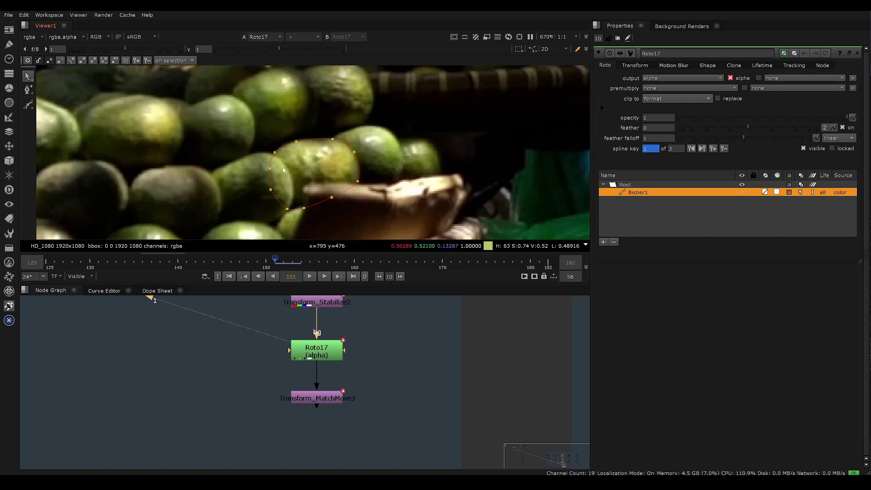
scroll(301, 184, down, 2)
key(Right)
key(Right)
key(Left)
key(Left)
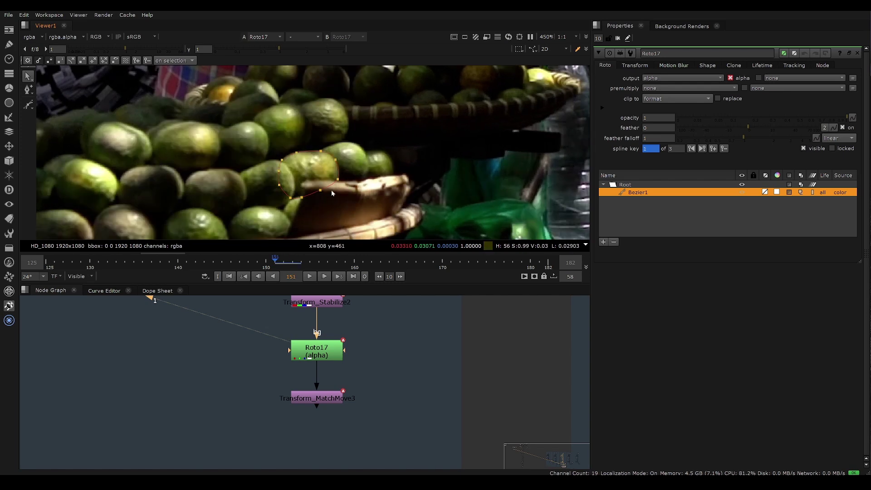
Inspect the fruit's alpha matte on frame 151 and return the viewer to colour
middle_drag(319, 367, 254, 383)
key(a)
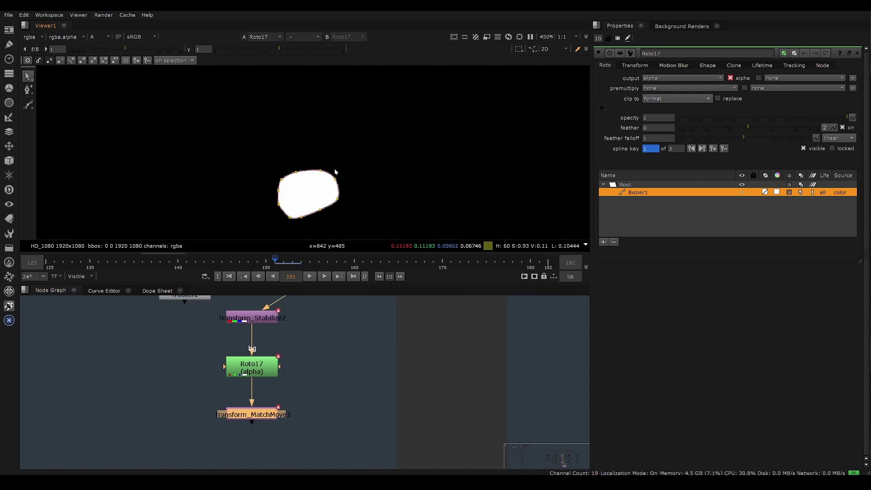
key(f)
key(a)
View Transform_MatchMove3 and examine the fruit area across neighbouring frames from 151
scroll(299, 157, up, 10)
middle_drag(304, 357, 304, 353)
scroll(303, 353, down, 1)
middle_drag(320, 394, 285, 401)
key(1)
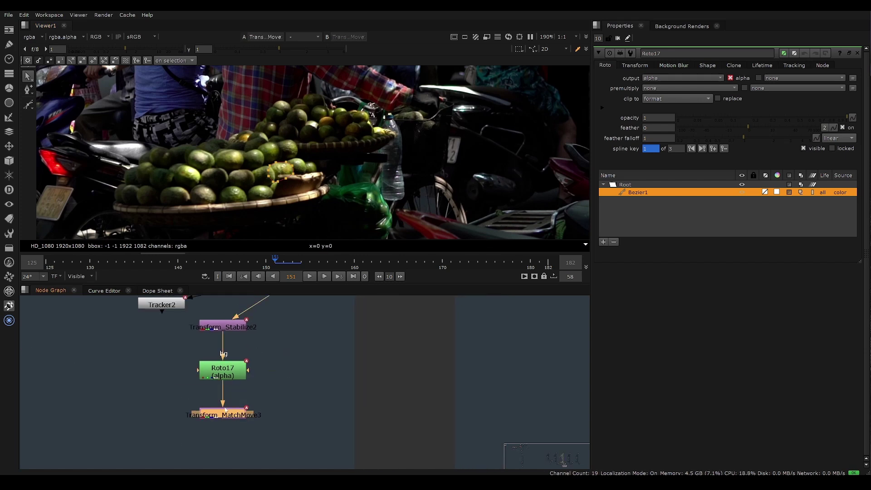
scroll(296, 186, up, 4)
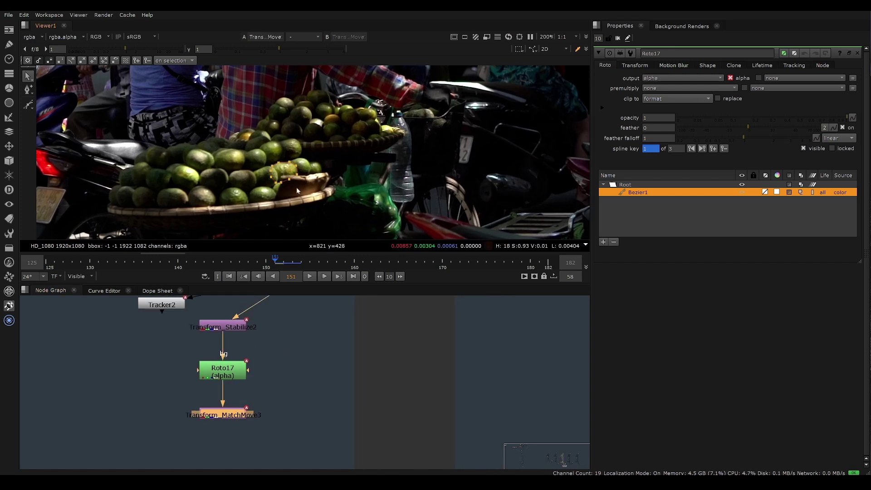
key(Right)
key(Left)
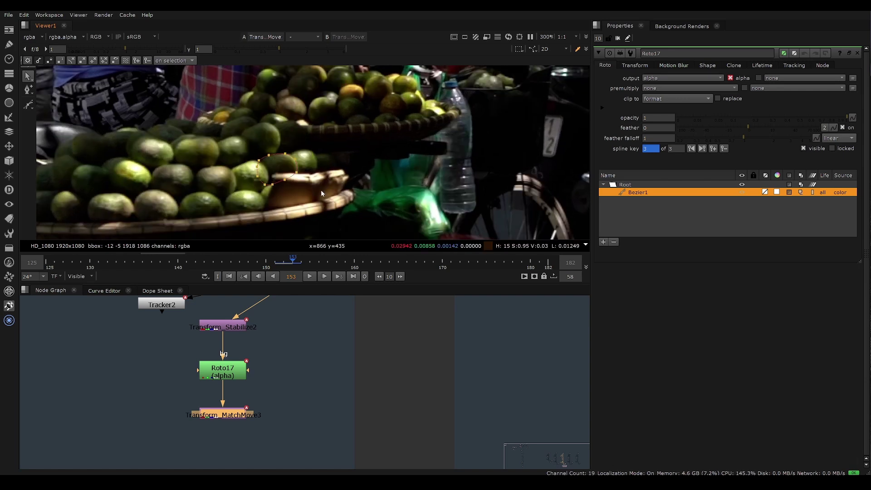
Step through frames 151 to 153 of Transform_MatchMove3 with the whole plate in view to check the restored camera movement
scroll(321, 188, down, 5)
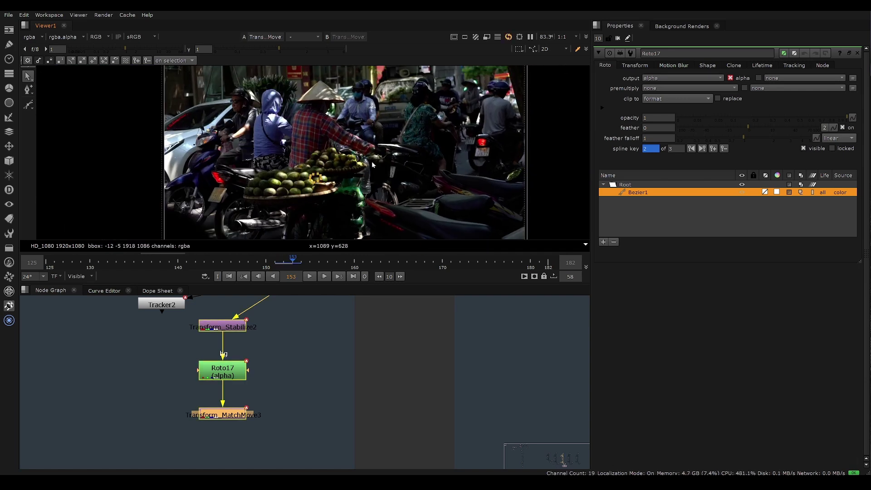
key(Left)
key(Right)
key(Right)
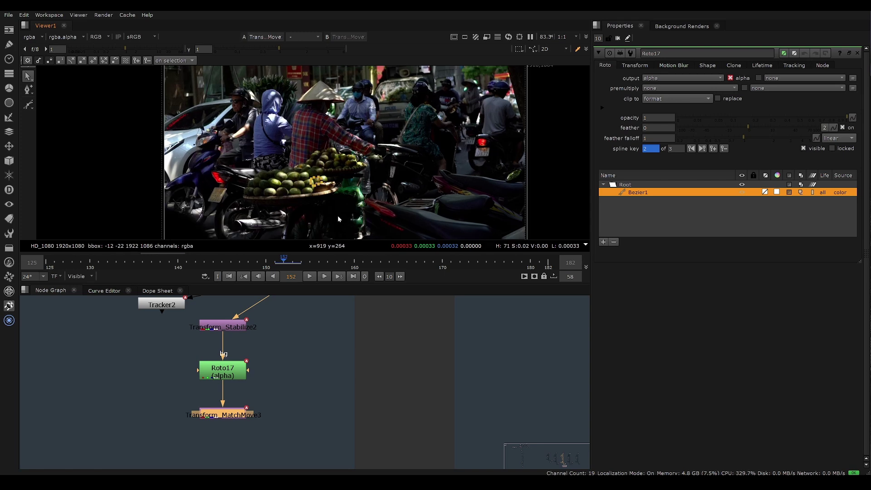
key(Left)
key(Left)
scroll(317, 194, up, 4)
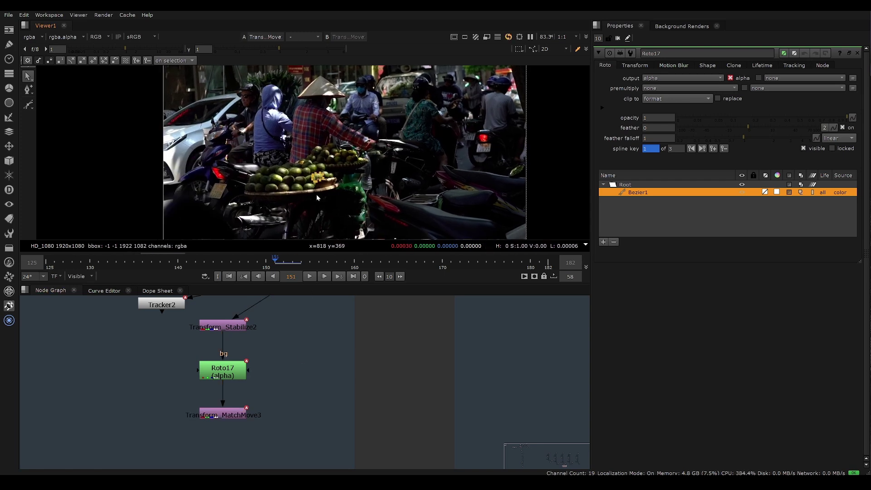
Examine how Transform_Stabilize2, Roto17 and Transform_MatchMove3 are chained in the node graph
middle_drag(311, 347, 336, 320)
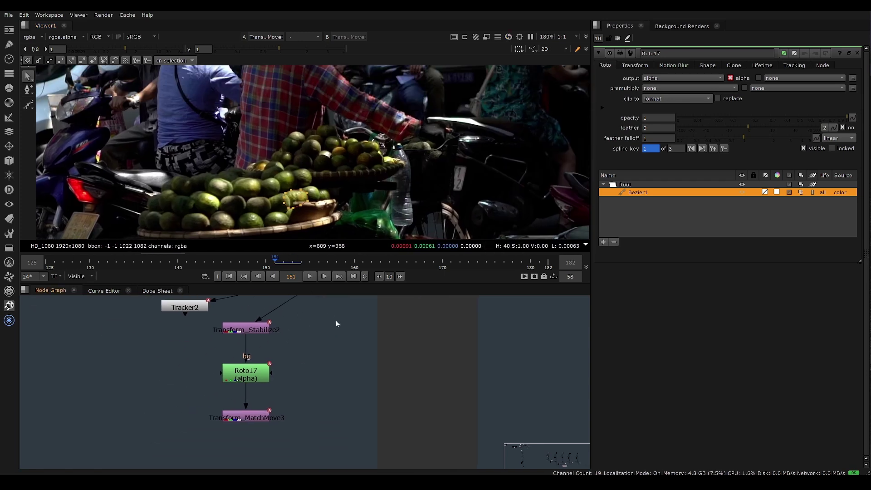
middle_drag(292, 349, 265, 373)
click(232, 394)
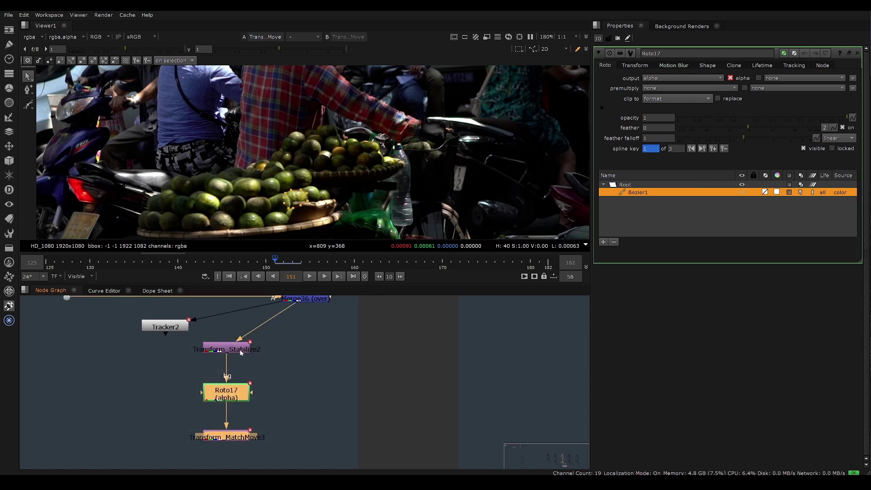
drag(241, 352, 199, 378)
click(238, 376)
drag(242, 356, 174, 434)
middle_drag(200, 386, 216, 374)
scroll(214, 379, up, 3)
click(219, 375)
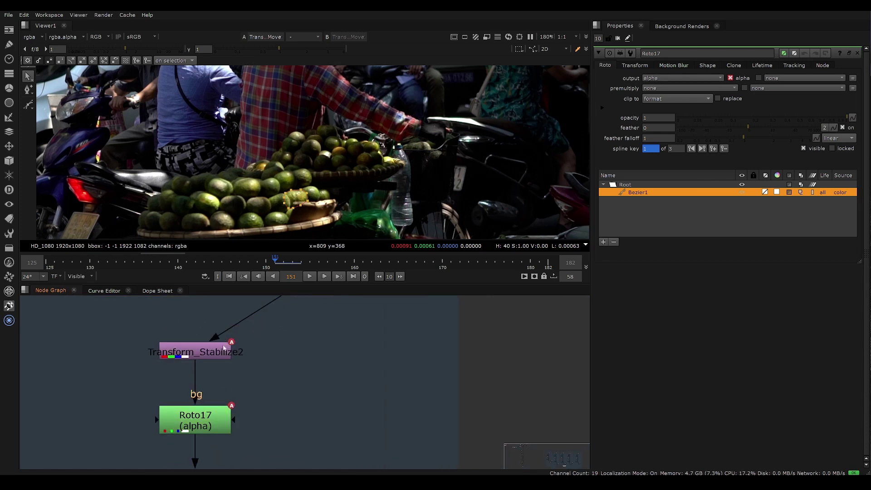
click(224, 347)
scroll(225, 352, down, 3)
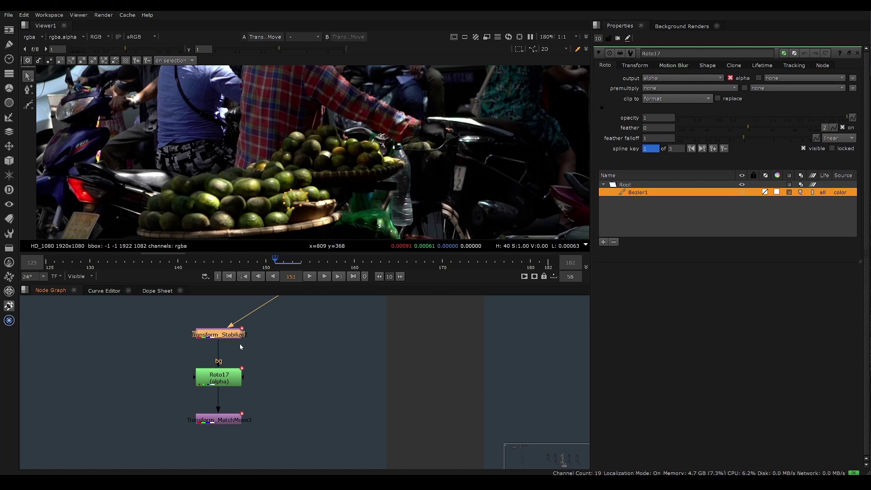
scroll(242, 337, up, 2)
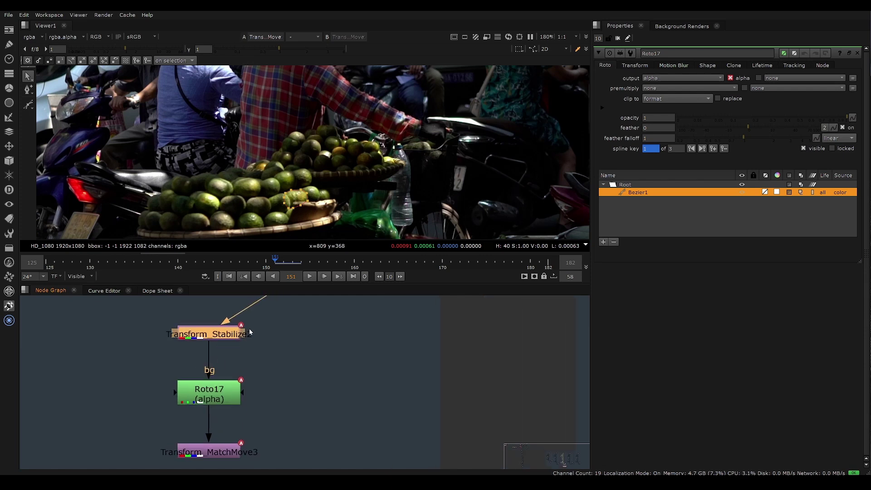
middle_drag(243, 365, 291, 347)
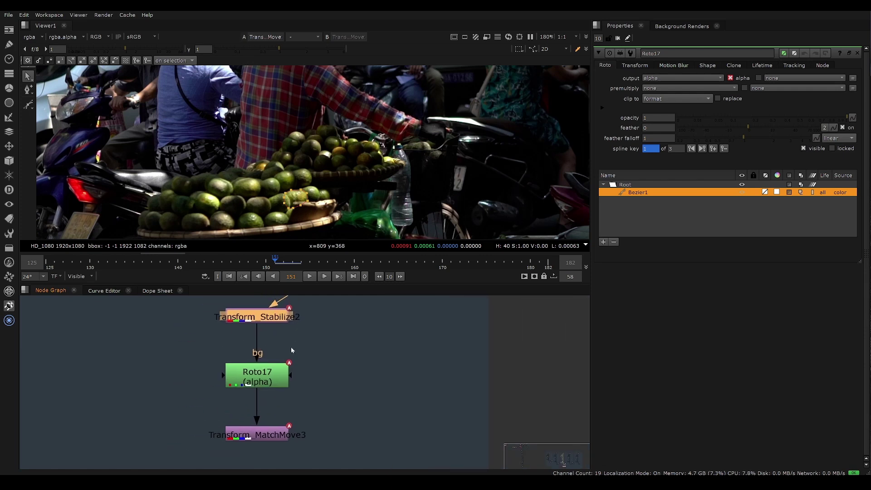
Review the stabilize, roto and match-move chain together with Merge36 and Tracker2 in a maximized node graph
click(270, 369)
click(287, 345)
key(space)
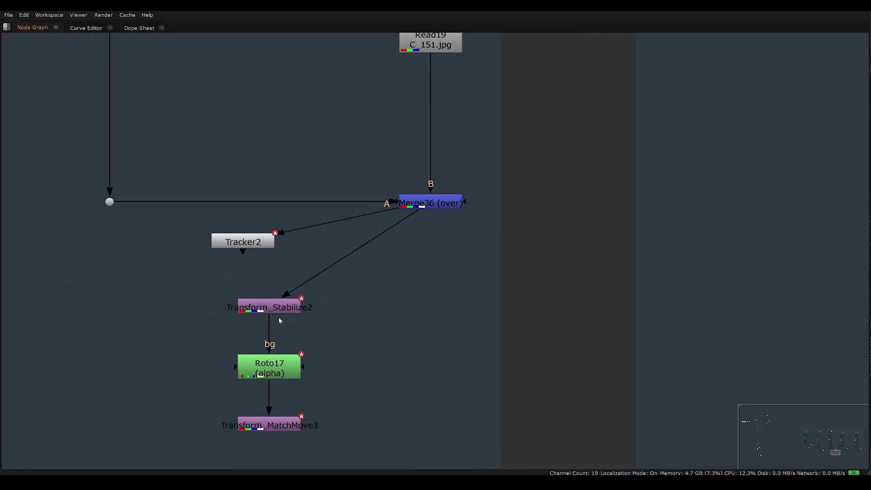
click(291, 368)
click(292, 423)
click(298, 309)
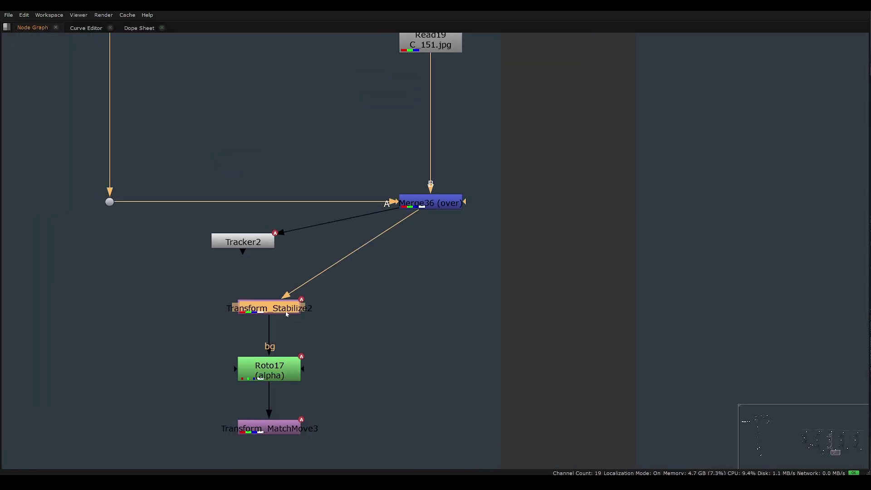
click(336, 311)
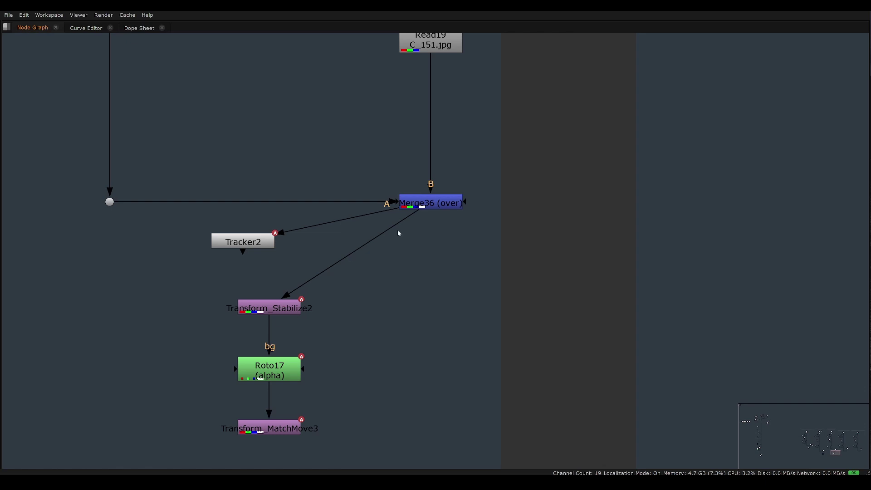
Disconnect Transform_Stabilize2 from Merge36 and view the alpha output of Roto17 and Transform_MatchMove3
drag(410, 217, 313, 289)
key(space)
double_click(287, 369)
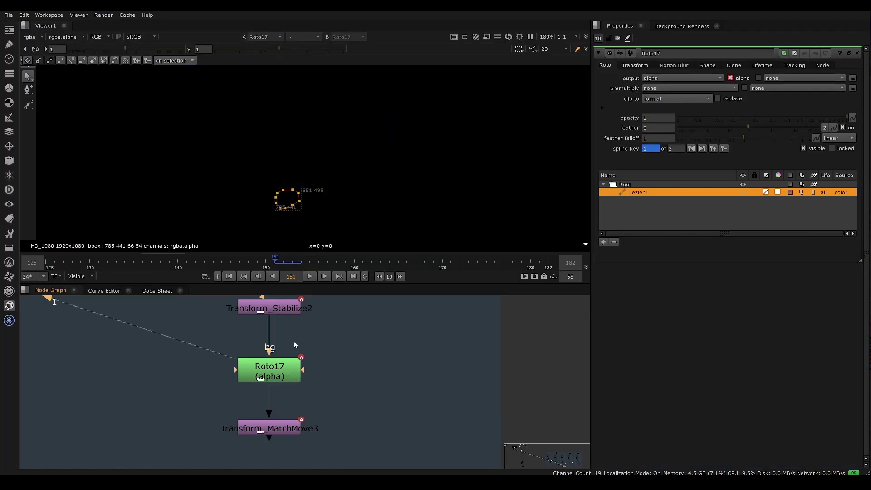
click(295, 430)
key(1)
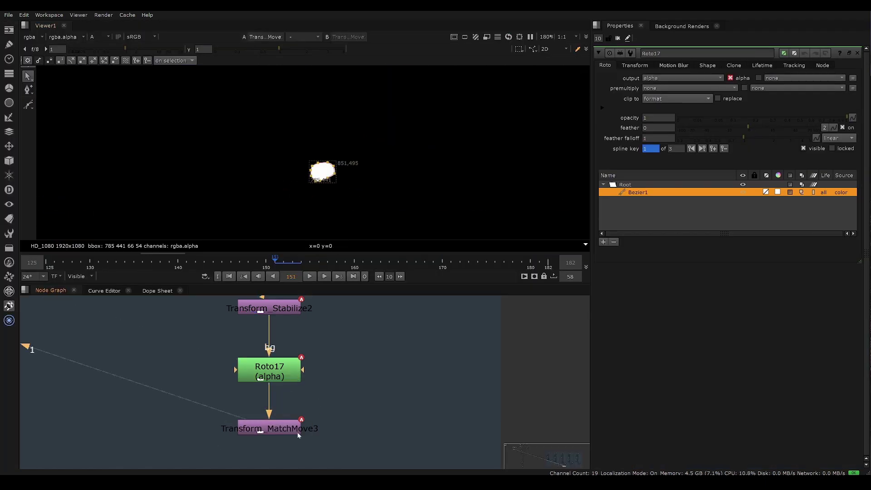
Try disabling Transform_Stabilize2 and detaching it from Roto17, and restore the connection
middle_drag(311, 299, 279, 334)
click(272, 336)
key(d)
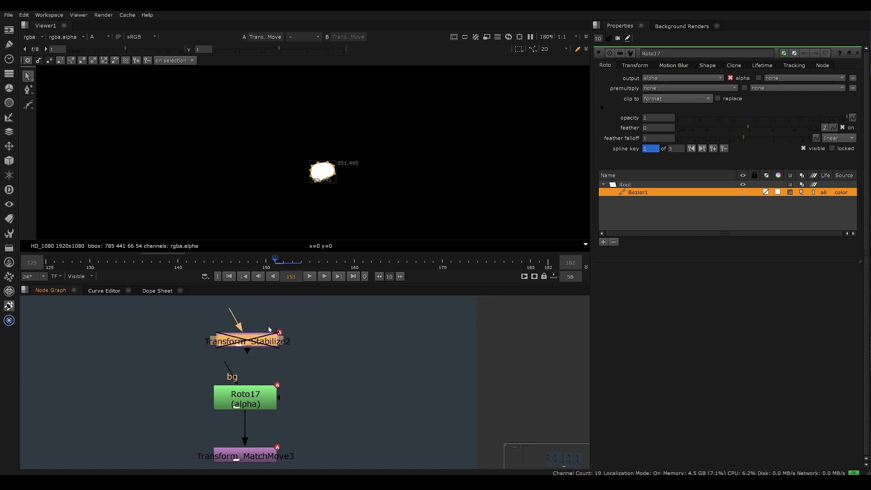
drag(268, 334, 267, 327)
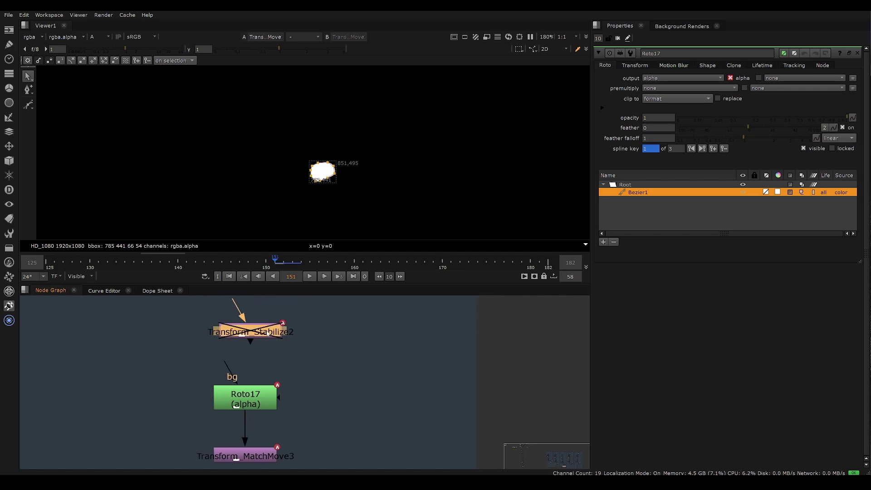
drag(229, 363, 250, 338)
click(284, 331)
Add a Grade node fed by Merge36, with Transform_MatchMove3 connected as its mask, and view it
middle_drag(266, 367, 218, 347)
scroll(213, 353, down, 2)
click(208, 416)
mouse_move(235, 385)
middle_down()
mouse_move(219, 398)
mouse_move(236, 374)
middle_up()
key(1)
key(space)
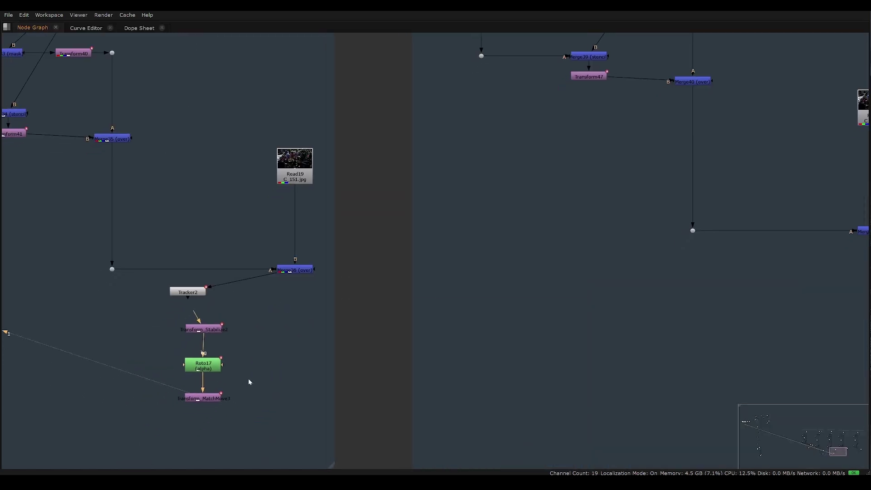
scroll(249, 381, up, 2)
scroll(281, 398, up, 1)
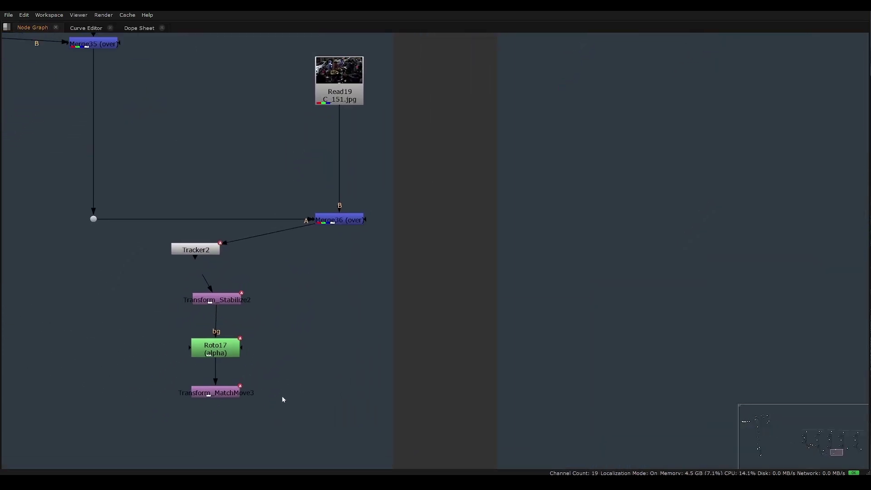
drag(313, 389, 218, 393)
drag(281, 365, 339, 223)
drag(308, 392, 330, 396)
key(space)
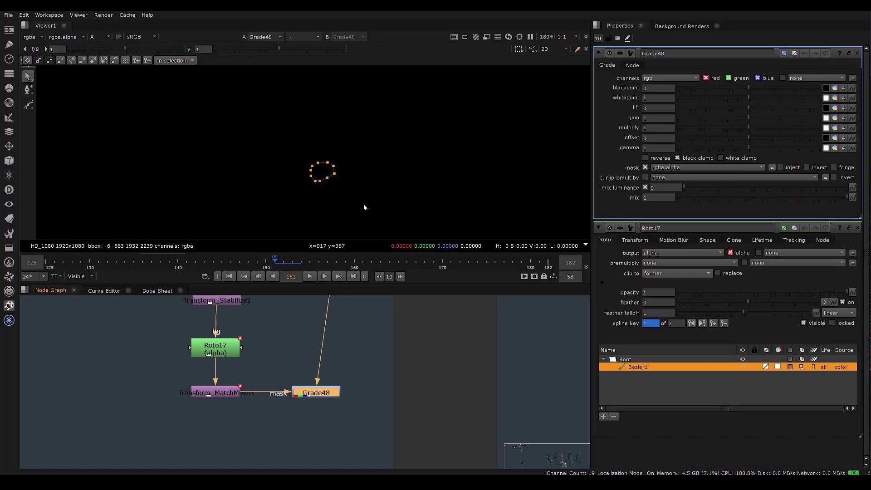
Tint the masked fruit red by setting Grade48's multiply to 1, 0, 0.027419 and 1
click(834, 127)
drag(622, 152, 789, 161)
middle_drag(291, 336, 335, 344)
Insert a Blur node after Transform_MatchMove3 in the mask chain and set its size to 2.3
drag(258, 402, 258, 387)
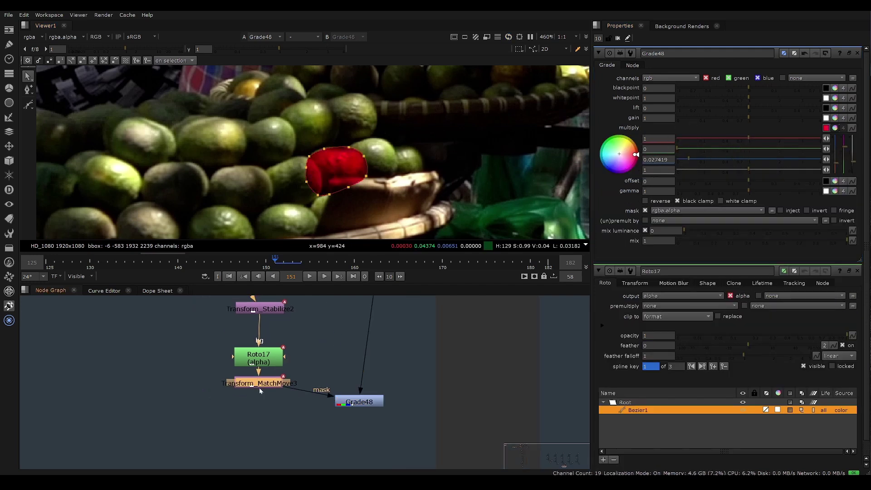
key(b)
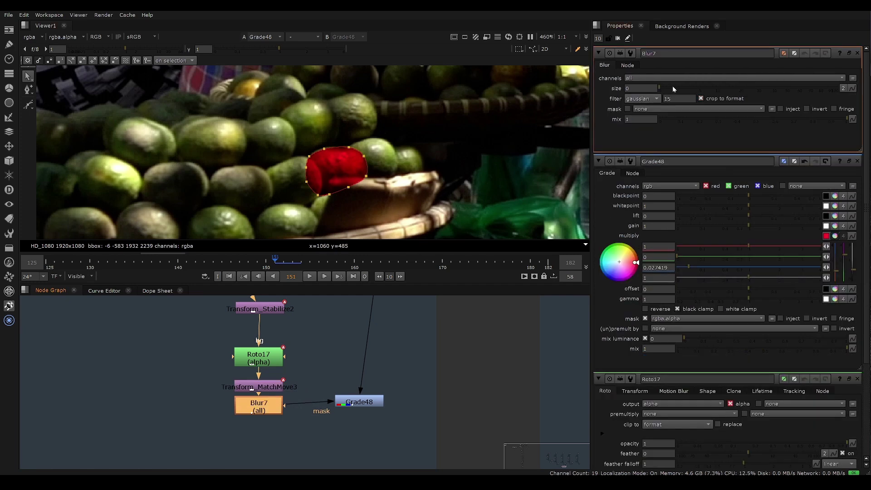
drag(672, 86, 686, 86)
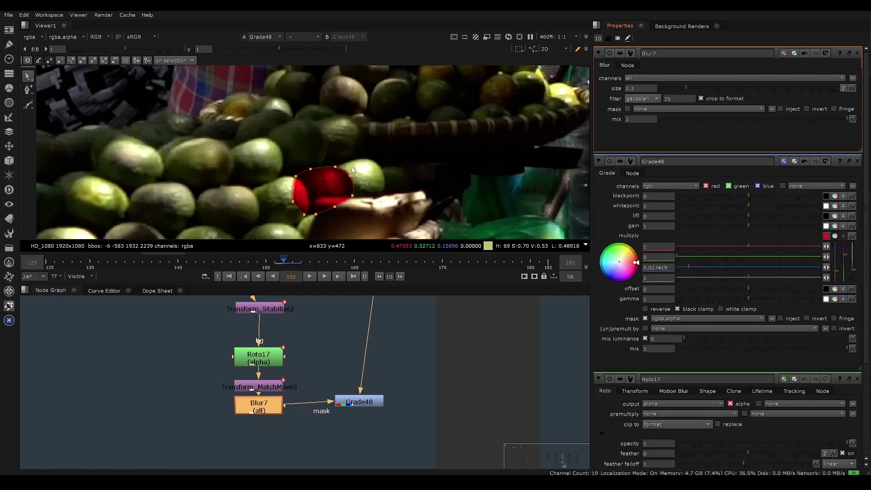
Step back and forth through frames 151 to 153 to check that the red tint follows the fruit
key(Right)
key(Left)
key(Right)
key(Right)
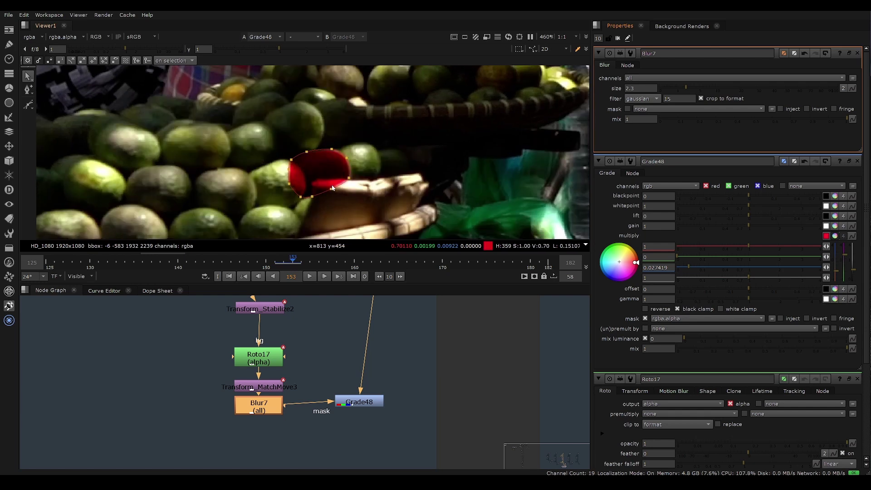
key(Left)
key(Left)
scroll(300, 158, down, 3)
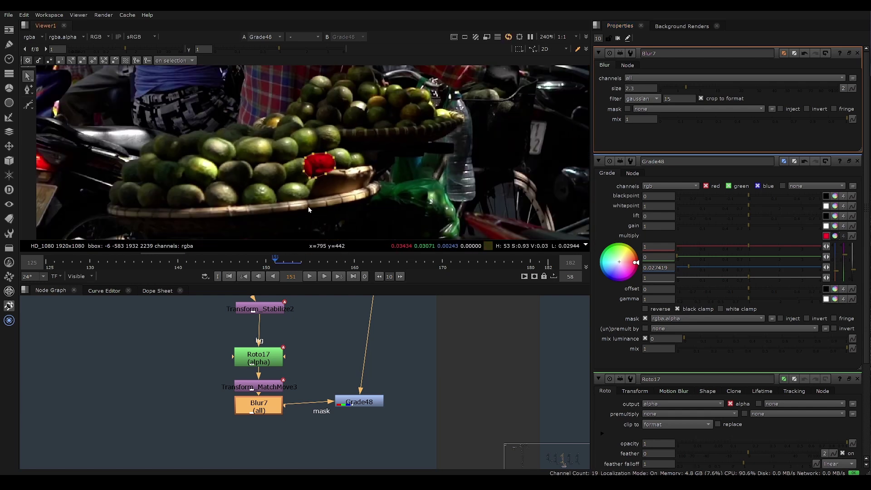
Hide the viewer overlay and inspect the tinted fruit on frame 151 in the whole plate and close up
key(q)
key(f)
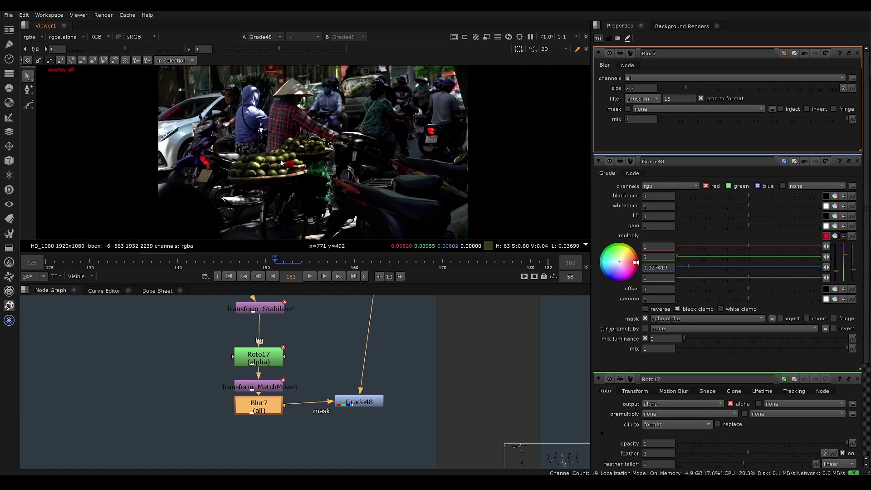
scroll(308, 153, up, 4)
scroll(286, 172, up, 4)
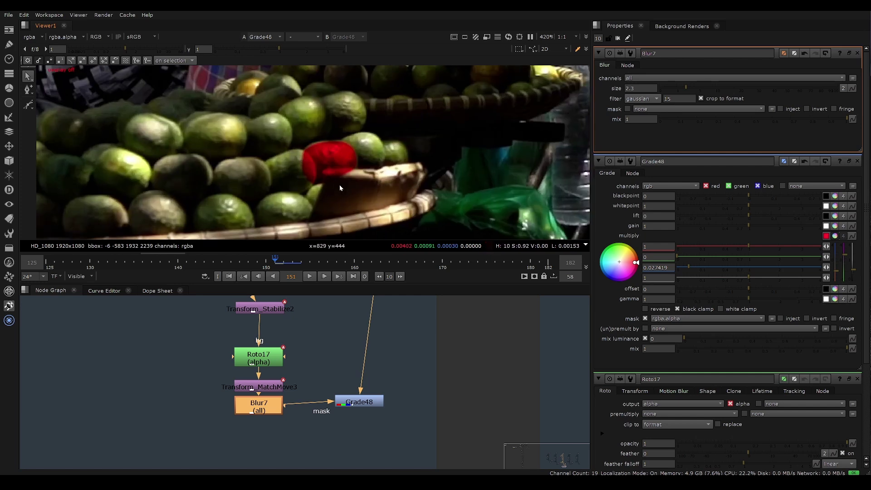
scroll(341, 192, down, 4)
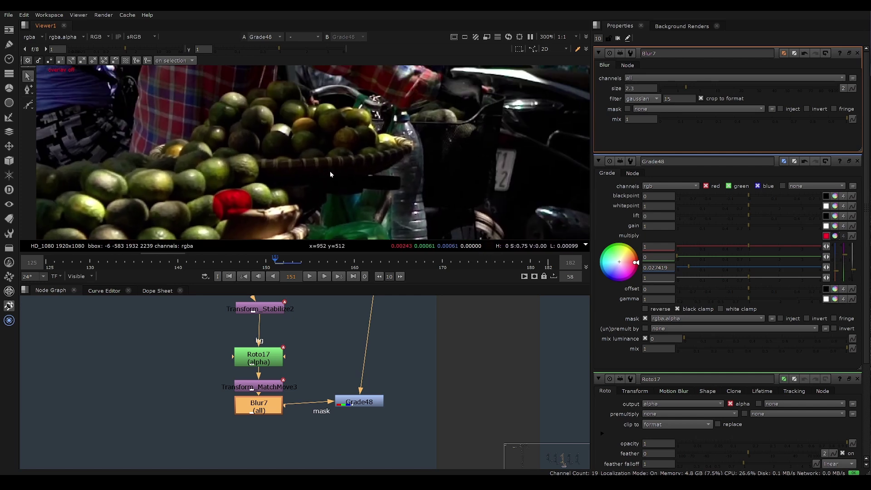
key(f)
scroll(343, 133, up, 2)
scroll(335, 119, up, 2)
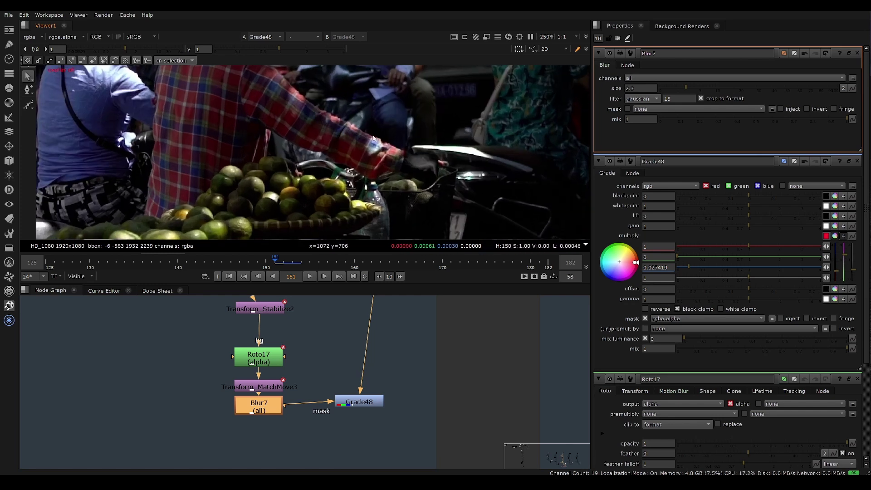
Examine the plate around the tinted fruit and review the node chain from Transform_Stabilize2 to Grade48's mask
middle_drag(240, 72, 387, 100)
middle_drag(329, 175, 352, 151)
scroll(345, 152, down, 3)
middle_drag(345, 205, 318, 140)
middle_drag(252, 335, 204, 334)
drag(301, 402, 325, 410)
middle_drag(234, 352, 257, 383)
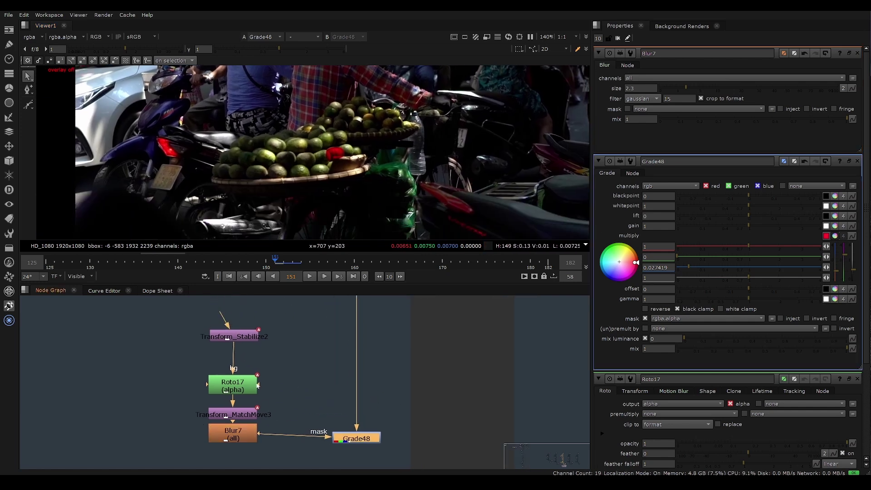
click(245, 336)
middle_drag(343, 386, 283, 383)
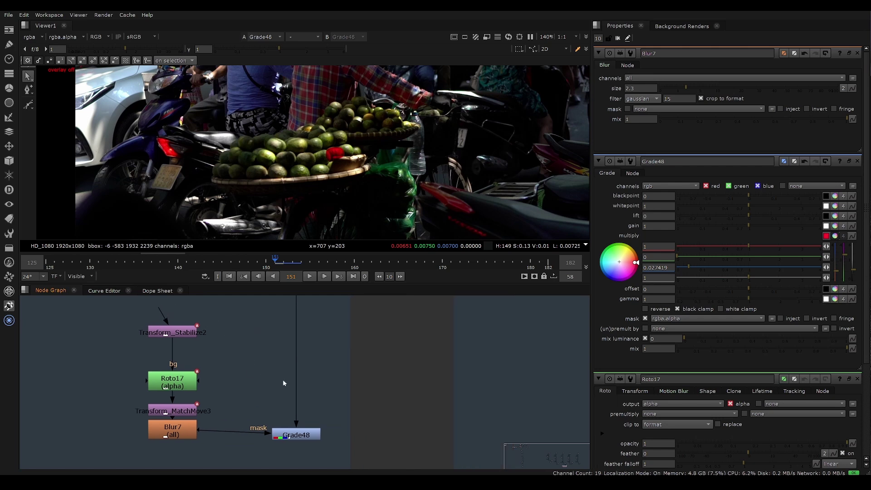
click(278, 480)
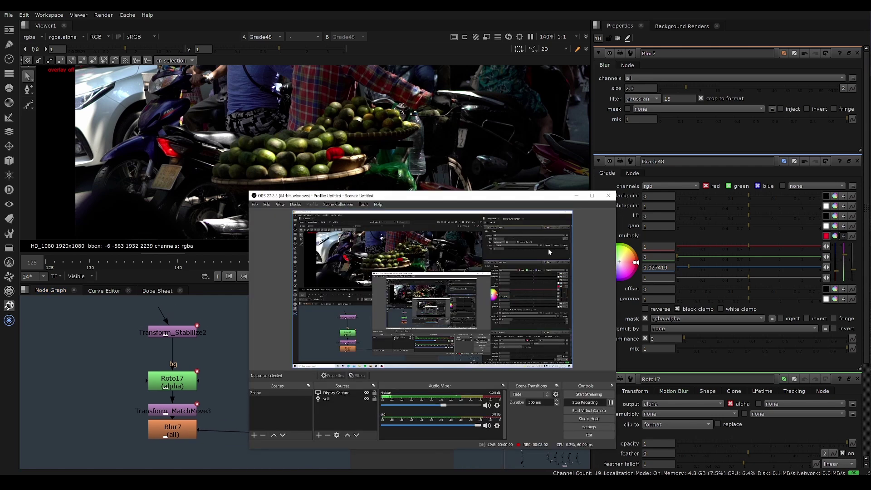
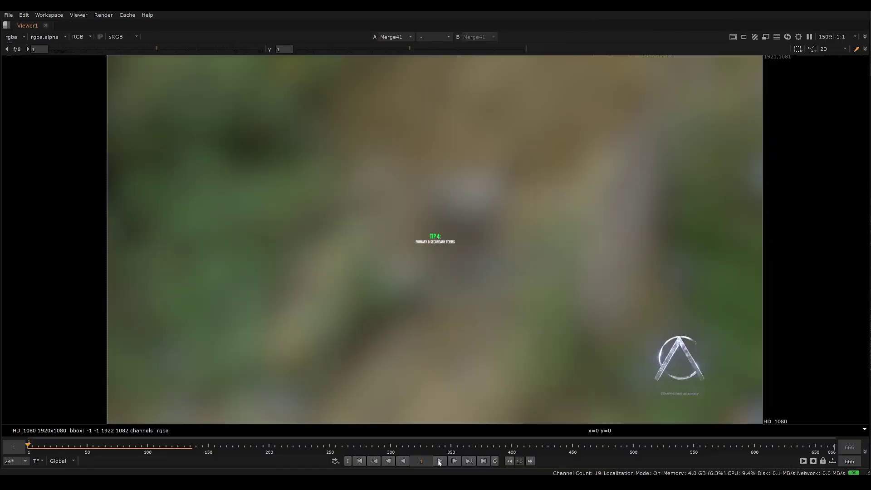
Play the Tip 4 title in Merge41 from frame 1, stop playback and scrub to frame 73
click(439, 461)
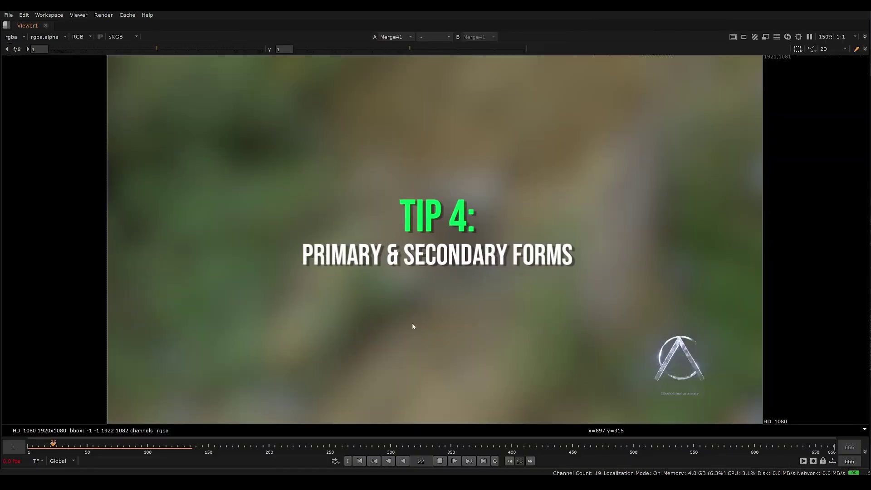
click(441, 461)
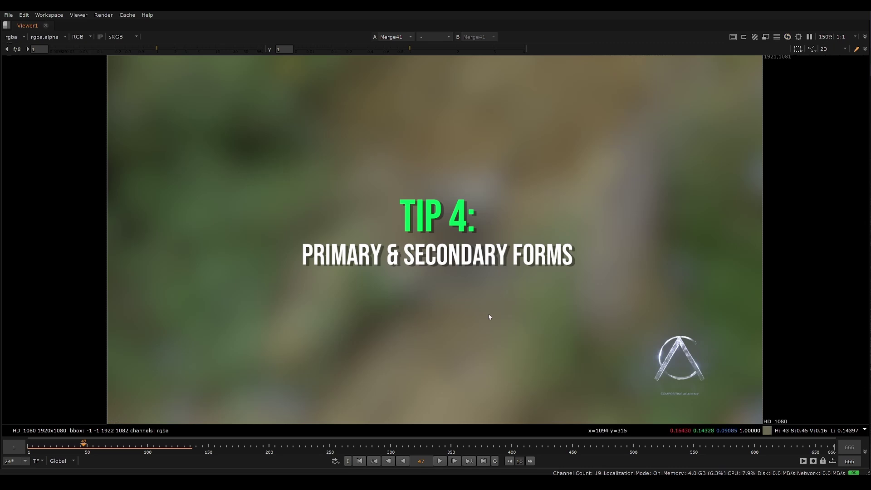
drag(91, 438, 115, 446)
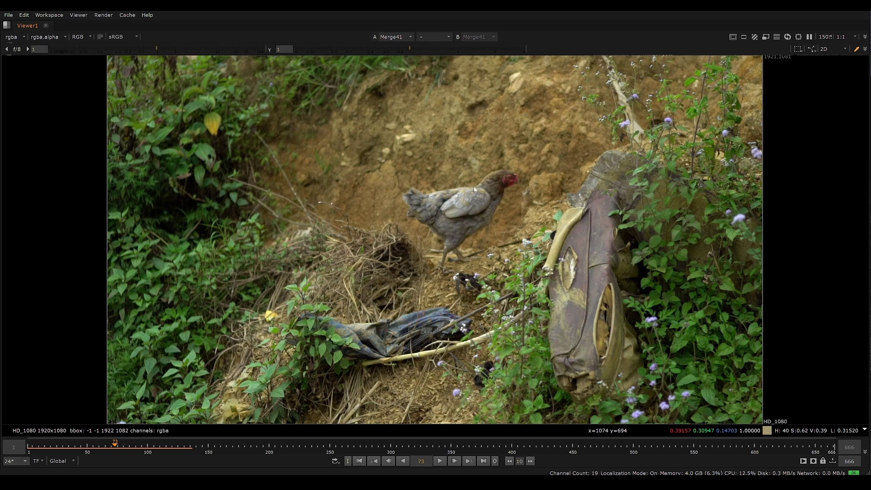
Scrub the hen footage to frame 84 and examine the hen and the surrounding foliage close up
middle_drag(465, 205, 465, 218)
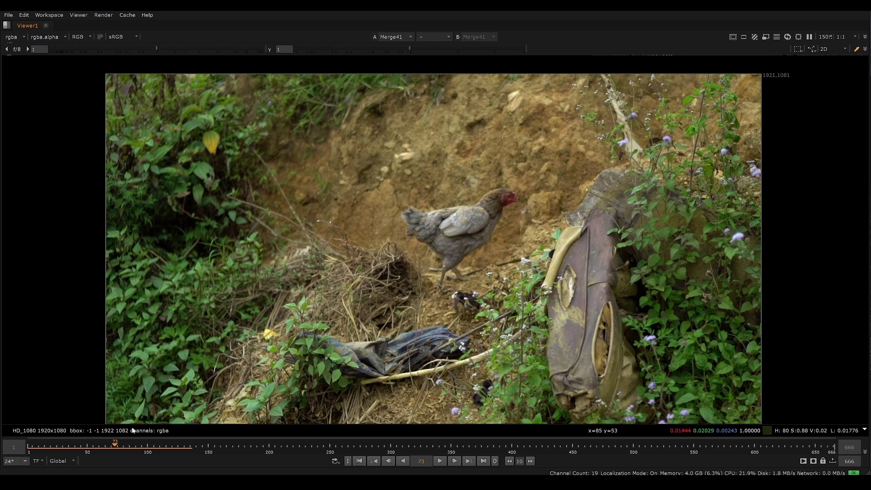
mouse_move(116, 445)
mouse_down()
mouse_move(152, 446)
mouse_move(112, 444)
mouse_move(138, 443)
mouse_move(128, 445)
mouse_up()
scroll(484, 249, up, 3)
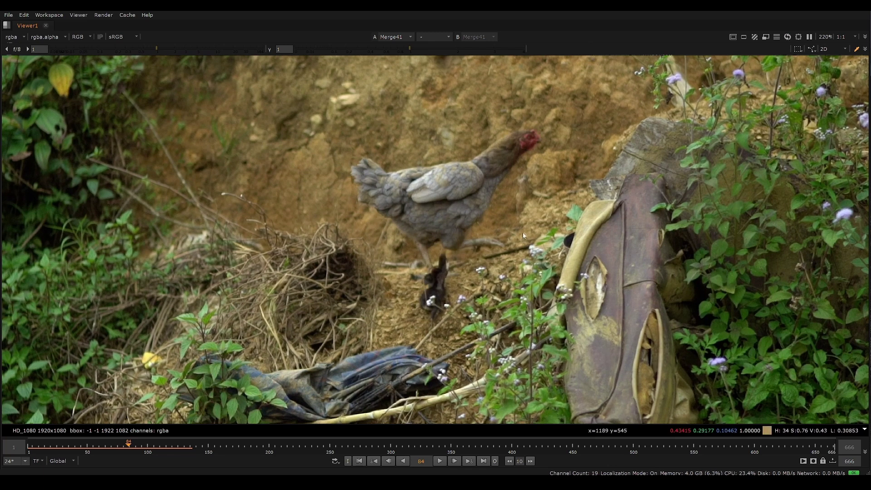
middle_drag(423, 225, 376, 239)
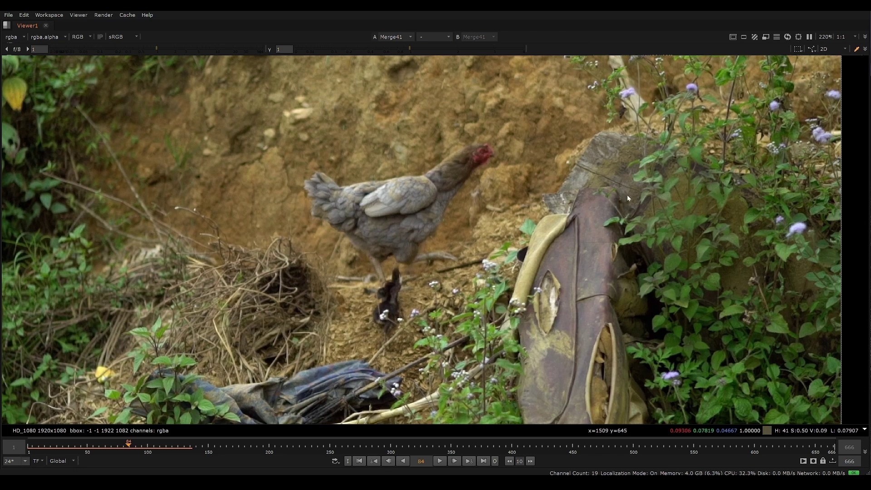
Examine the hen's body, wing and tail silhouette on frame 84, close up and in the wider plate
scroll(368, 208, up, 5)
middle_drag(417, 176, 410, 187)
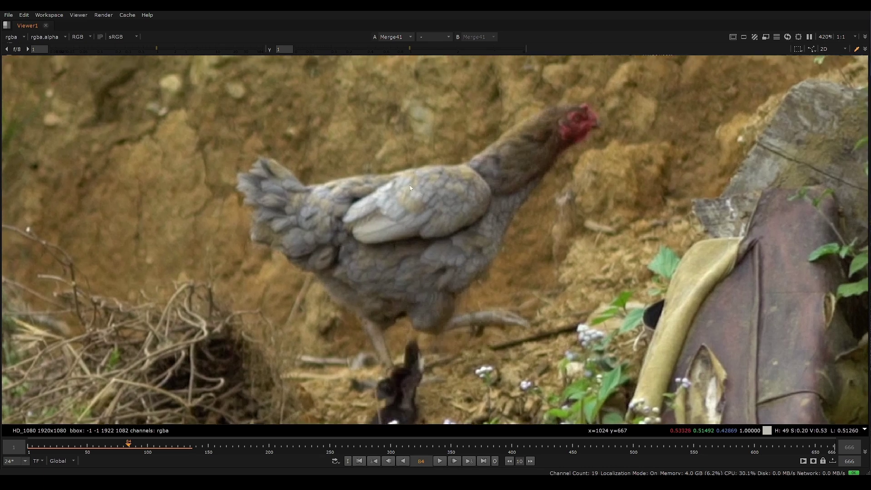
scroll(406, 201, down, 3)
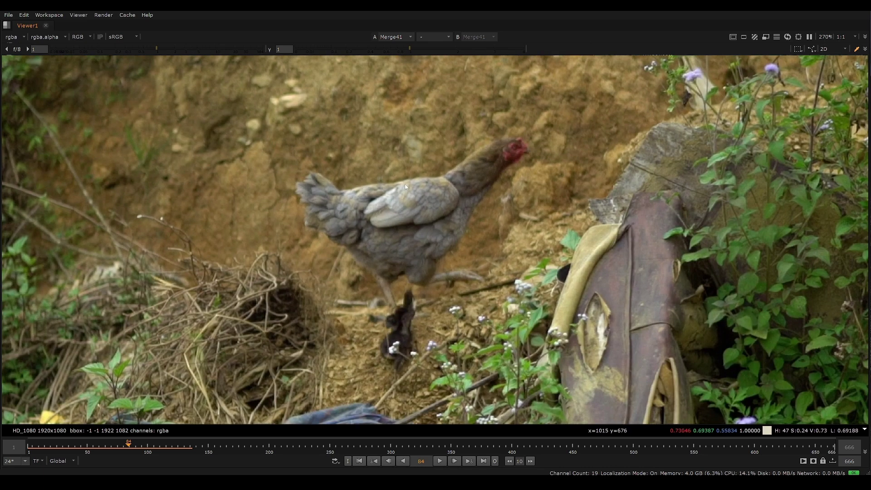
scroll(421, 194, down, 1)
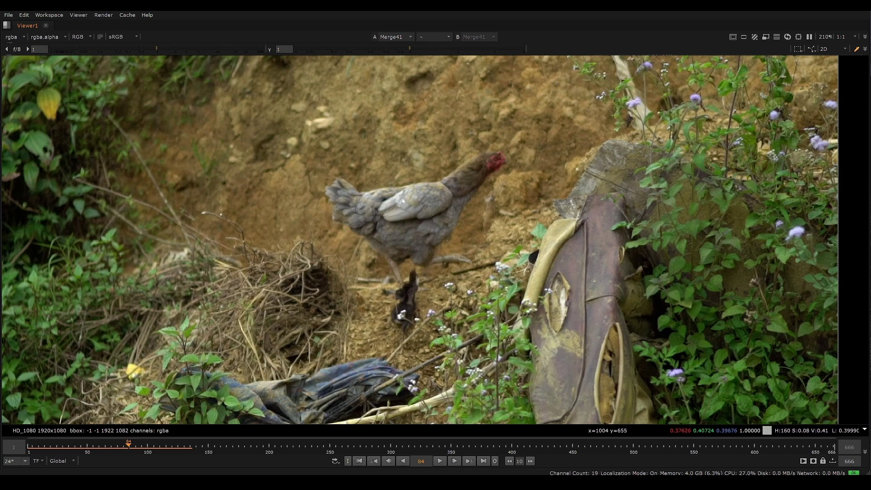
scroll(411, 195, up, 3)
middle_drag(411, 196, 416, 234)
scroll(415, 234, down, 2)
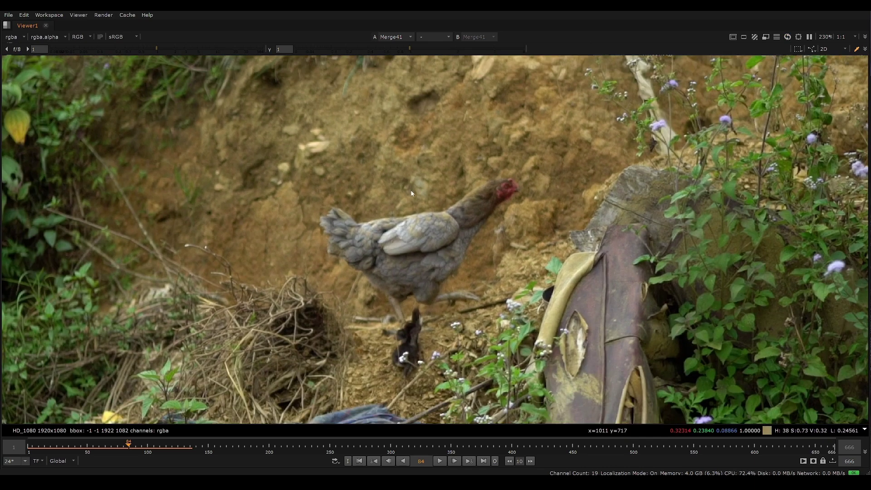
Restore the full workspace layout and add a Roto node below Merge41 in the node graph
key(space)
middle_drag(362, 149, 276, 168)
middle_drag(319, 397, 312, 316)
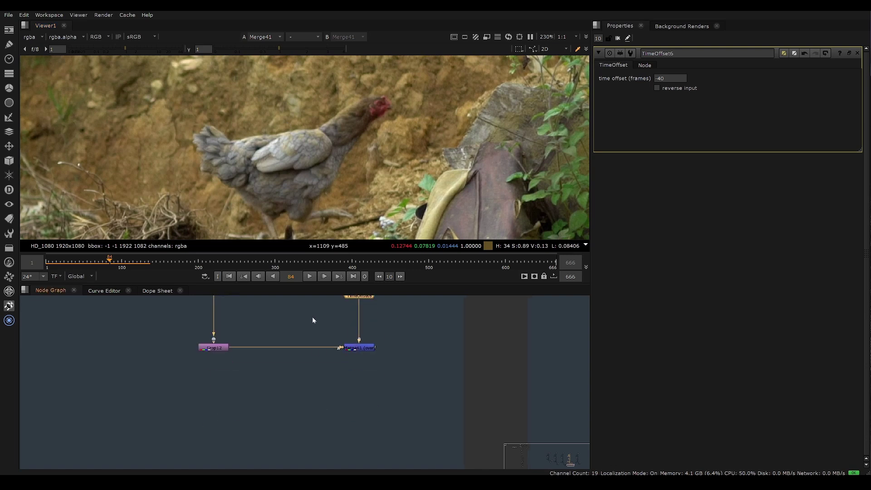
scroll(337, 366, up, 3)
key(o)
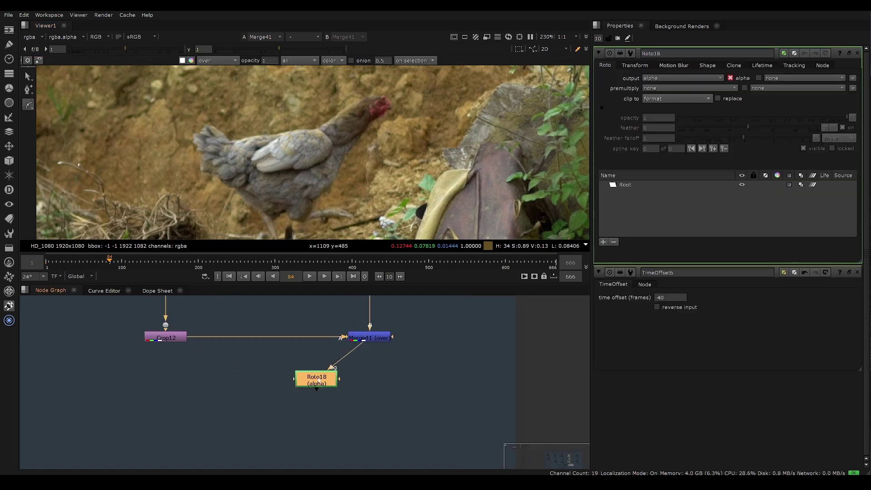
Start a Bezier shape in Roto18 along the hen's upper back, from the base of the tail to the neck
scroll(264, 141, up, 4)
drag(213, 138, 218, 134)
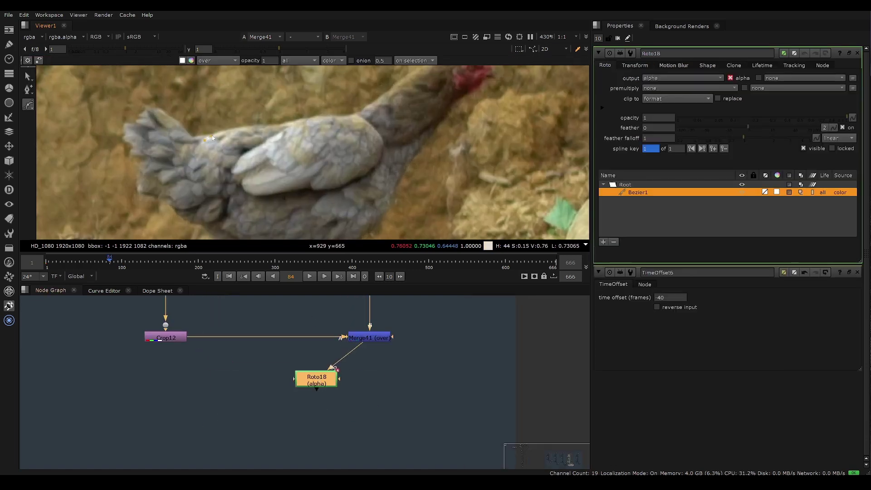
scroll(234, 131, up, 3)
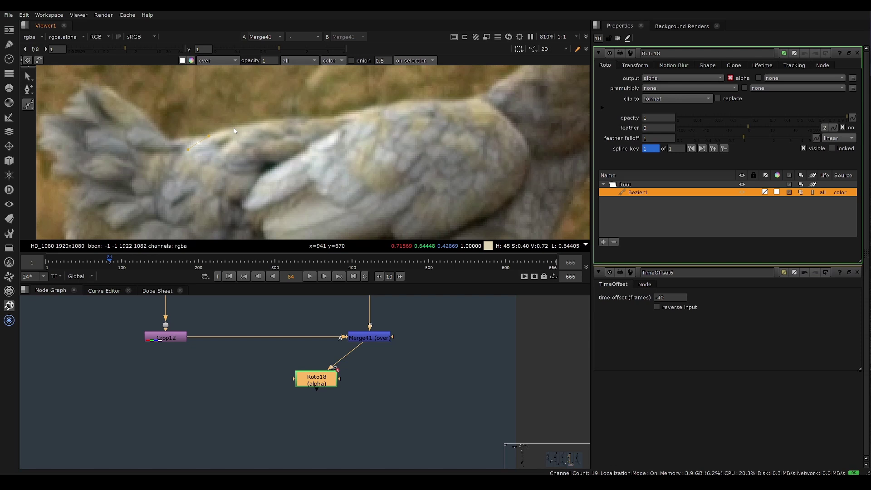
click(290, 120)
click(346, 113)
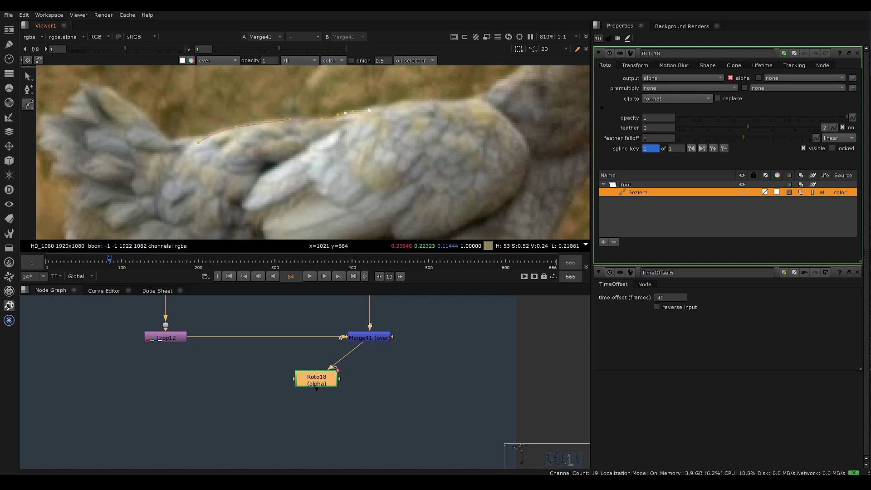
click(404, 101)
click(465, 99)
Continue the Bezier down through the wing and back toward the tail, and close the shape
scroll(484, 82, down, 2)
click(483, 164)
click(448, 179)
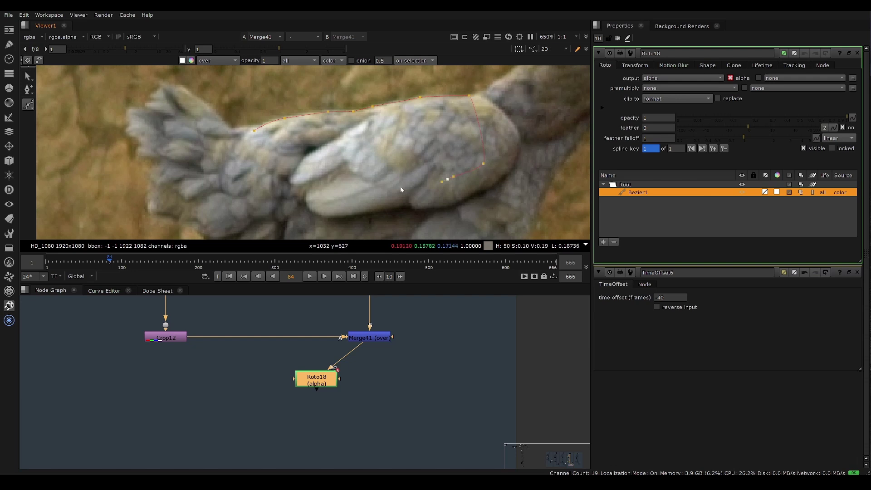
click(346, 192)
click(292, 186)
key(Return)
click(28, 105)
scroll(291, 136, up, 2)
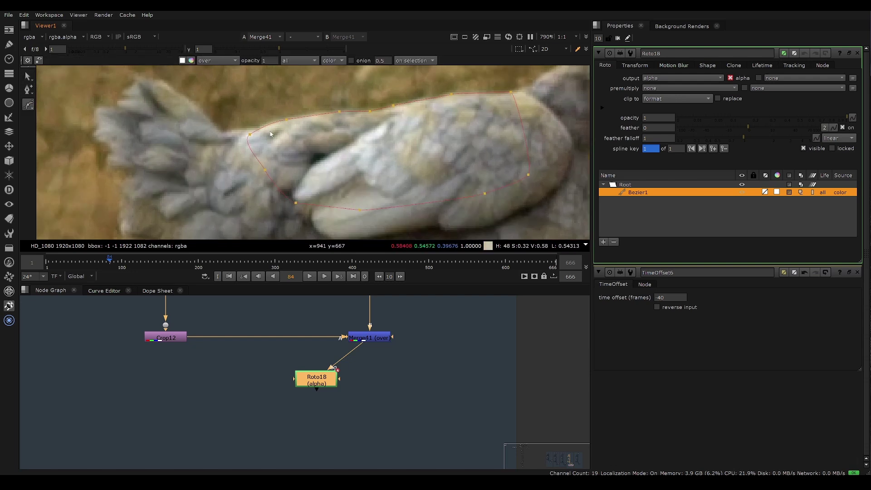
scroll(271, 134, down, 3)
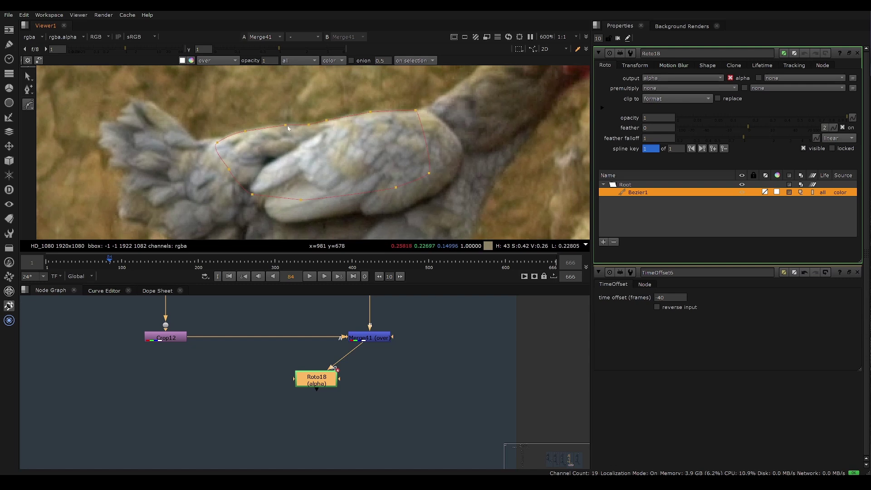
scroll(239, 139, up, 2)
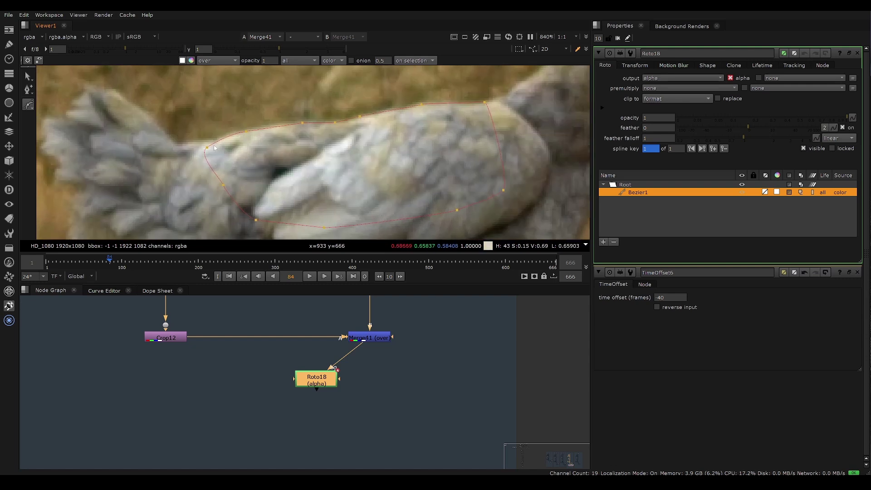
Try adding extra points along the upper edge of the back shape, and undo the point edits
click(28, 77)
ctrl+alt+drag(223, 138, 269, 126)
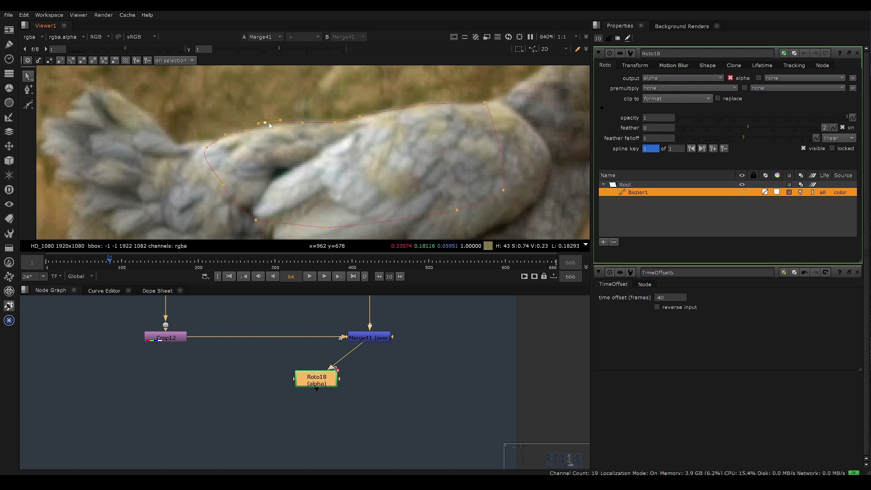
ctrl+alt+click(280, 116)
key(ctrl+z)
key(ctrl+z)
key(ctrl+z)
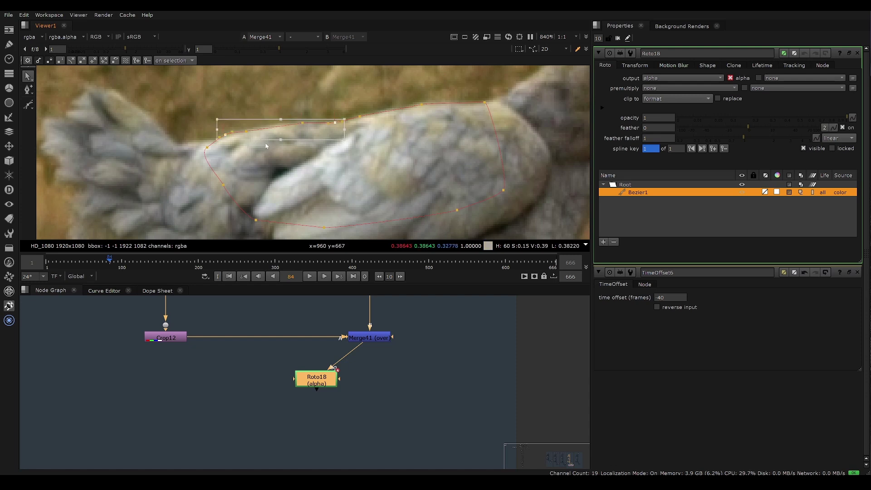
Draw a small closed Bezier around the feather detail on the back edge just in front of the tail
click(28, 105)
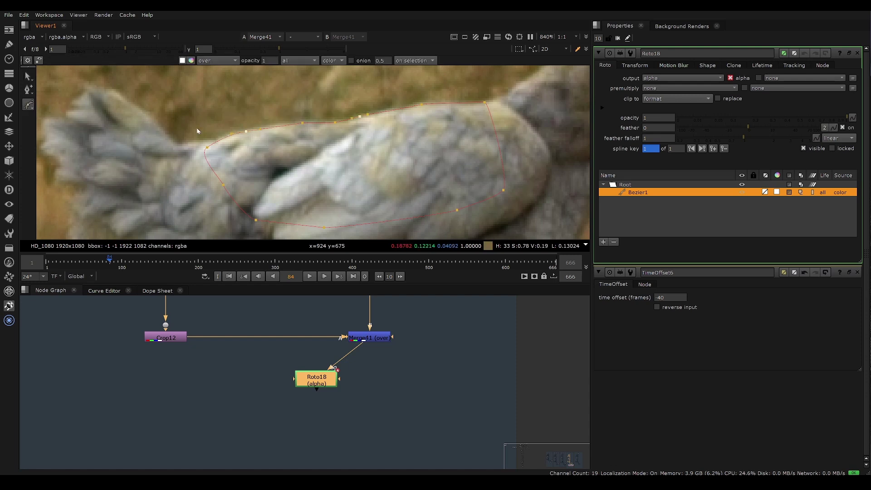
click(221, 149)
scroll(222, 144, up, 2)
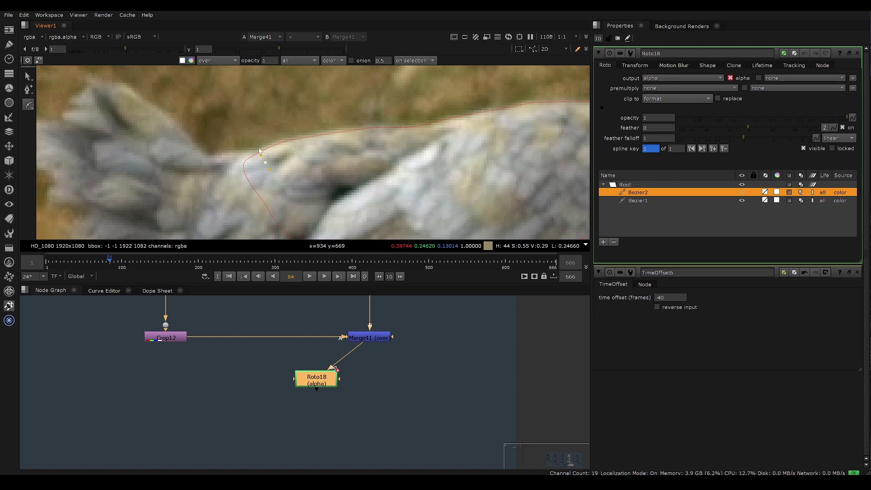
click(258, 148)
click(273, 141)
click(287, 139)
click(294, 147)
click(286, 160)
click(277, 164)
key(Return)
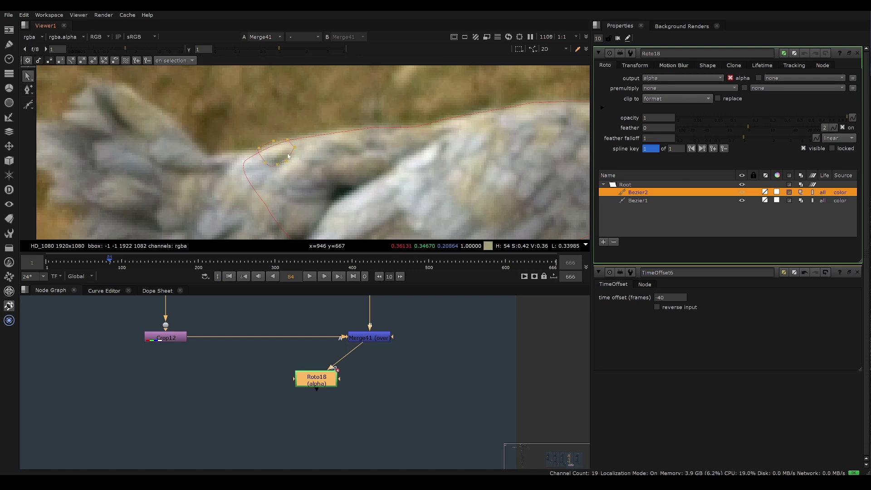
Set the small feather shape's colour to light green with R 0.26, G 1 and B 0.29
middle_drag(302, 151, 283, 158)
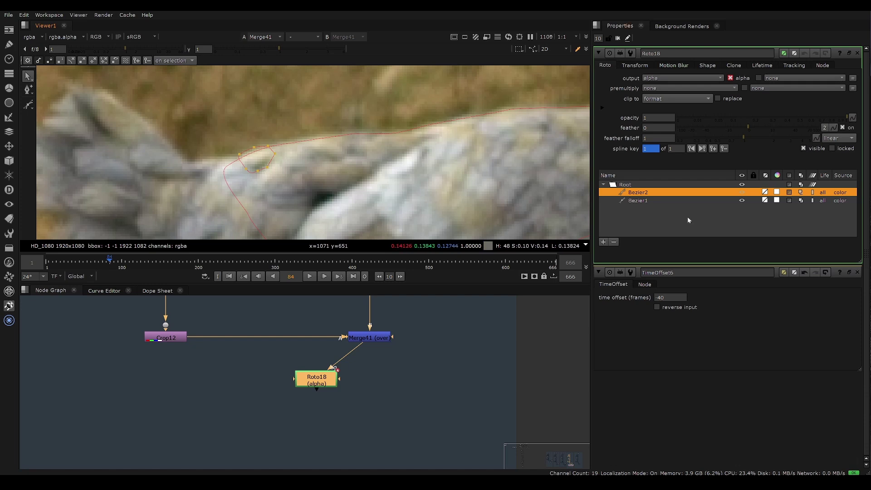
click(777, 192)
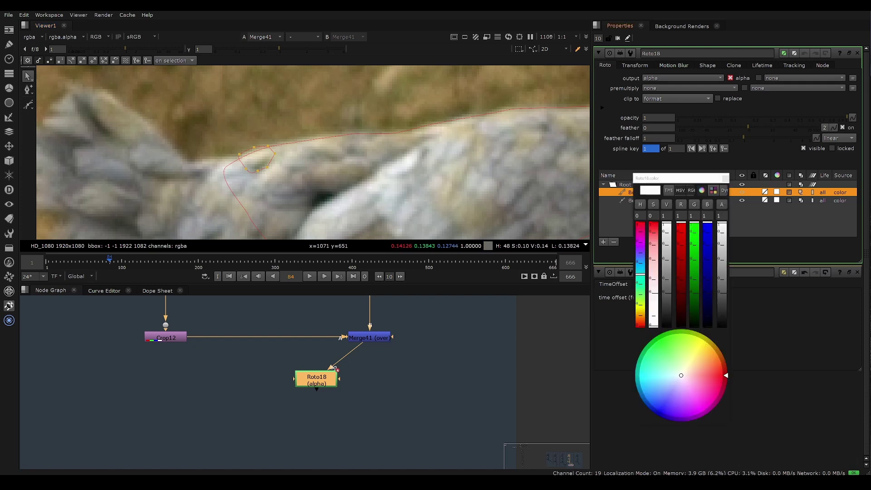
drag(682, 386, 665, 350)
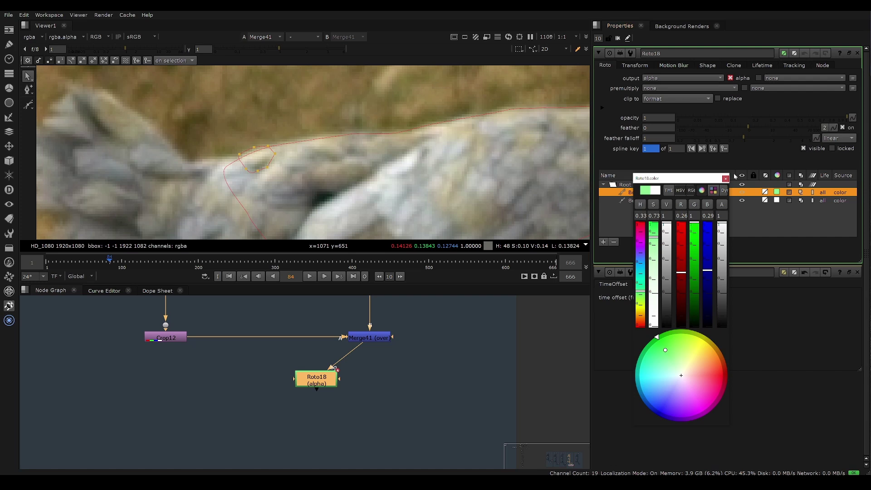
click(725, 178)
click(312, 167)
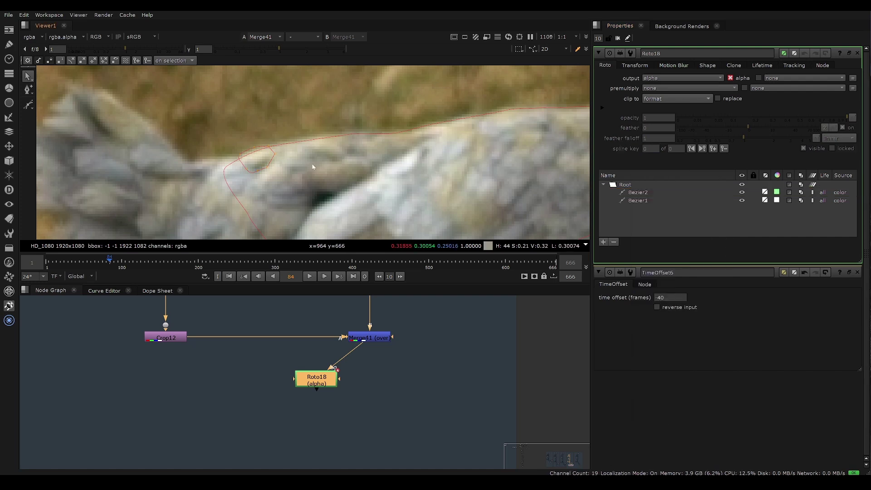
Set the overlay colour of the small feather shape, Bezier2, to pure green
click(269, 160)
click(765, 192)
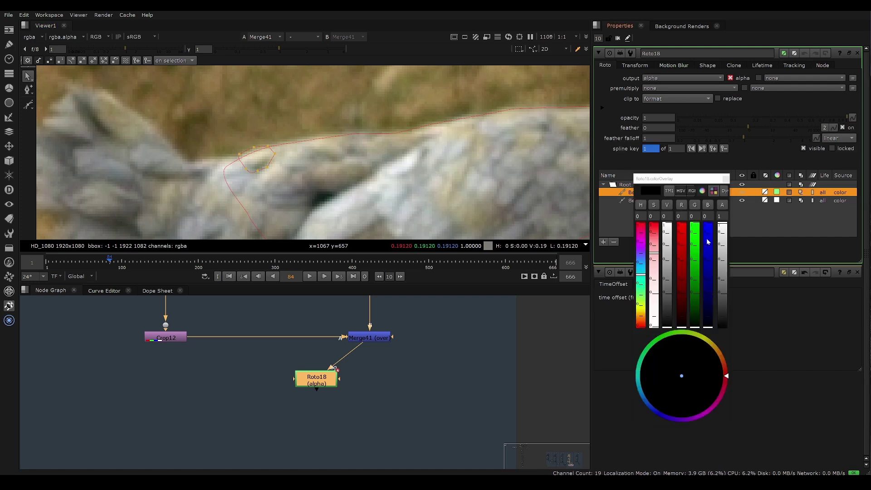
click(322, 147)
scroll(322, 149, down, 6)
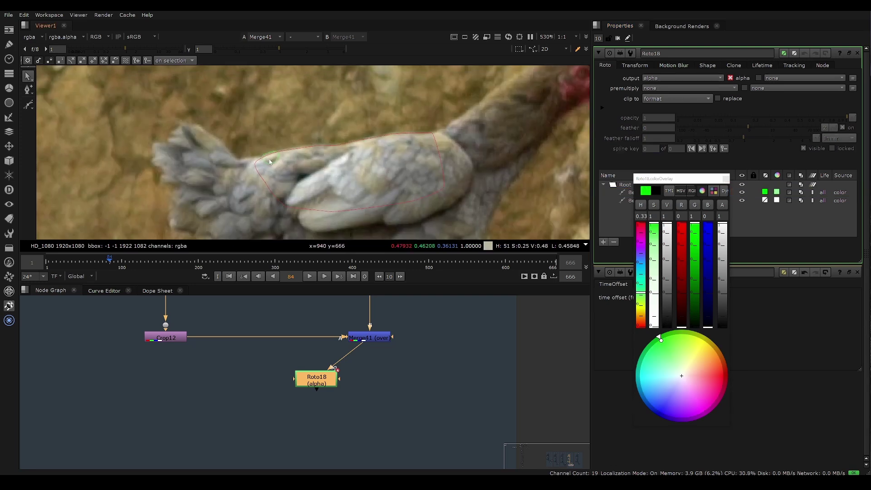
Select the overlapping points of Bezier1 and Bezier2 and examine how the small feather shape sits on the back shape
scroll(322, 149, up, 3)
click(293, 147)
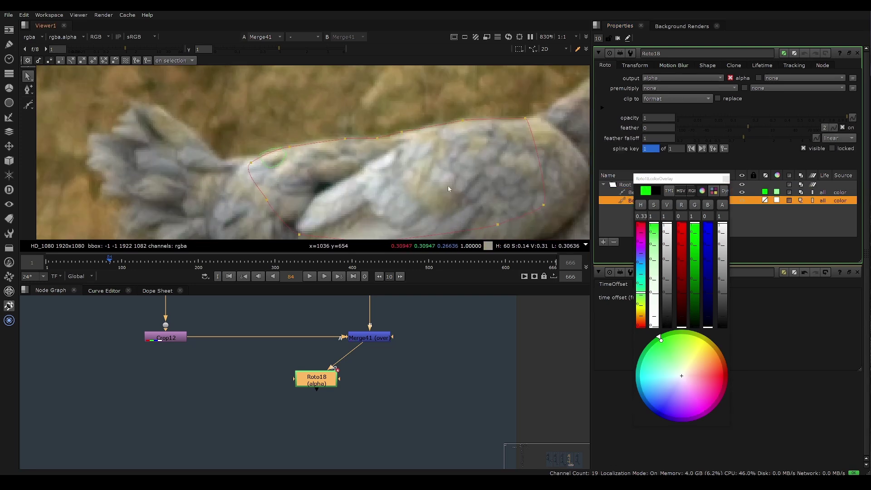
click(285, 165)
scroll(254, 156, up, 3)
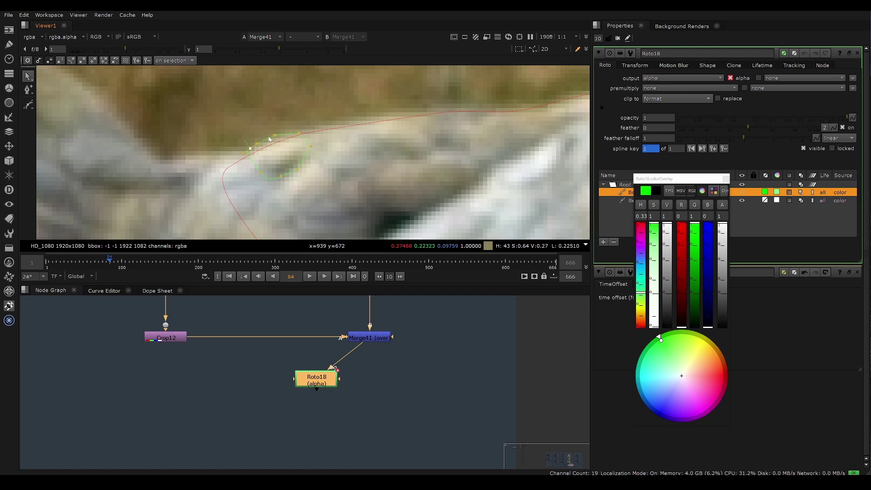
drag(352, 122, 204, 187)
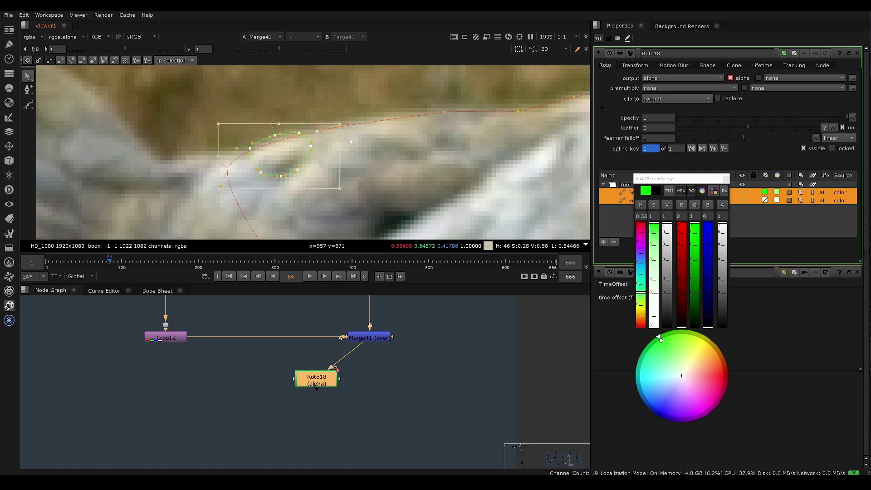
scroll(299, 146, down, 3)
scroll(278, 156, down, 2)
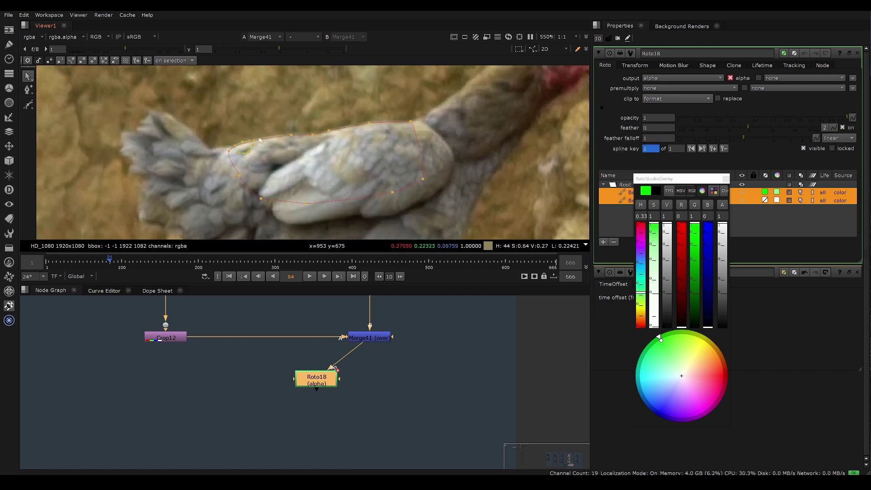
scroll(333, 150, down, 1)
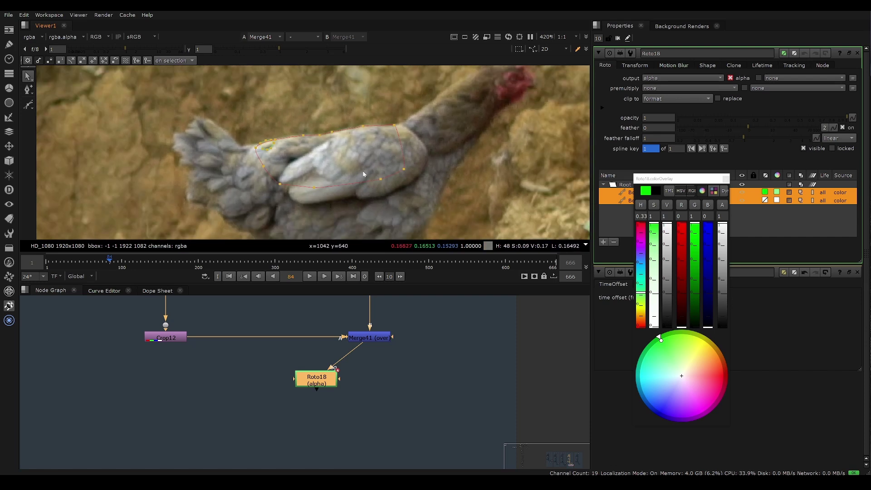
Draw a closed Bezier around the upper tail feathers, from the tail base over the tip and back underneath
middle_drag(363, 170, 425, 174)
scroll(291, 152, up, 1)
middle_drag(263, 132, 298, 137)
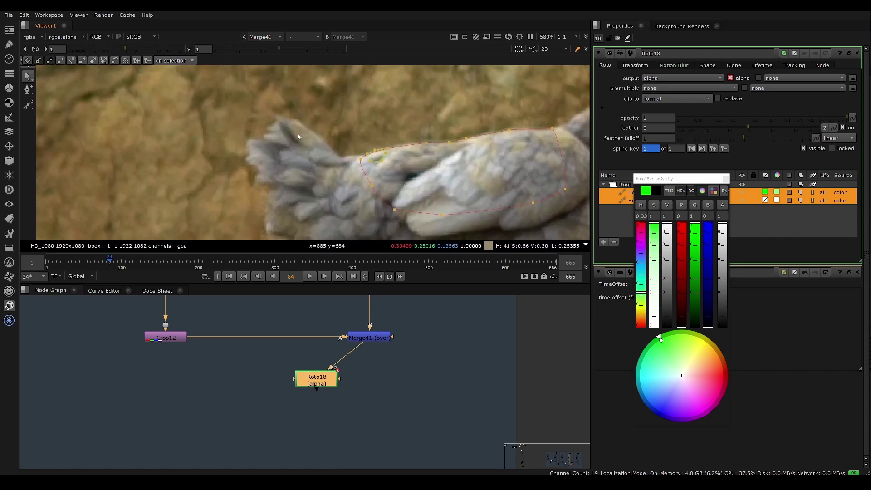
click(28, 104)
scroll(315, 147, up, 1)
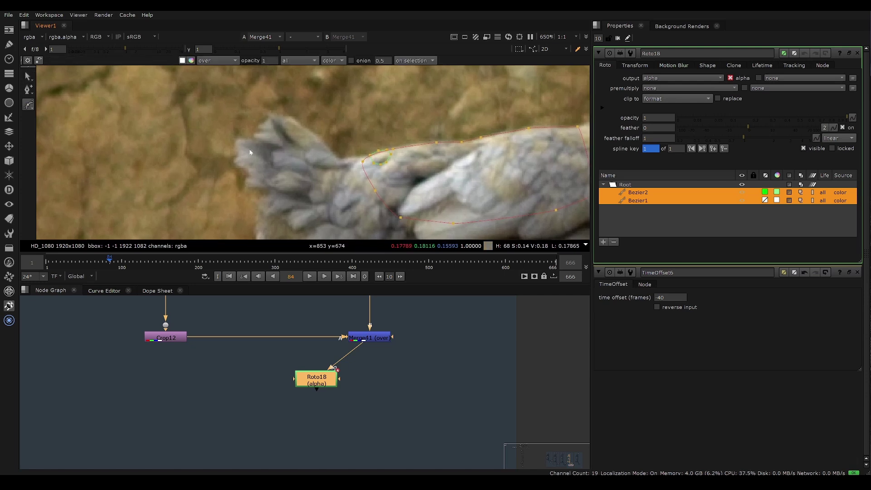
click(336, 160)
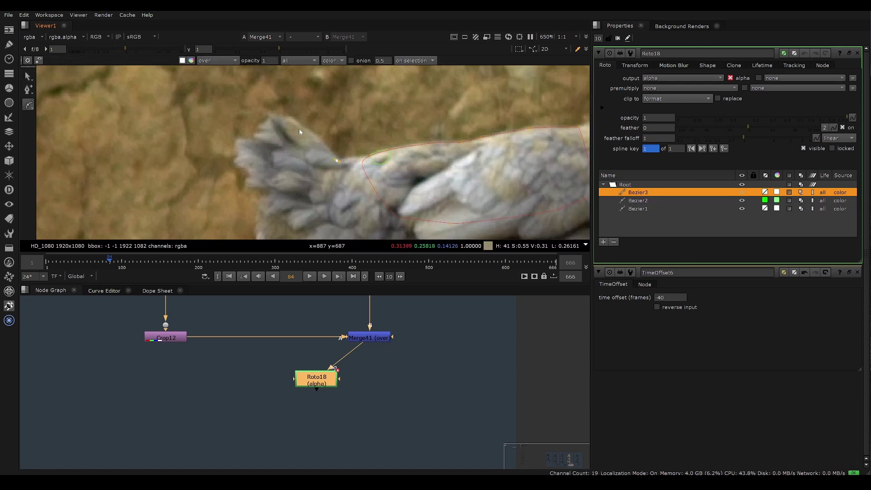
click(312, 132)
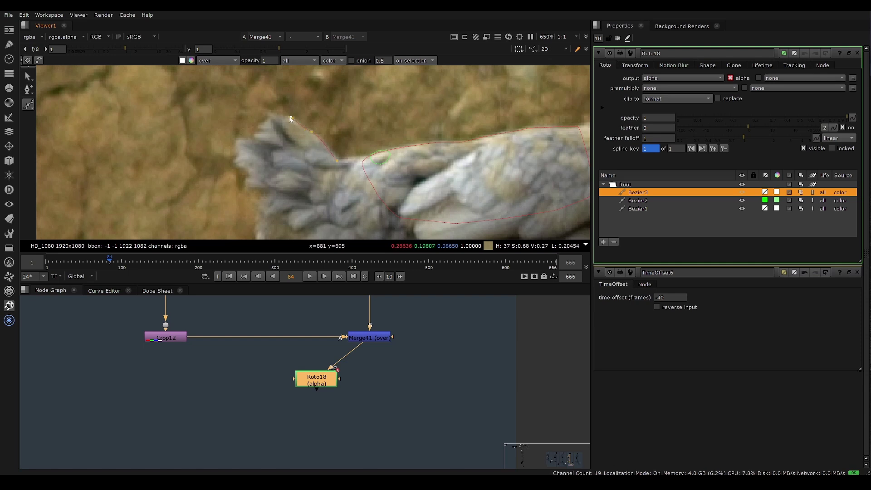
click(288, 117)
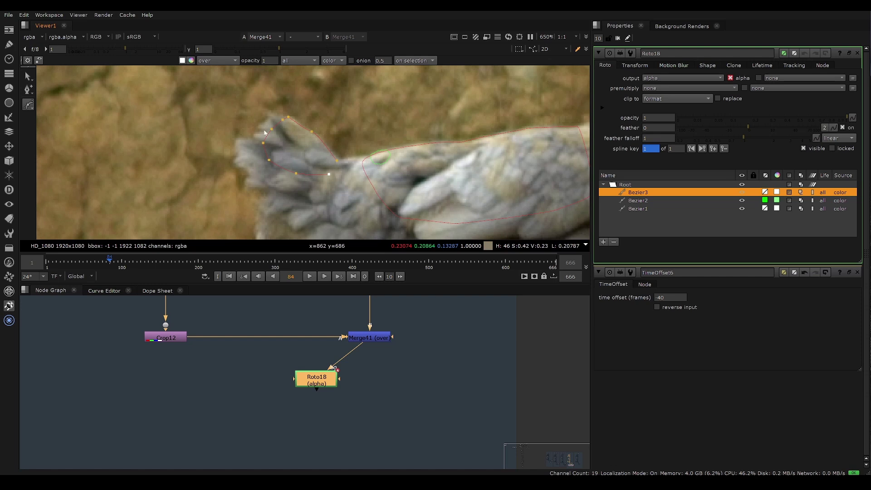
key(Return)
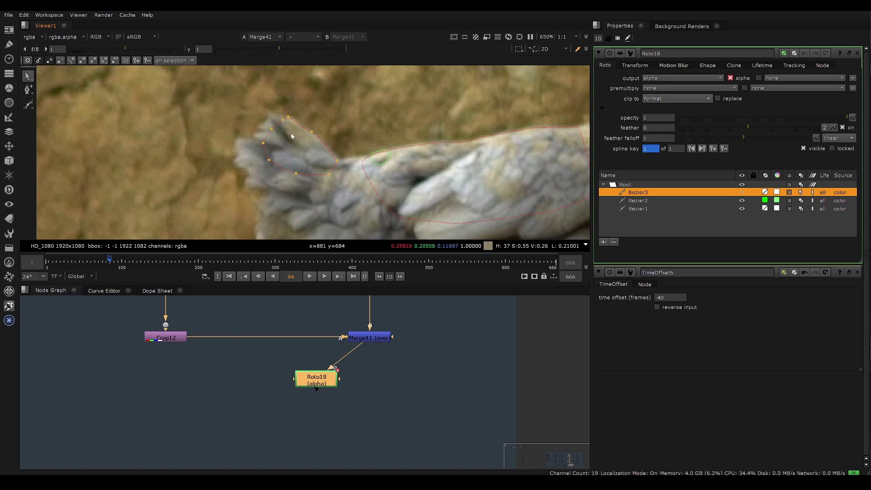
Select all points of the upper tail feather shape on the hen and delete the shape
drag(253, 92, 346, 183)
key(Delete)
scroll(295, 146, down, 1)
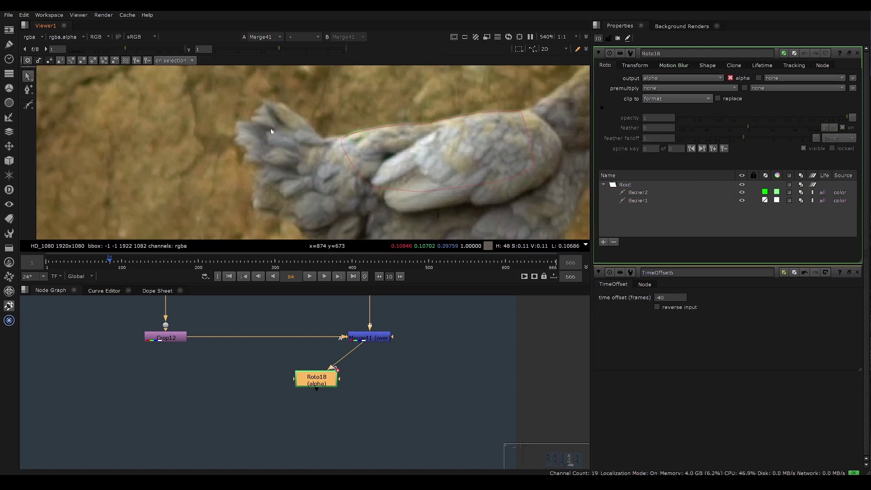
scroll(336, 173, down, 5)
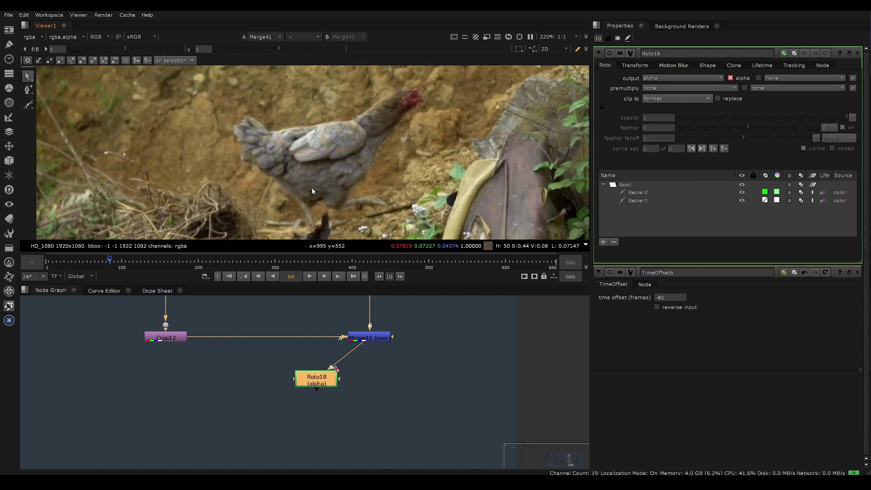
scroll(307, 180, up, 3)
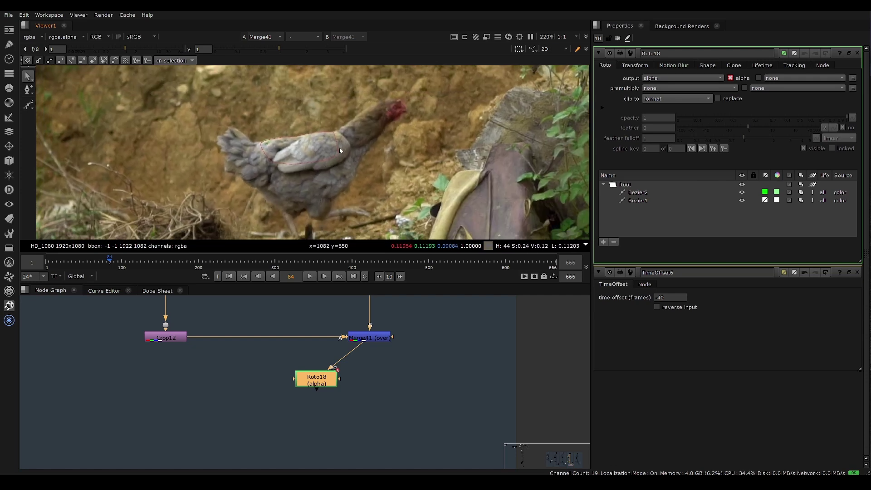
Draw a closed Bezier around the hen's wing, following its lower edge and the shoulder, and back along the upper edge
click(363, 143)
scroll(350, 132, up, 3)
scroll(329, 134, down, 4)
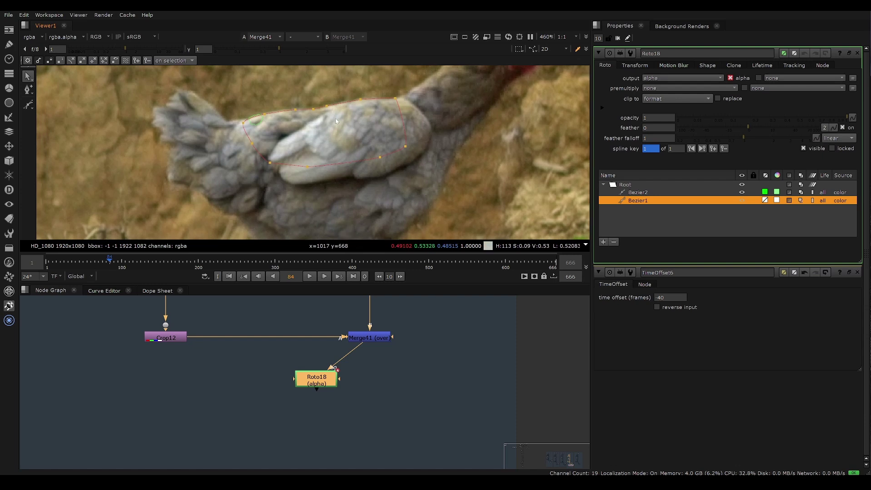
scroll(158, 130, up, 2)
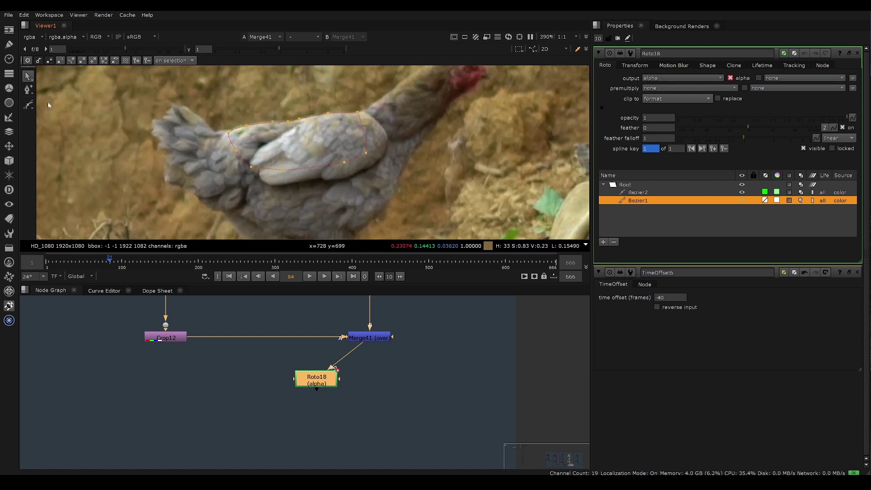
key(v)
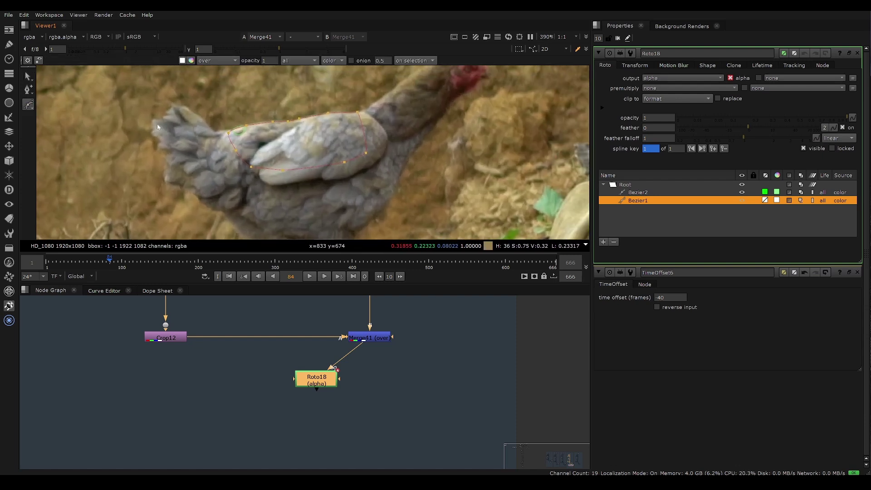
click(292, 130)
click(265, 142)
click(248, 158)
click(251, 172)
click(271, 180)
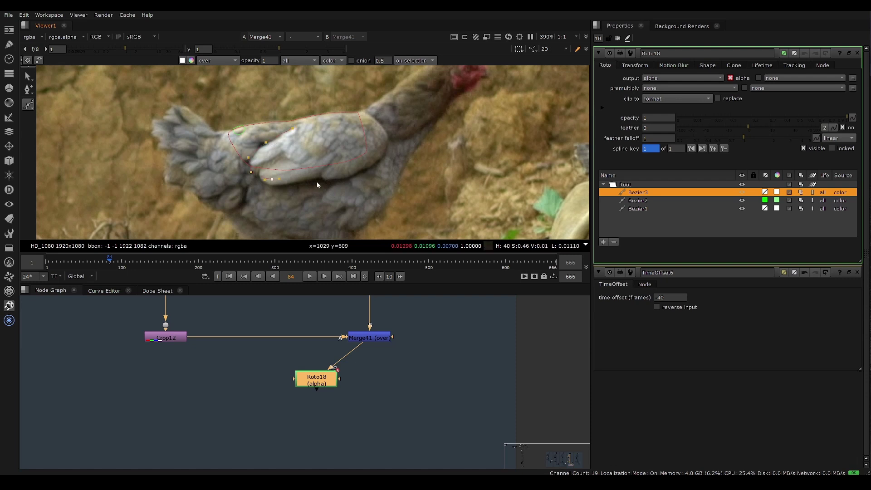
click(321, 182)
click(348, 175)
click(364, 169)
click(378, 159)
click(389, 149)
click(391, 136)
click(379, 123)
scroll(358, 114, up, 2)
click(366, 114)
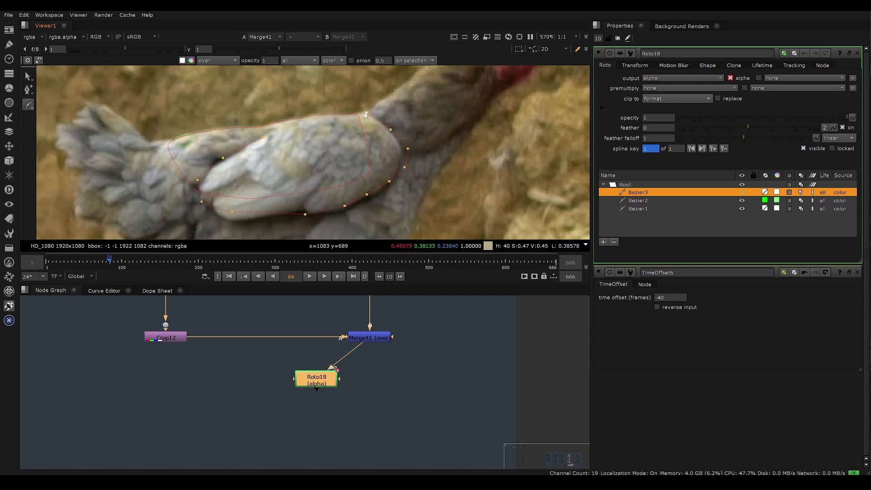
click(280, 130)
key(Return)
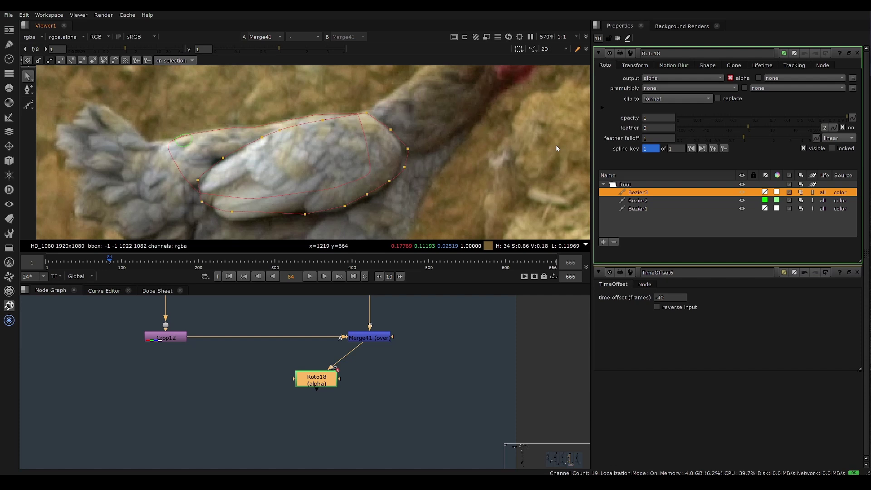
Set the overlay colour of the wing shape to cyan
click(763, 193)
click(708, 227)
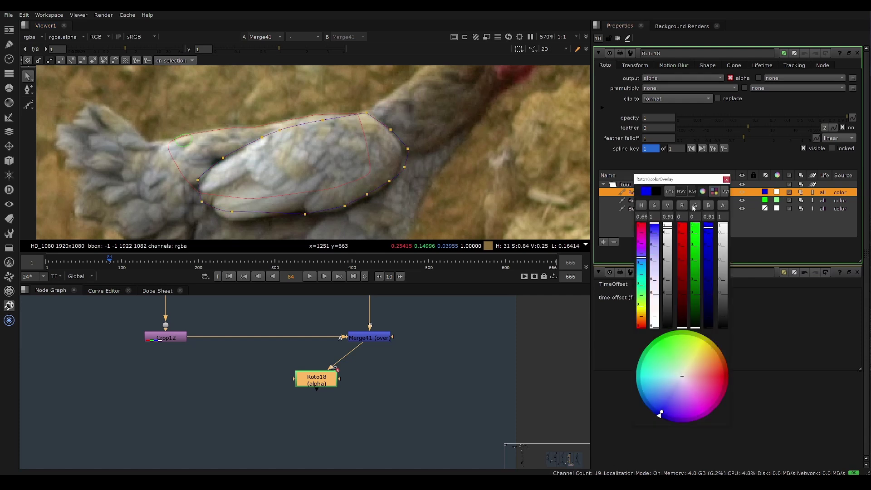
drag(694, 207, 702, 208)
click(726, 180)
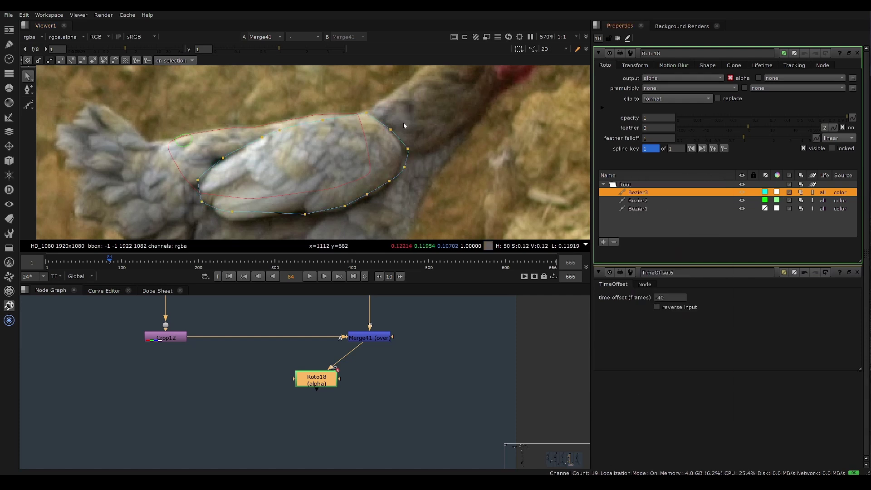
Select the back, small feather and wing shapes in turn and examine how the forms overlap
scroll(295, 137, down, 5)
scroll(294, 137, up, 3)
click(294, 136)
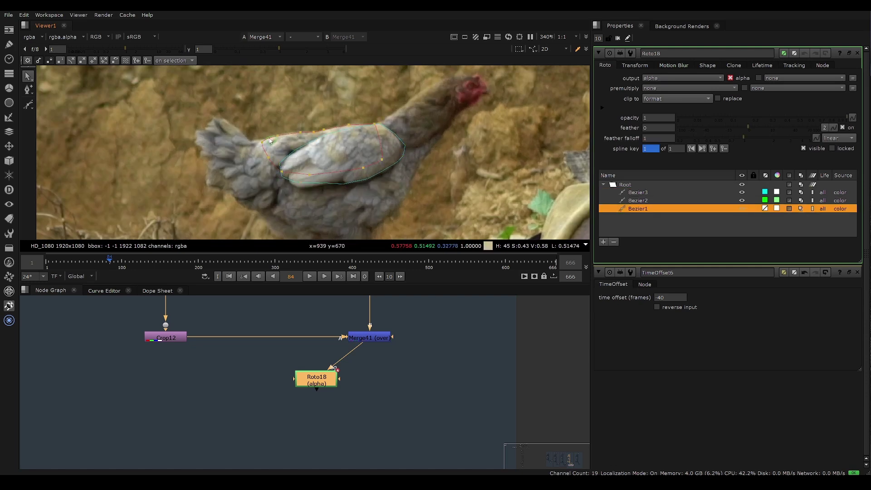
click(271, 141)
scroll(270, 142, up, 1)
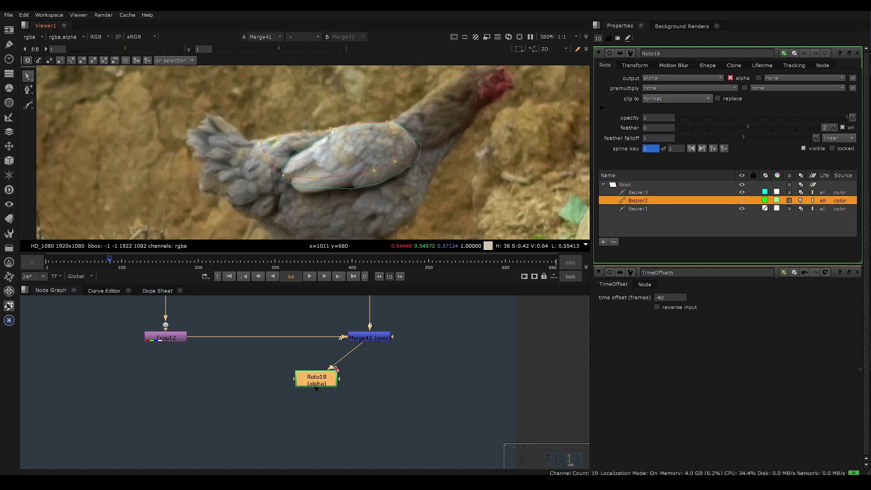
click(334, 132)
scroll(307, 144, up, 2)
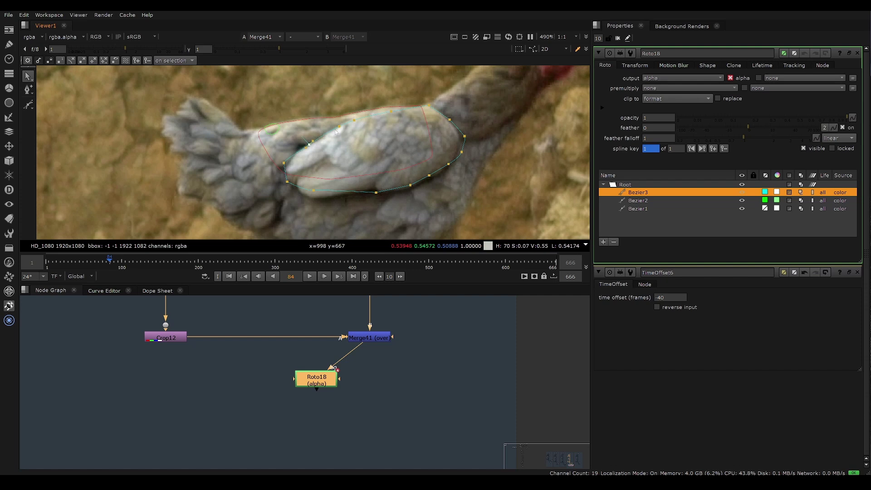
scroll(301, 146, down, 3)
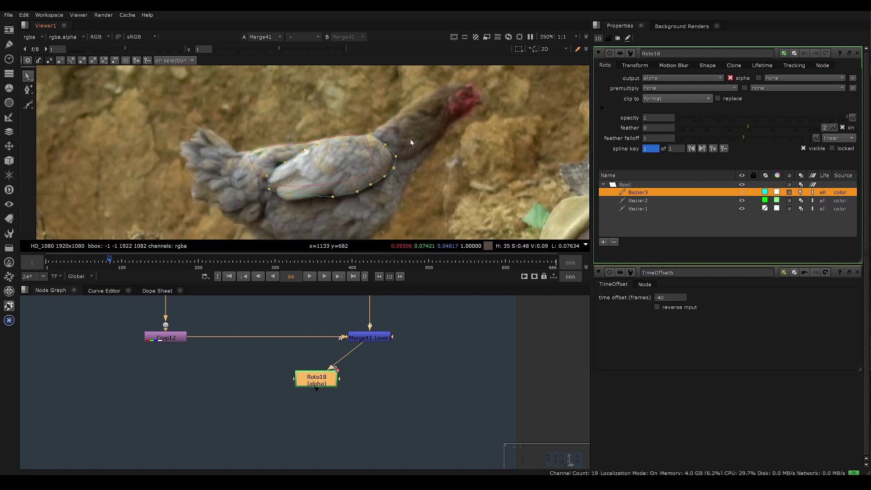
Select all points of the wing shape to inspect it with its transform box, and clear the selection
drag(421, 207, 262, 130)
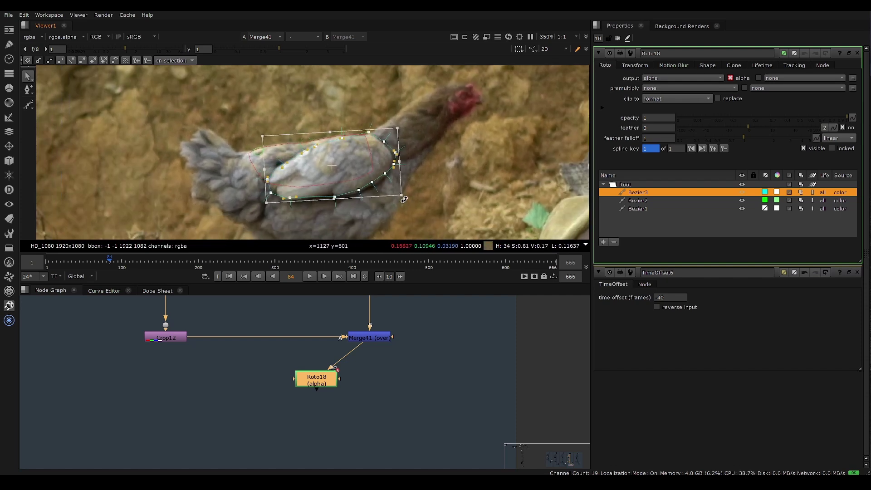
scroll(340, 169, up, 4)
scroll(340, 168, down, 2)
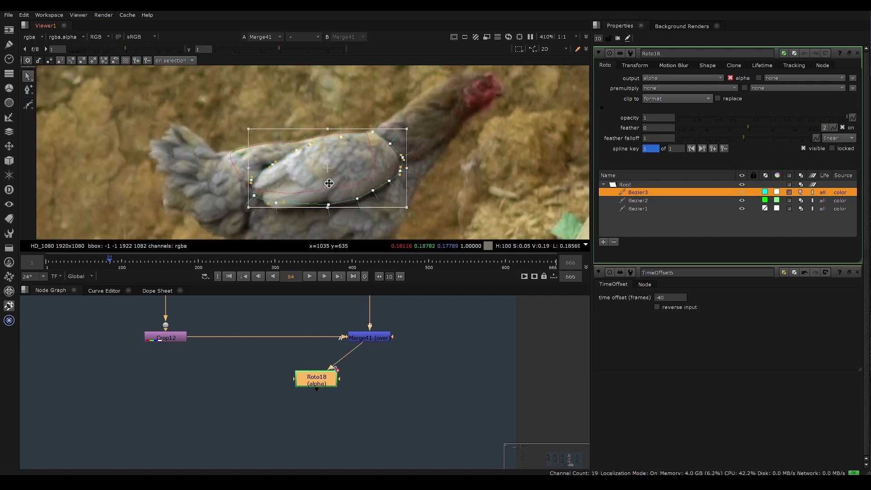
click(436, 141)
scroll(346, 151, down, 3)
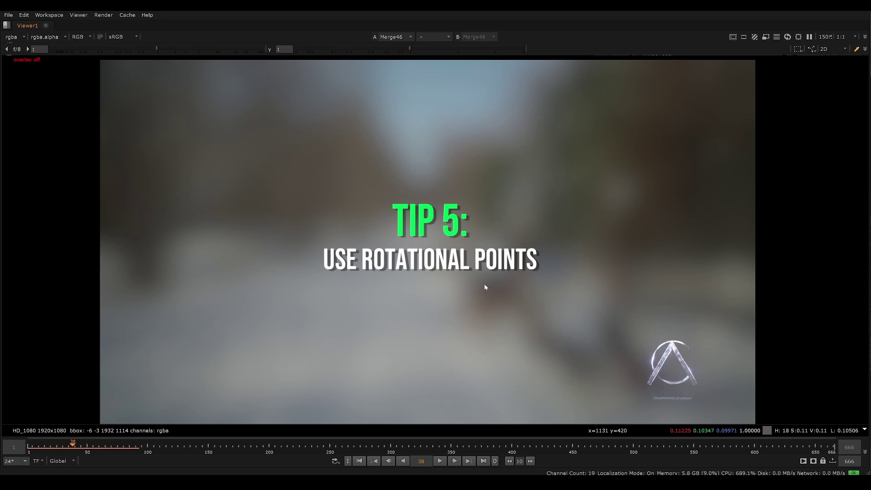
Play the sled dog footage, go to frame 84 and examine the front dog's hind legs up close
click(439, 461)
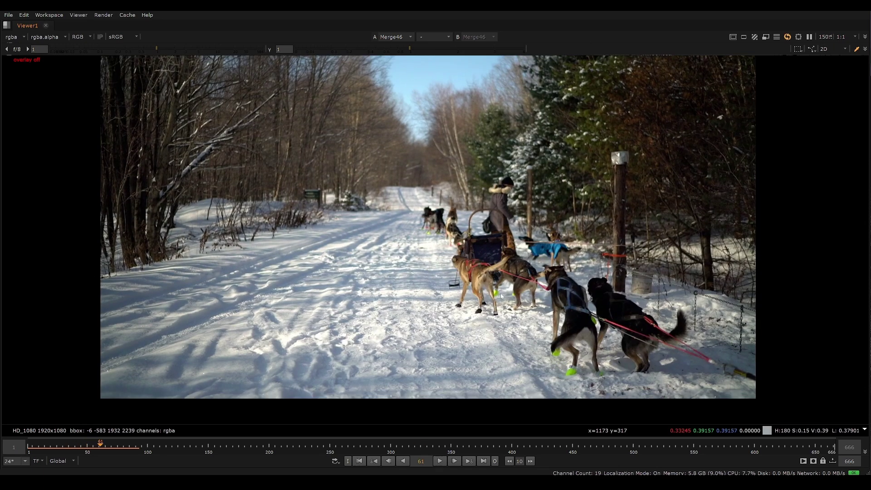
click(440, 460)
mouse_move(130, 448)
mouse_down()
mouse_move(107, 446)
mouse_move(129, 445)
mouse_up()
scroll(489, 341, up, 5)
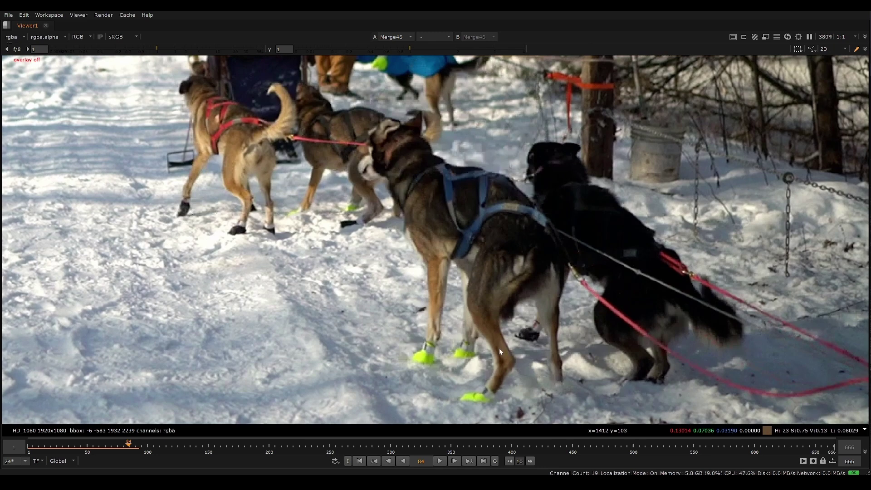
middle_drag(499, 349, 530, 313)
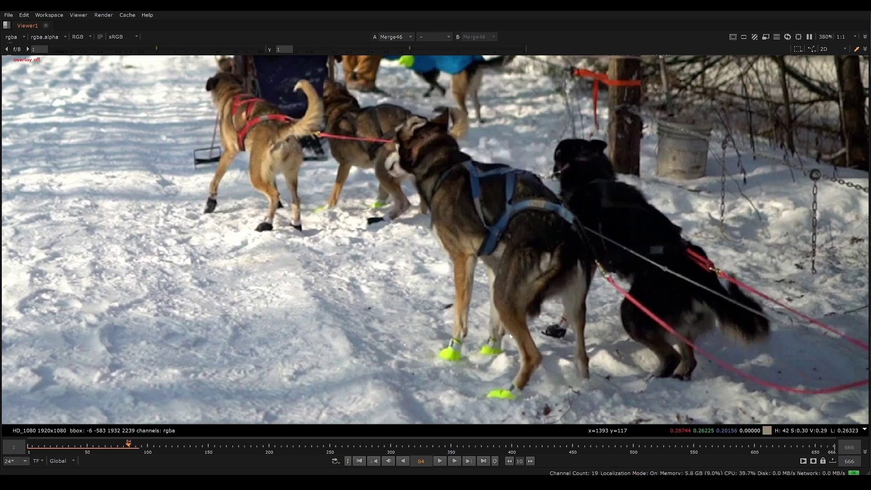
scroll(498, 317, down, 3)
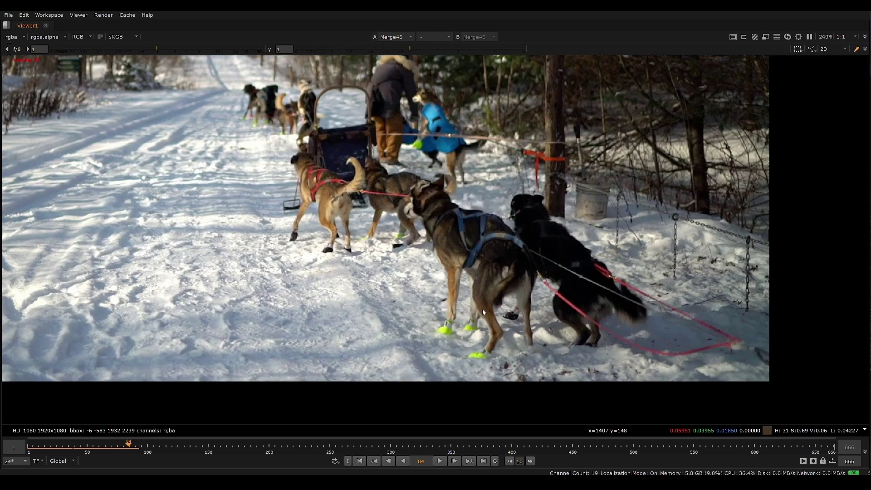
Add a Roto node after Merge46 and view the sled dog footage through it in the enlarged viewer
key(space)
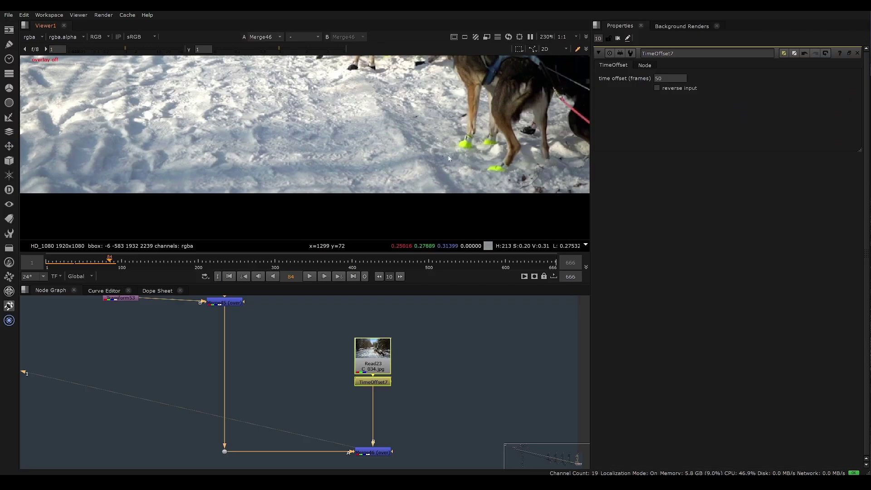
middle_drag(483, 245, 401, 245)
key(o)
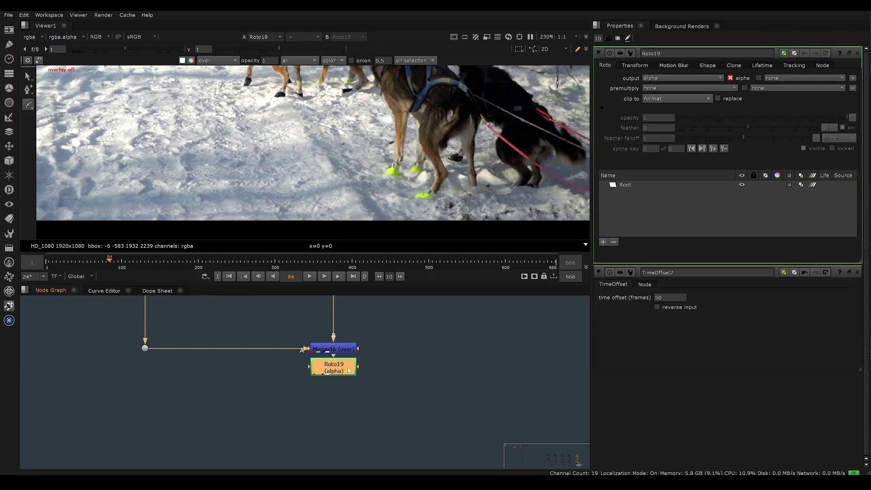
key(space)
middle_drag(432, 288, 439, 202)
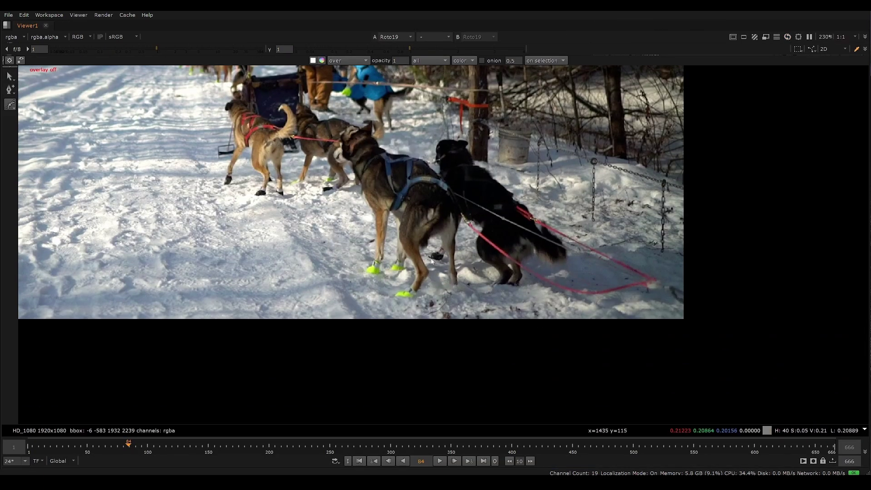
Examine the front dog's hind leg joints close up and within the whole frame
scroll(419, 271, up, 2)
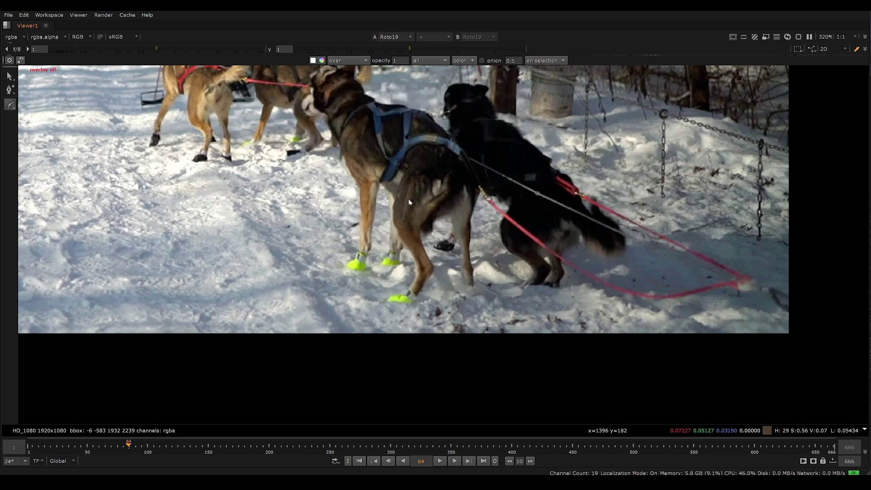
scroll(415, 254, up, 3)
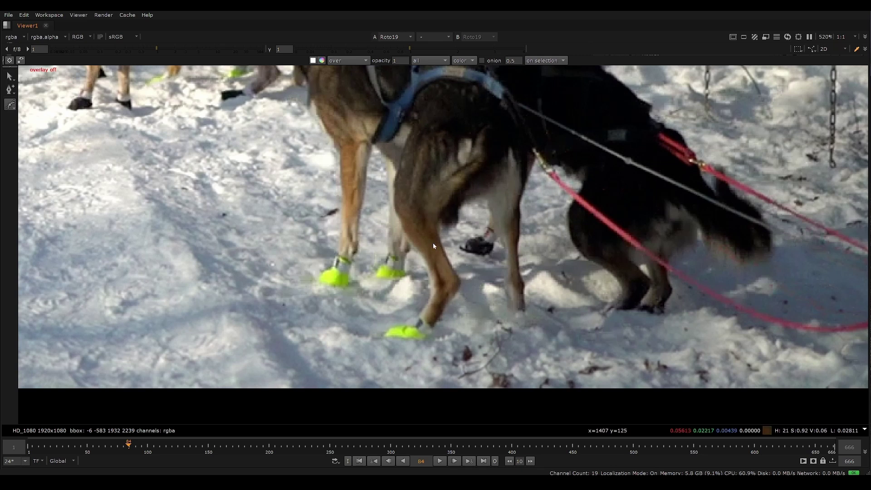
scroll(395, 209, up, 1)
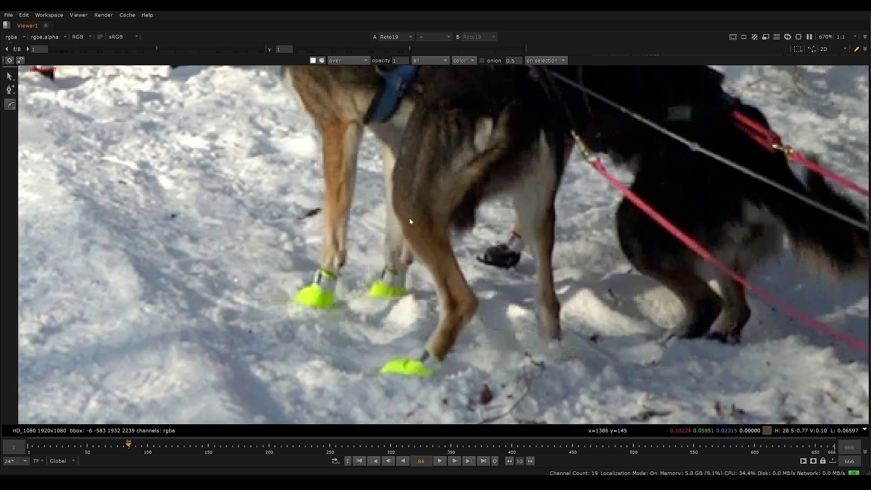
scroll(410, 219, down, 3)
scroll(402, 214, up, 2)
scroll(399, 218, down, 3)
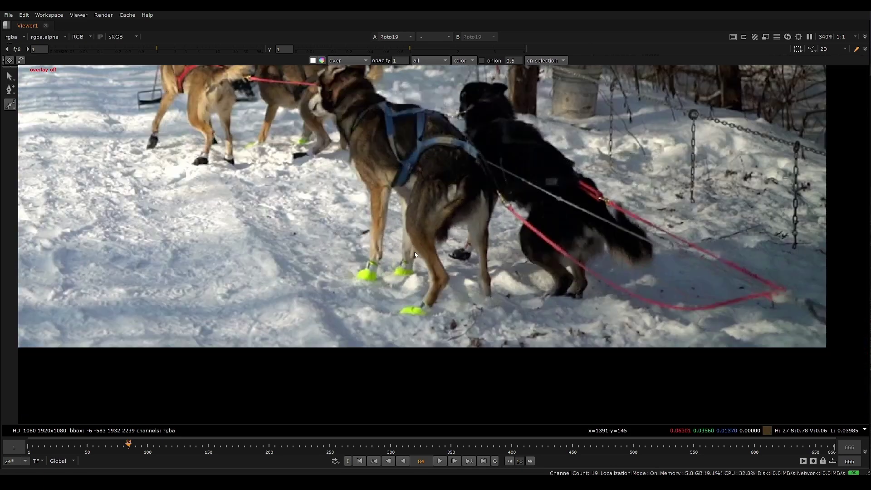
scroll(430, 298, down, 2)
middle_drag(409, 288, 451, 325)
middle_drag(400, 306, 448, 332)
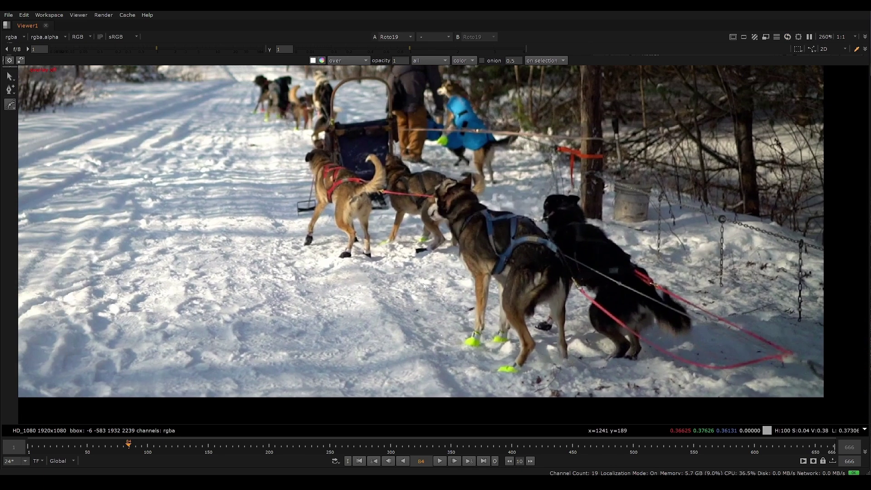
scroll(449, 330, down, 1)
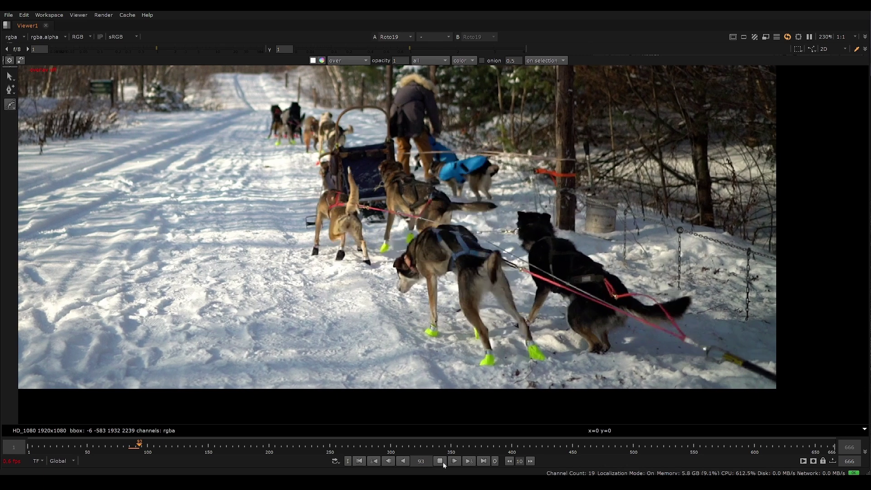
Play and scrub the footage between frames 71 and 93 to study how the front dog's legs move
click(443, 461)
click(137, 447)
drag(137, 448, 119, 447)
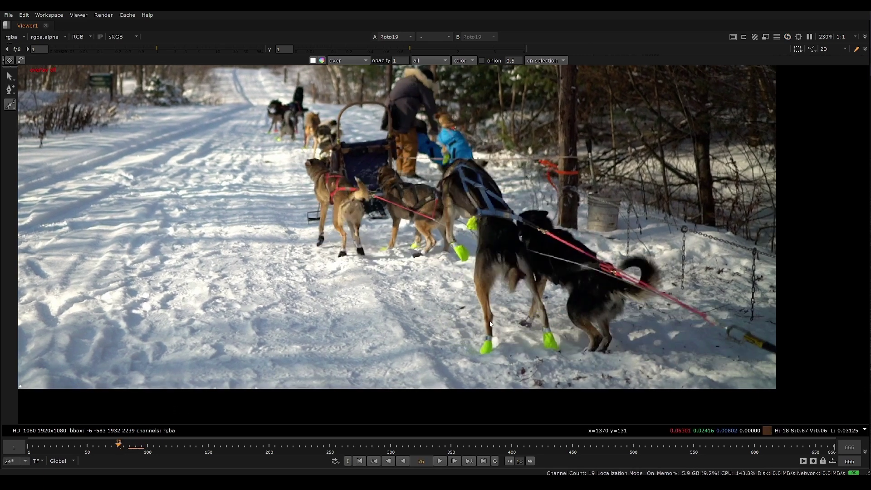
click(440, 461)
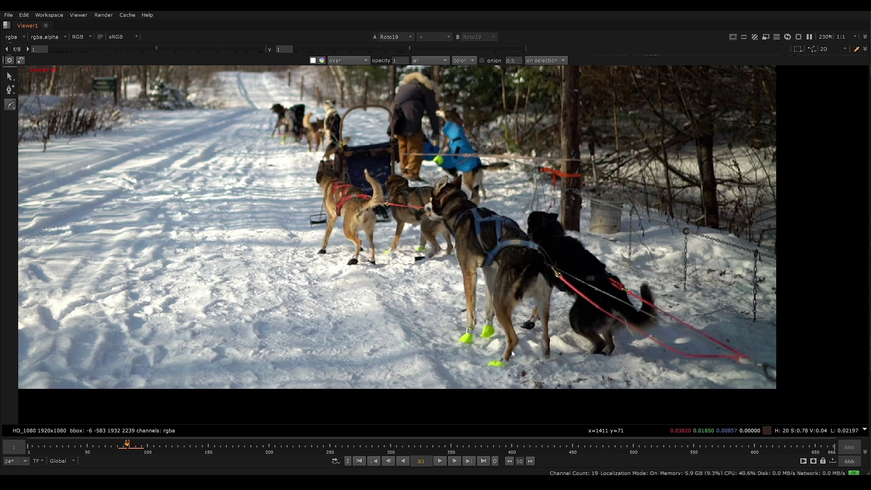
drag(126, 448, 112, 451)
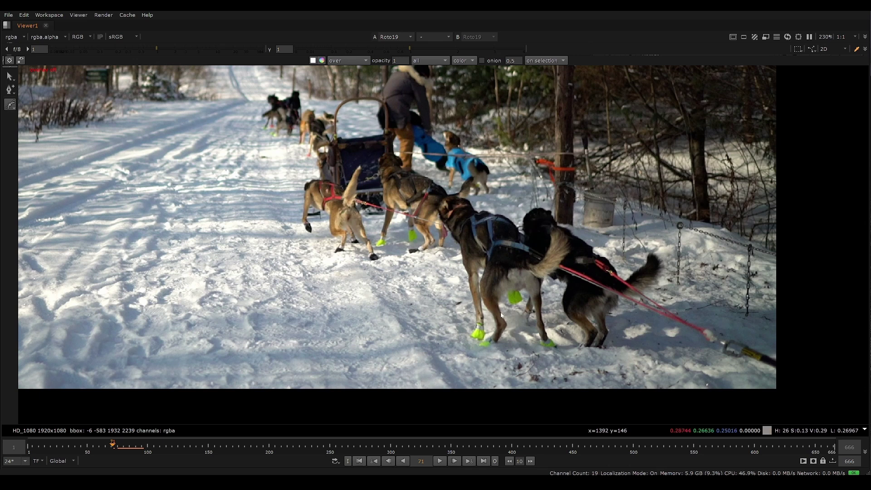
scroll(495, 329, up, 3)
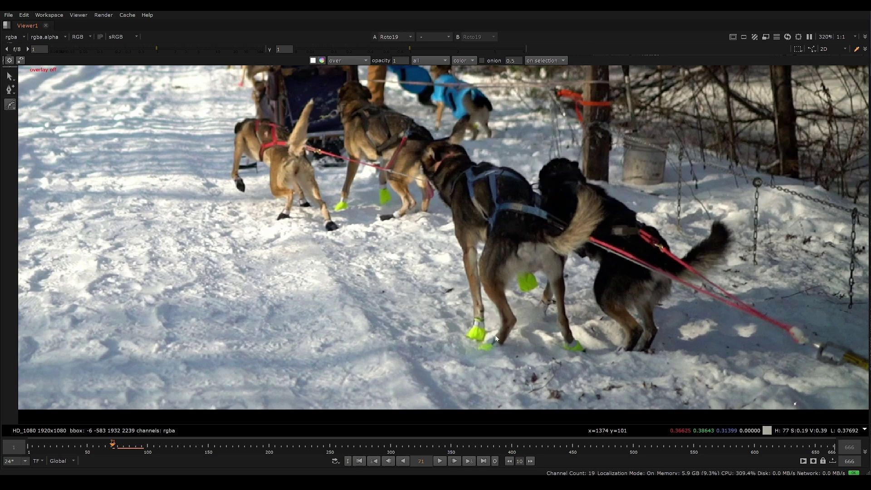
Draw a closed roto shape around the front dog's upper hind leg, from the thigh to the hock, at frame 71
scroll(492, 319, up, 3)
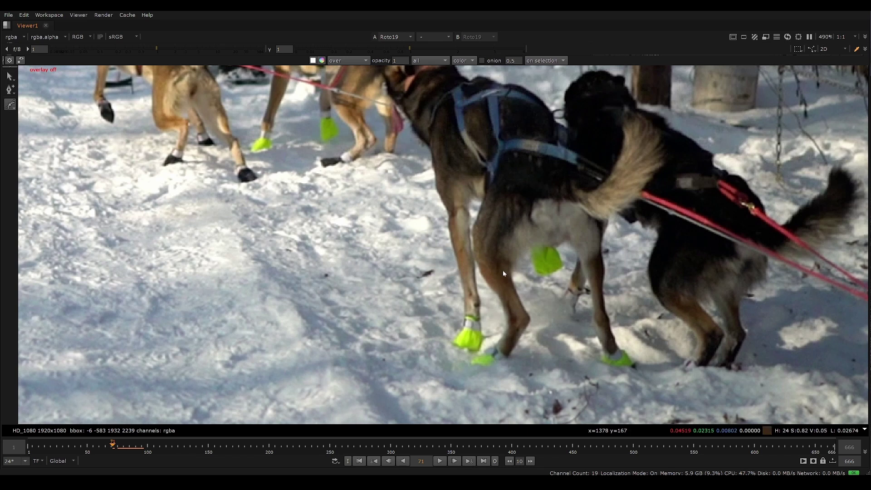
scroll(503, 272, up, 2)
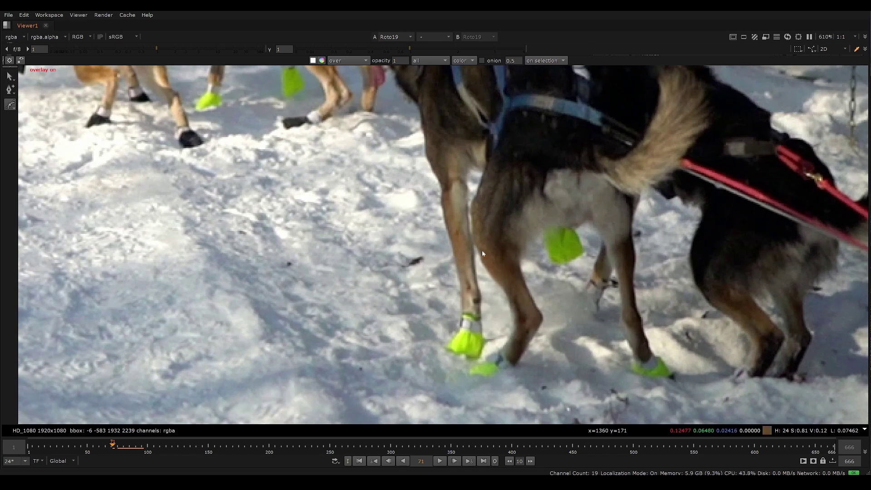
drag(472, 241, 473, 245)
key(ctrl+z)
drag(519, 267, 515, 221)
drag(495, 220, 490, 221)
click(480, 225)
key(Return)
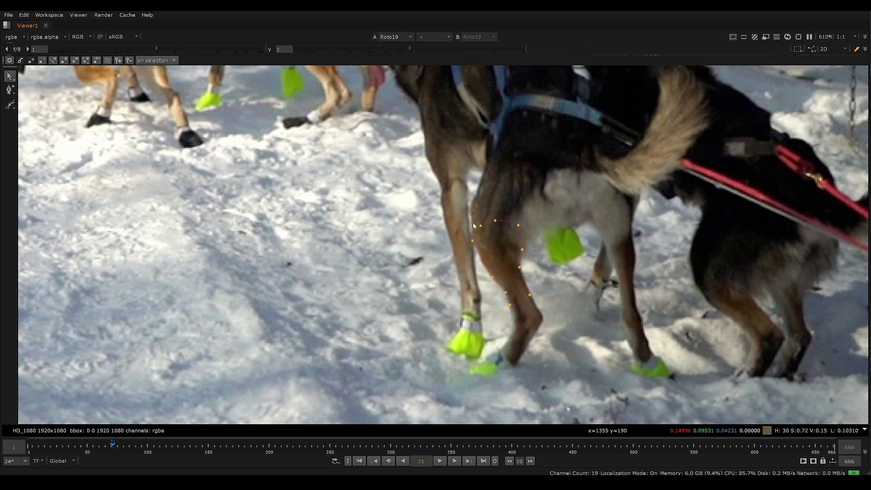
Draw a second closed roto shape around the hock joint of the same hind leg, overlapping the thigh shape
click(10, 104)
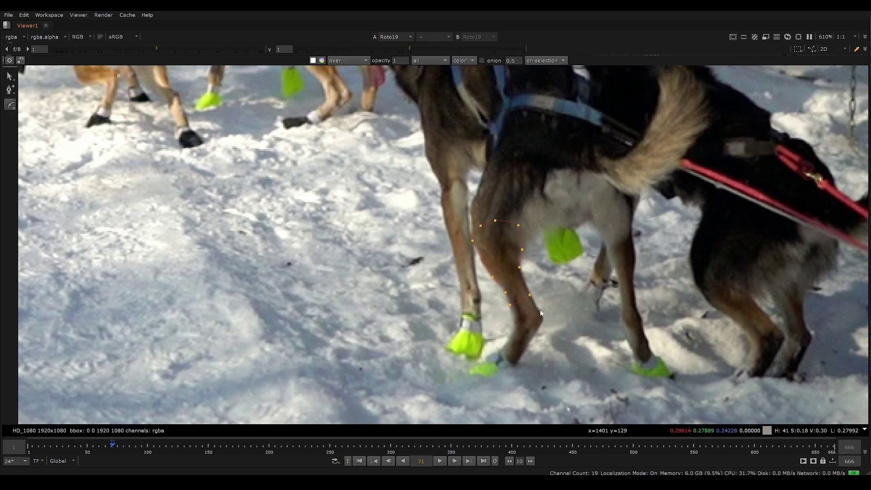
scroll(513, 312, up, 3)
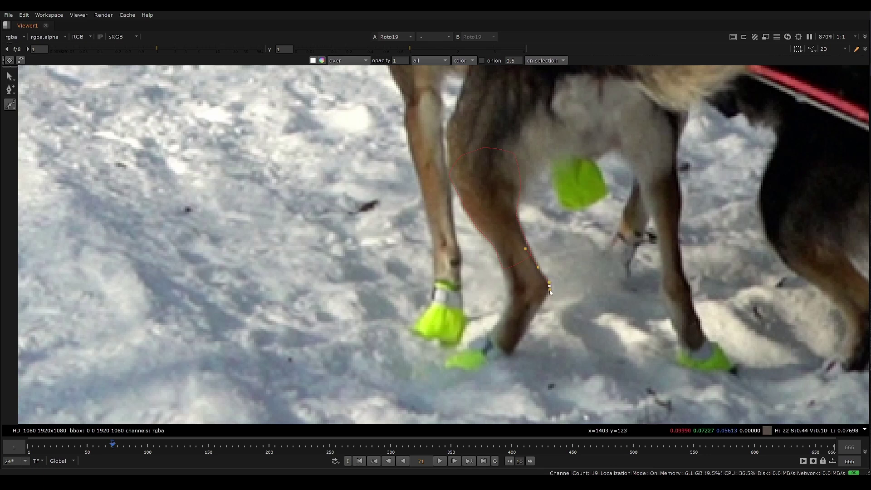
click(533, 317)
click(506, 307)
click(507, 289)
click(503, 248)
click(508, 243)
click(525, 248)
Draw a third closed roto shape around the lower hind leg, from the hock down to the boot
scroll(526, 256, down, 16)
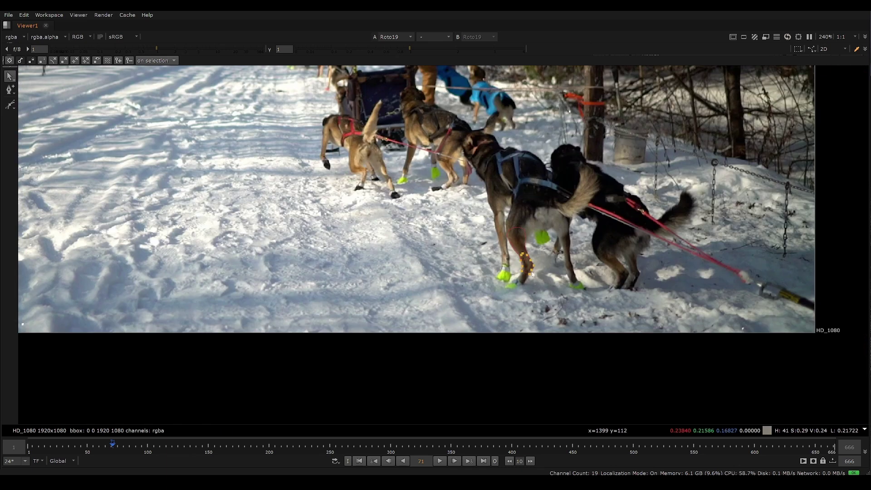
scroll(526, 259, up, 12)
click(9, 105)
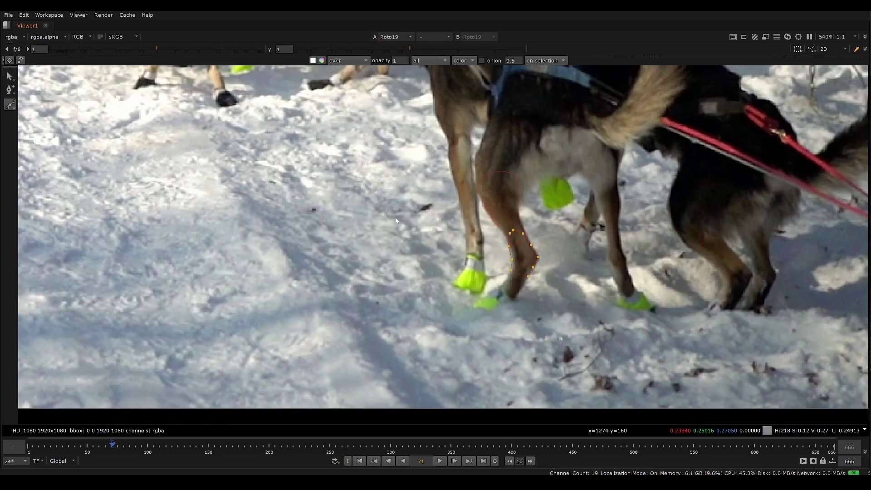
scroll(524, 260, up, 4)
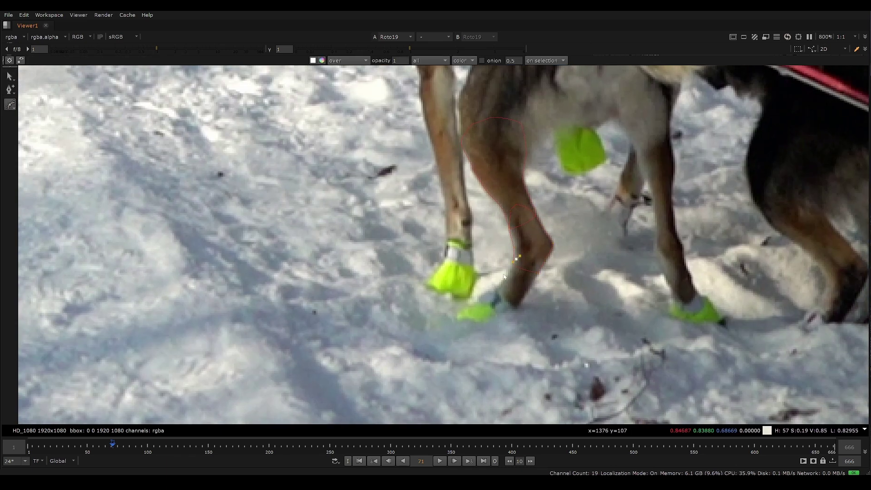
click(502, 277)
click(508, 304)
click(517, 307)
click(531, 291)
click(540, 275)
click(542, 258)
click(529, 256)
click(517, 259)
Select the lower leg shape, go to frame 76 and transform it to line up with the leg above the boot
key(o)
scroll(532, 268, down, 5)
middle_drag(531, 268, 556, 259)
scroll(524, 231, up, 3)
key(o)
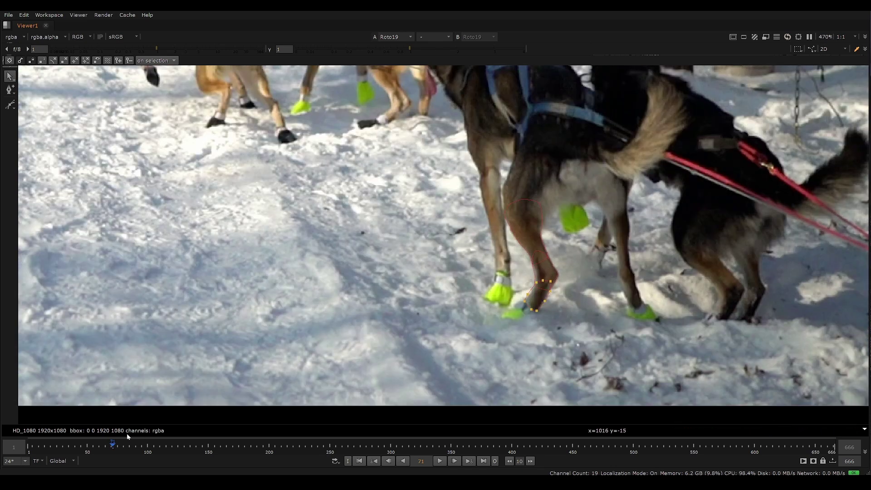
click(538, 295)
scroll(546, 271, up, 2)
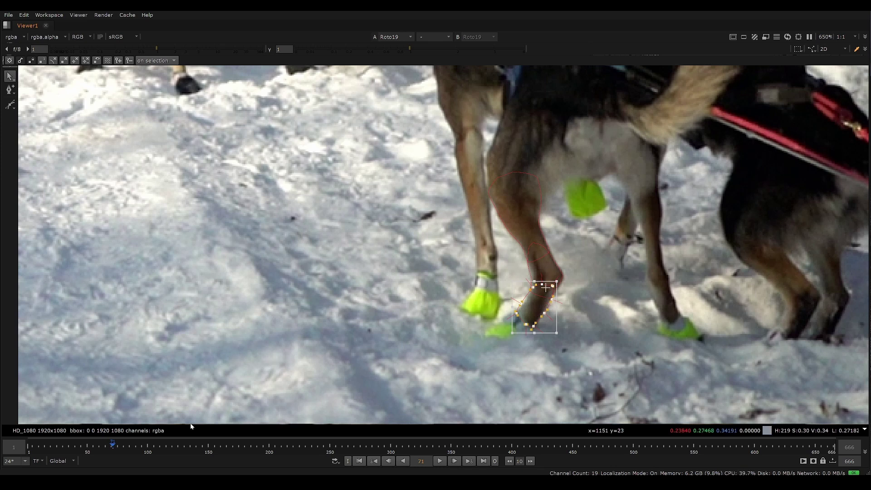
key(Right)
key(Right)
key(Right)
key(Right)
key(Right)
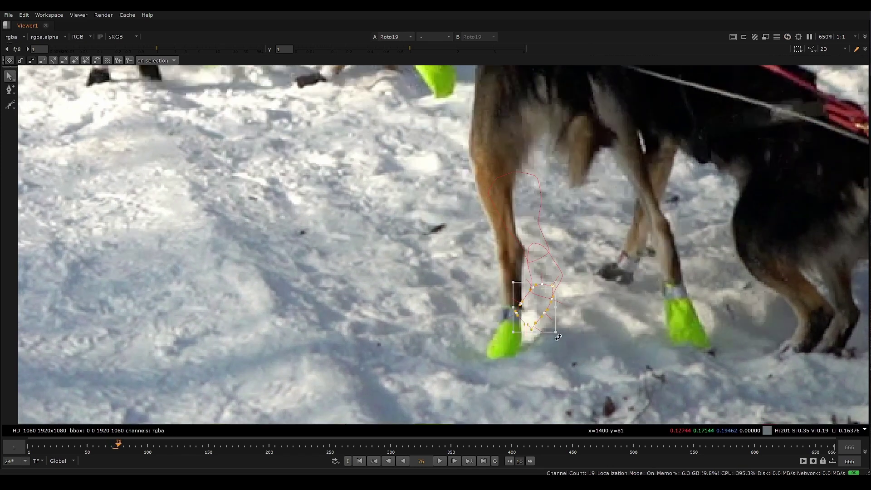
drag(559, 337, 517, 285)
click(499, 280)
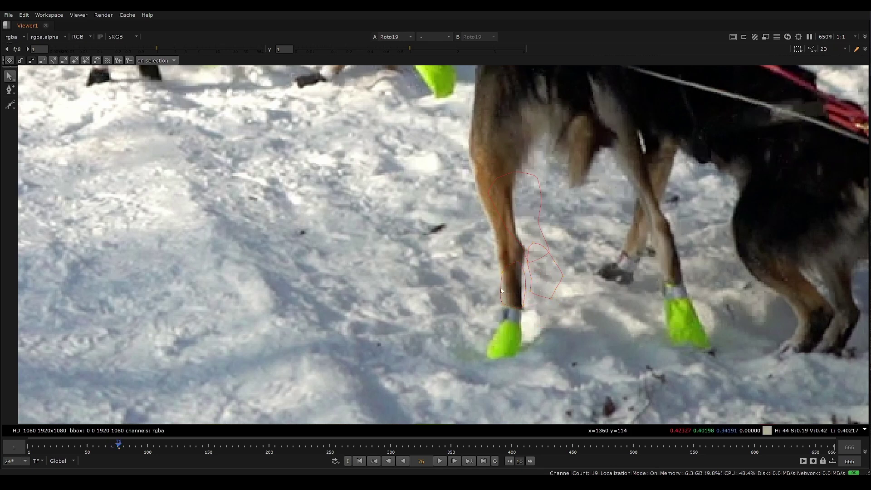
Select the hock shape and transform it to line up with the hock joint at frame 76
click(562, 269)
drag(581, 225, 522, 305)
drag(545, 272, 508, 249)
scroll(526, 252, up, 2)
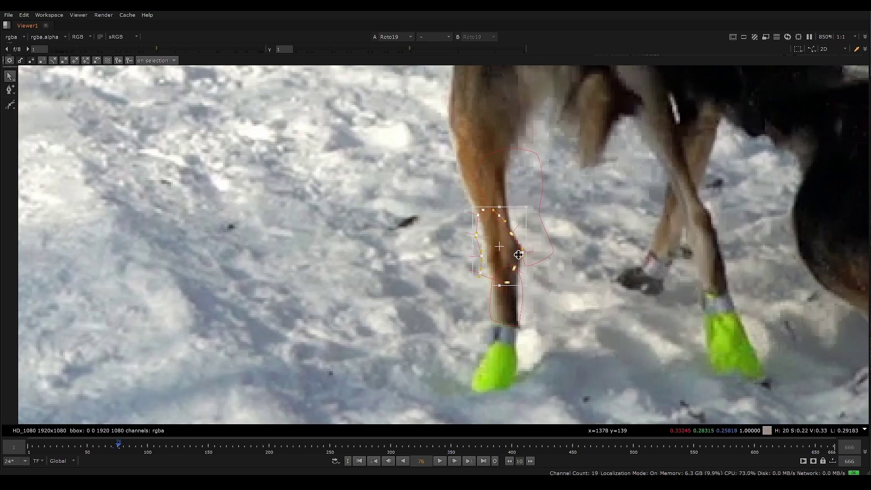
scroll(514, 254, down, 2)
Compare how the hock shape follows the joint at frame 71 and at frame 76
click(115, 447)
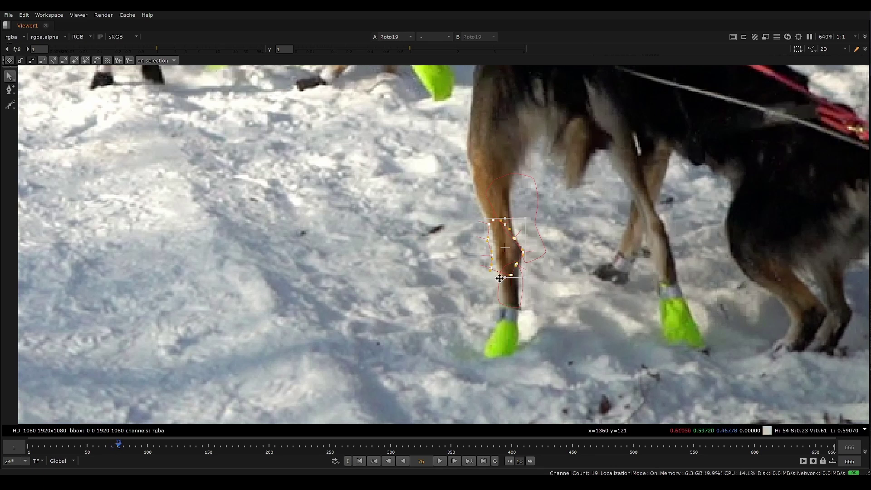
key(Left)
key(Left)
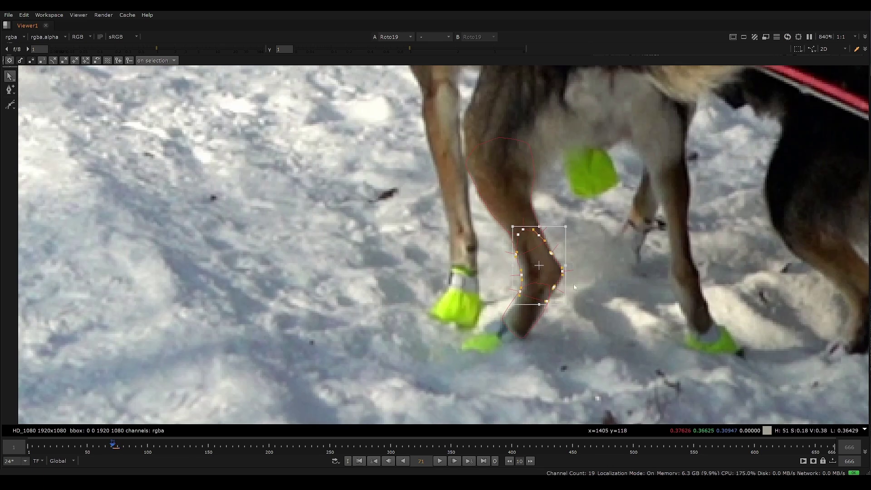
scroll(563, 275, up, 3)
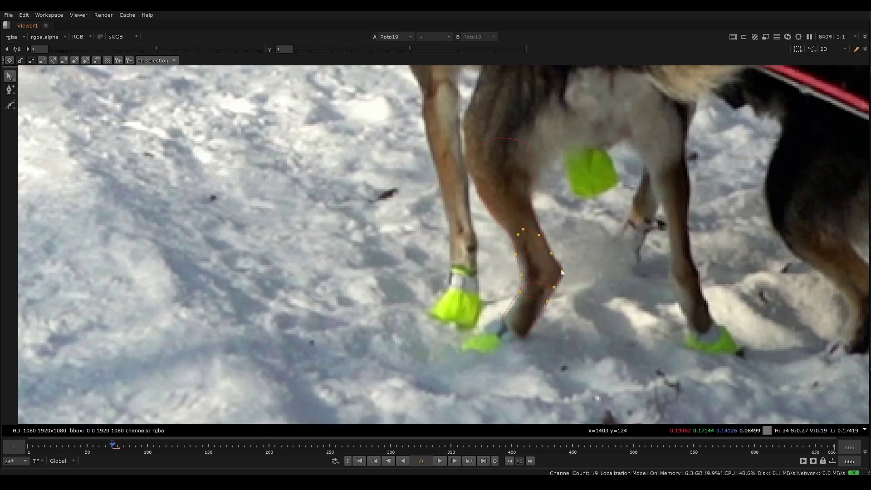
scroll(554, 283, down, 4)
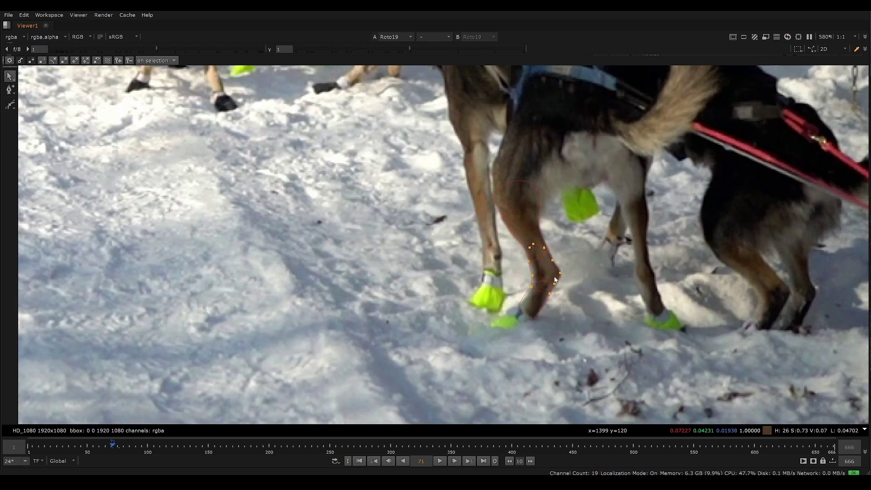
key(Right)
key(Right)
key(Right)
key(Right)
key(Right)
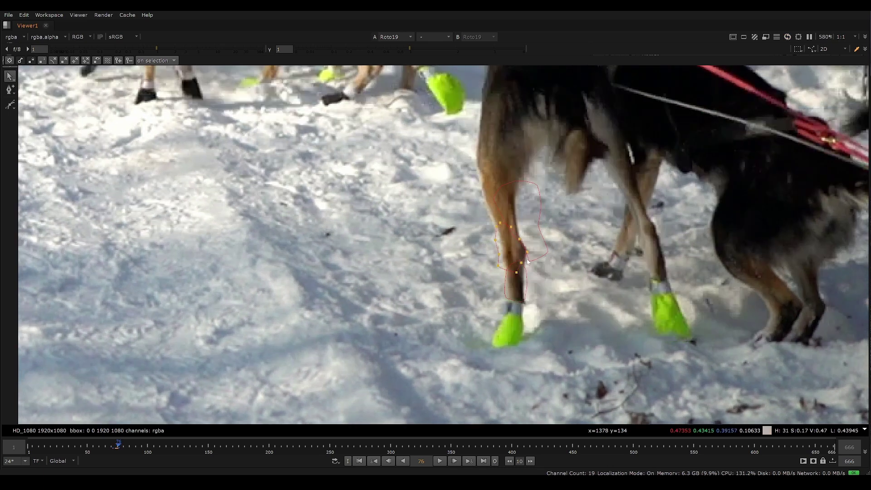
Adjust the hock shape's points at frame 76 to follow the outline of the leg
scroll(528, 256, up, 4)
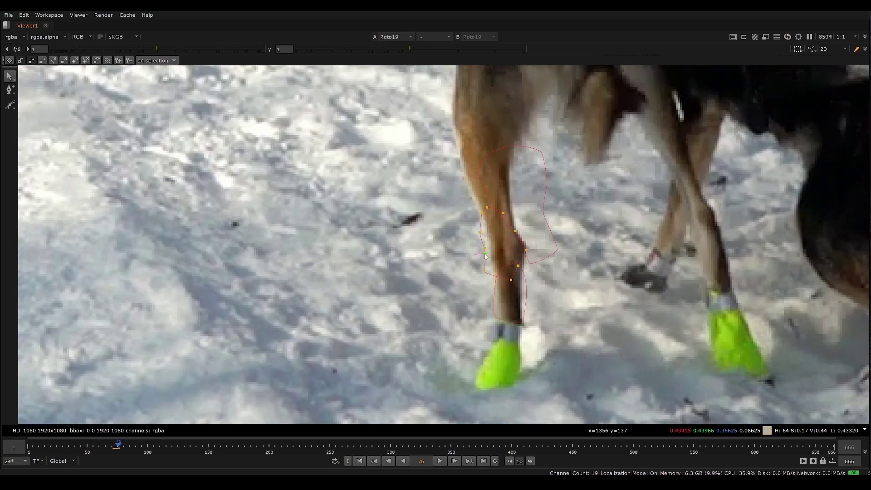
drag(485, 253, 488, 233)
drag(482, 269, 525, 265)
drag(586, 220, 495, 286)
click(577, 215)
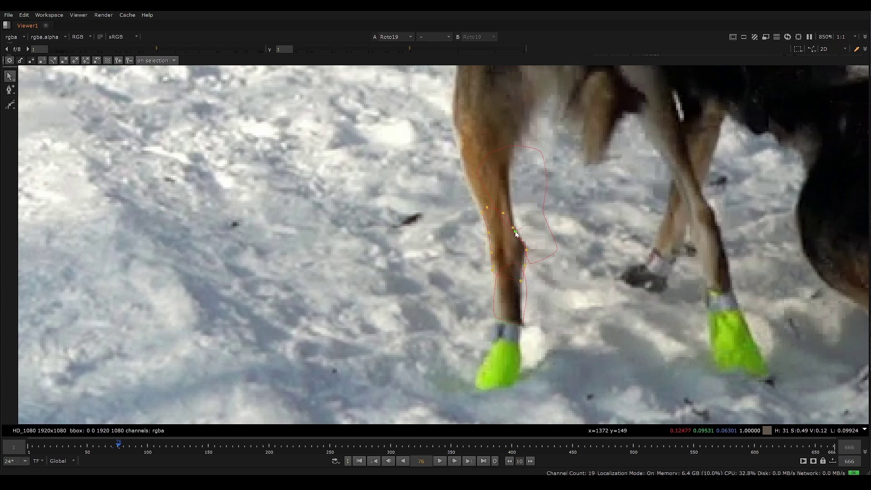
drag(516, 232, 510, 212)
Reposition the lower leg shape's points at frame 76 so its edges overlap the hock shape and follow the leg
click(529, 288)
drag(525, 277, 521, 296)
click(498, 275)
drag(497, 276, 492, 262)
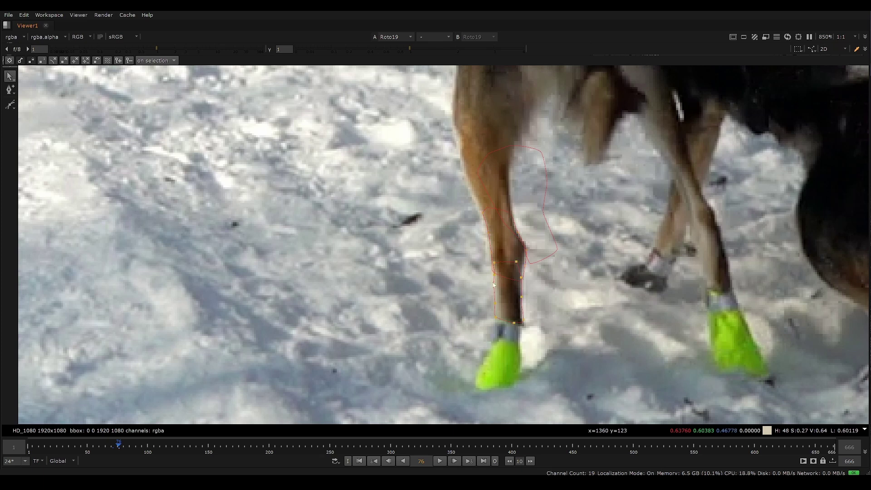
click(494, 276)
Try to move the whole thigh shape onto the upper leg at frame 76, and undo the move
scroll(529, 243, down, 2)
key(ctrl+a)
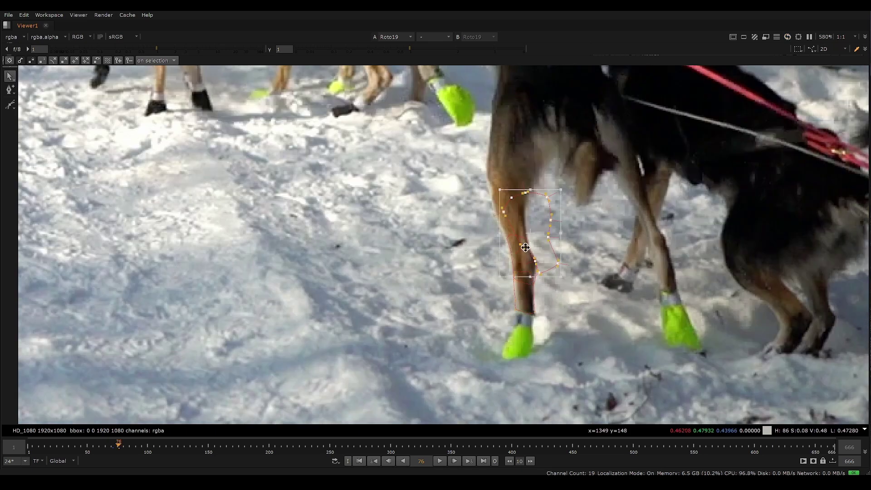
drag(541, 254, 515, 234)
key(ctrl+z)
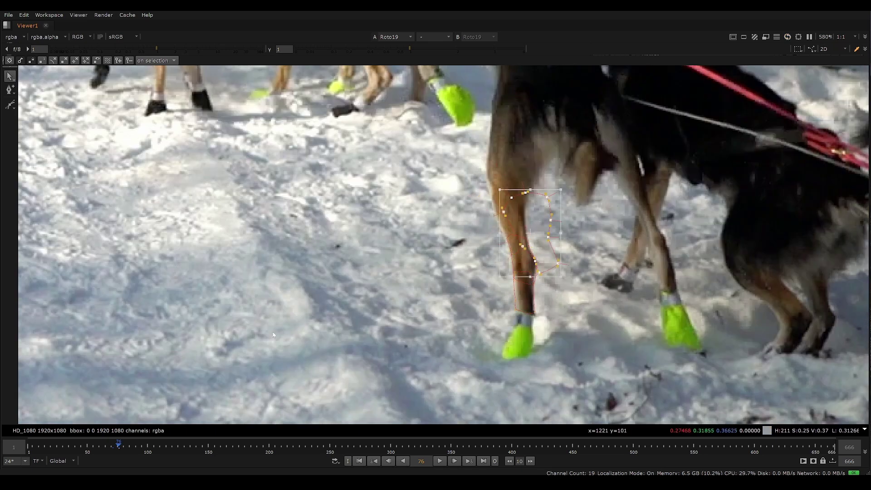
Return to frame 71, try rotating the thigh shape about a pivot at the upper leg joint, and undo it
drag(120, 439, 113, 439)
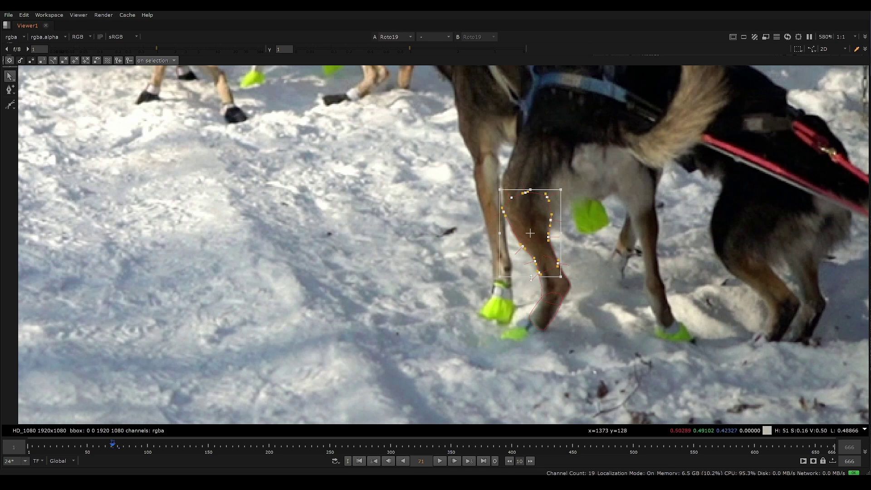
scroll(470, 298, down, 4)
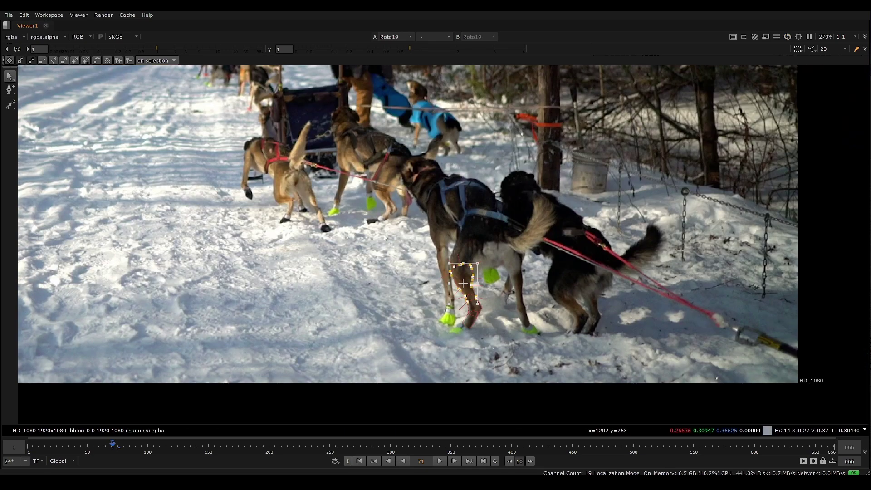
scroll(447, 238, up, 4)
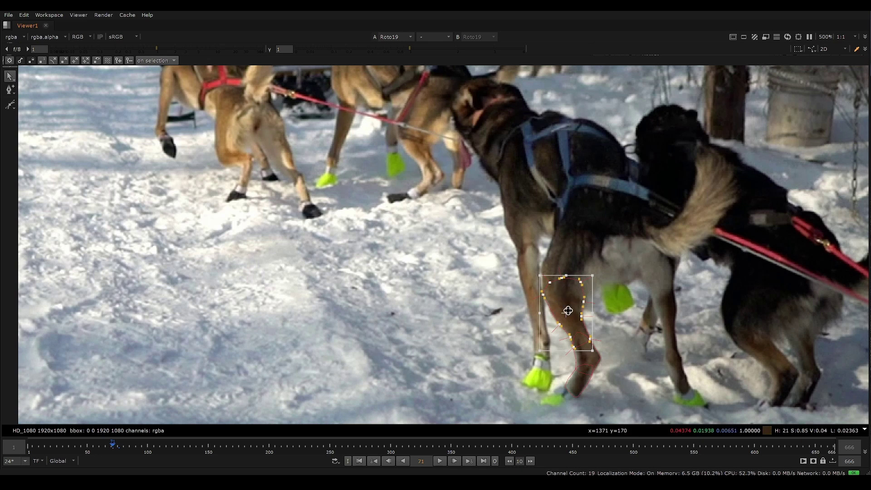
scroll(563, 318, up, 4)
middle_drag(565, 310, 513, 273)
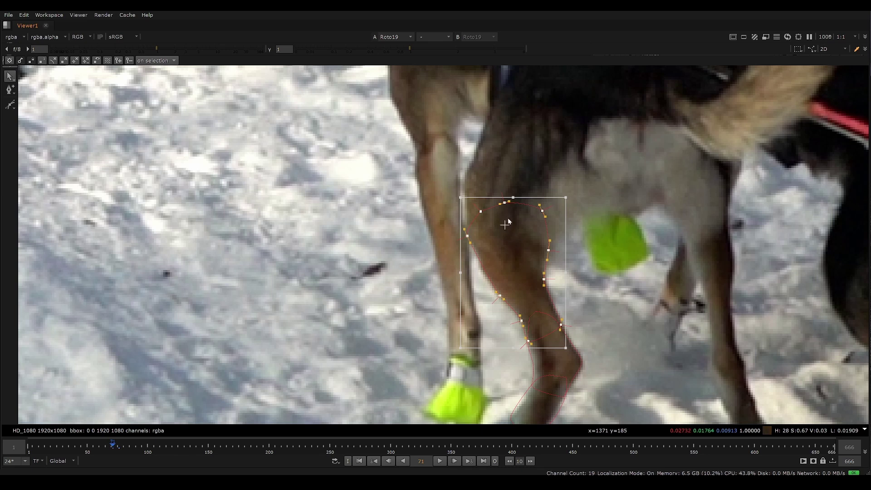
drag(568, 351, 533, 344)
key(ctrl+z)
View the whole sled dog frame with the roto overlay hidden
scroll(536, 266, down, 5)
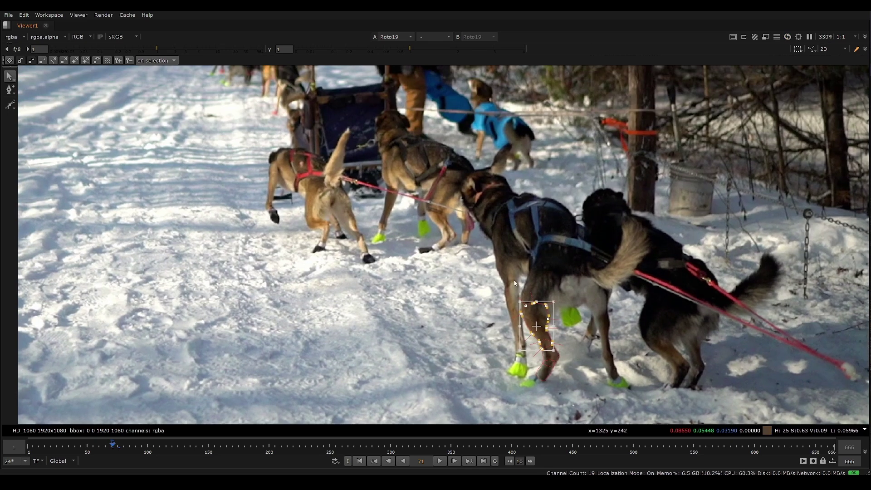
middle_drag(533, 300, 521, 287)
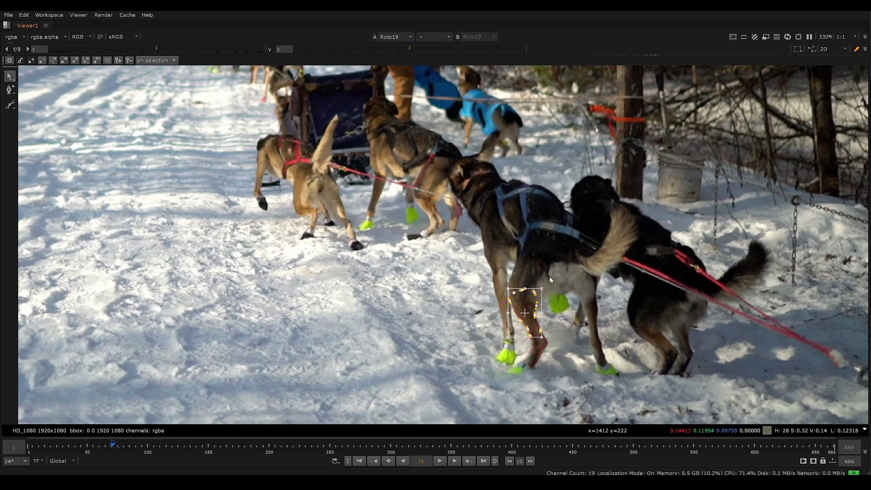
middle_drag(596, 294, 571, 282)
middle_drag(494, 256, 536, 250)
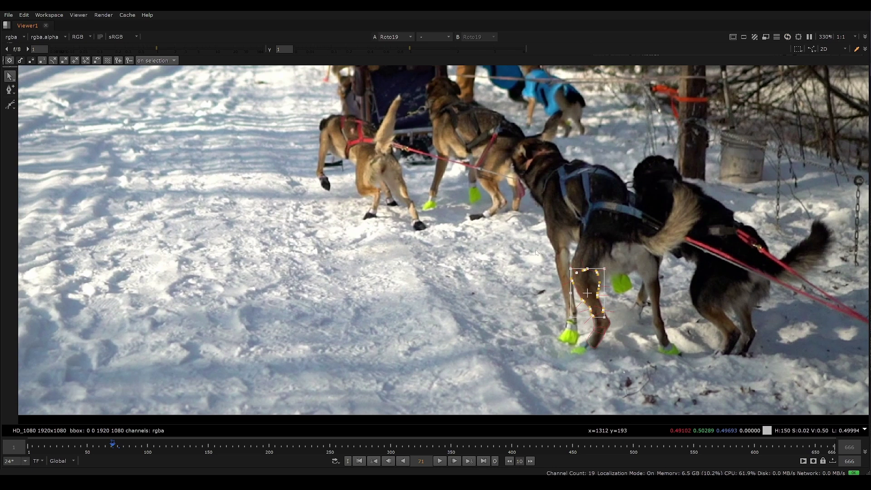
scroll(536, 252, down, 6)
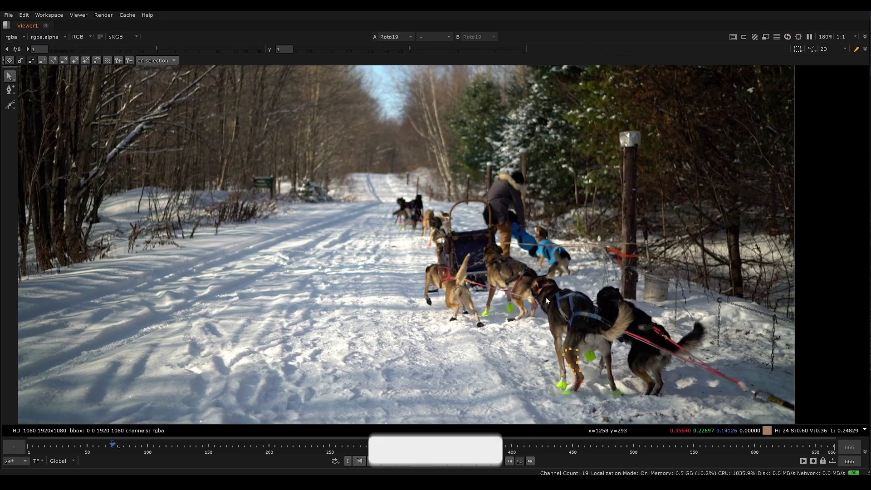
scroll(547, 301, down, 2)
key(o)
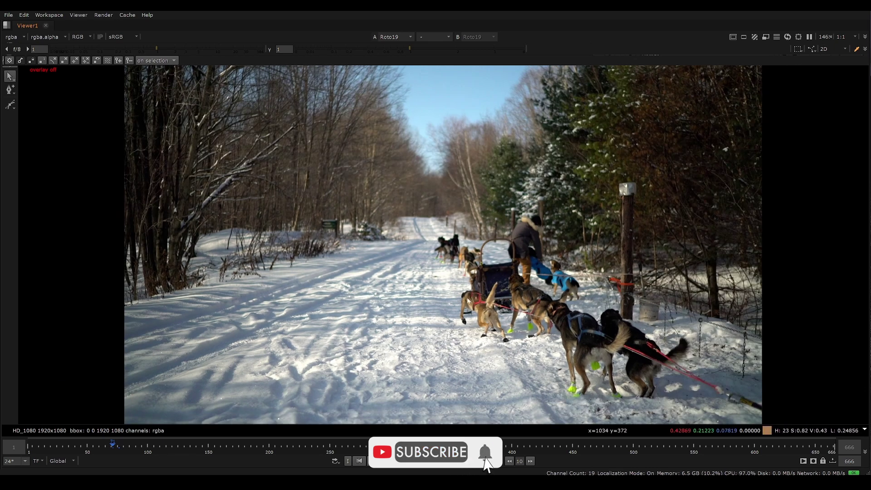